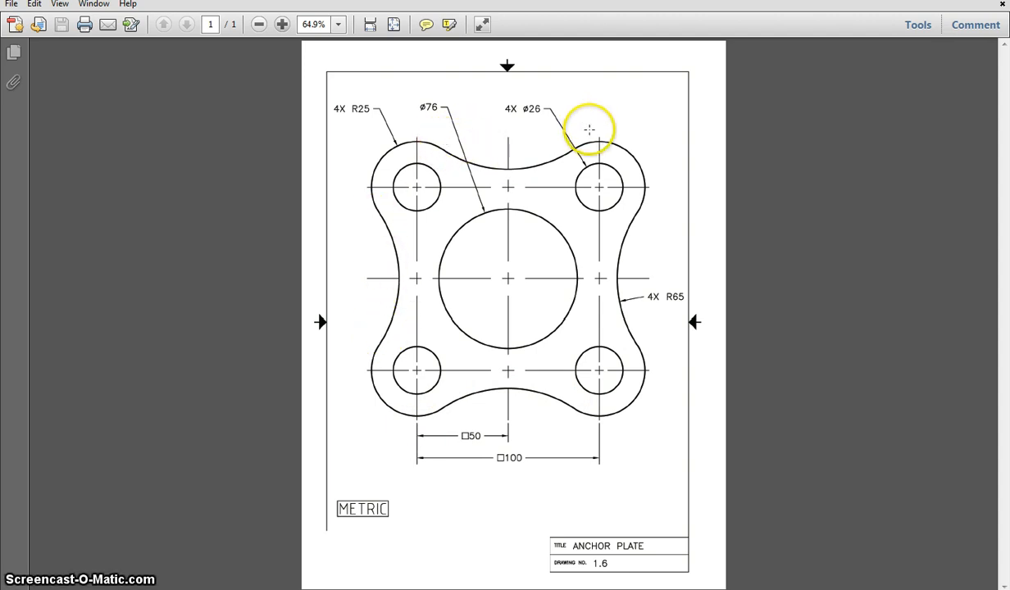
- Switch to AutoCAD, create a new drawing from the Tutorial-mMfg template, and display its model space
click(697, 589)
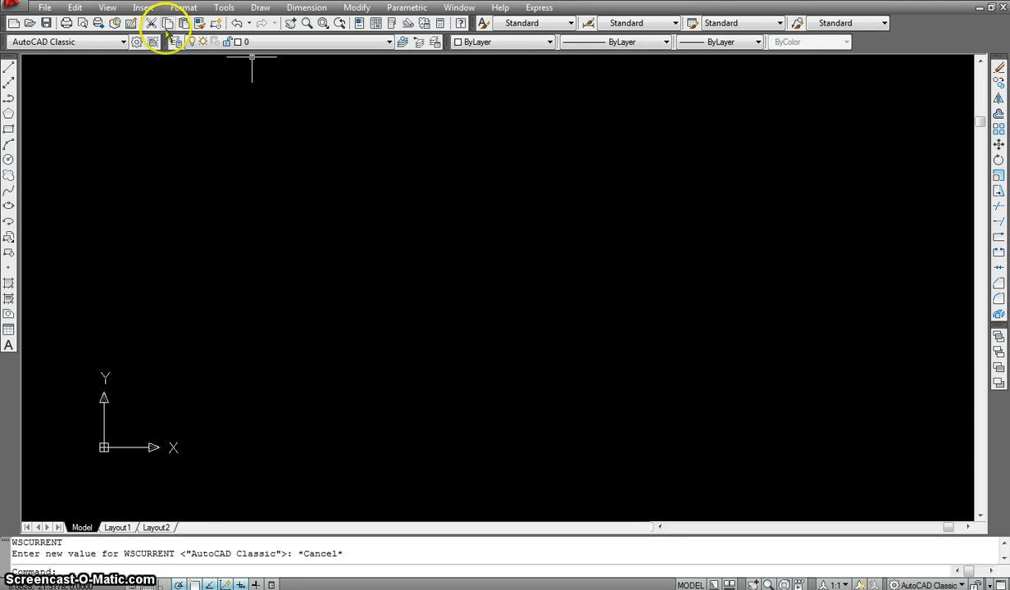
click(46, 8)
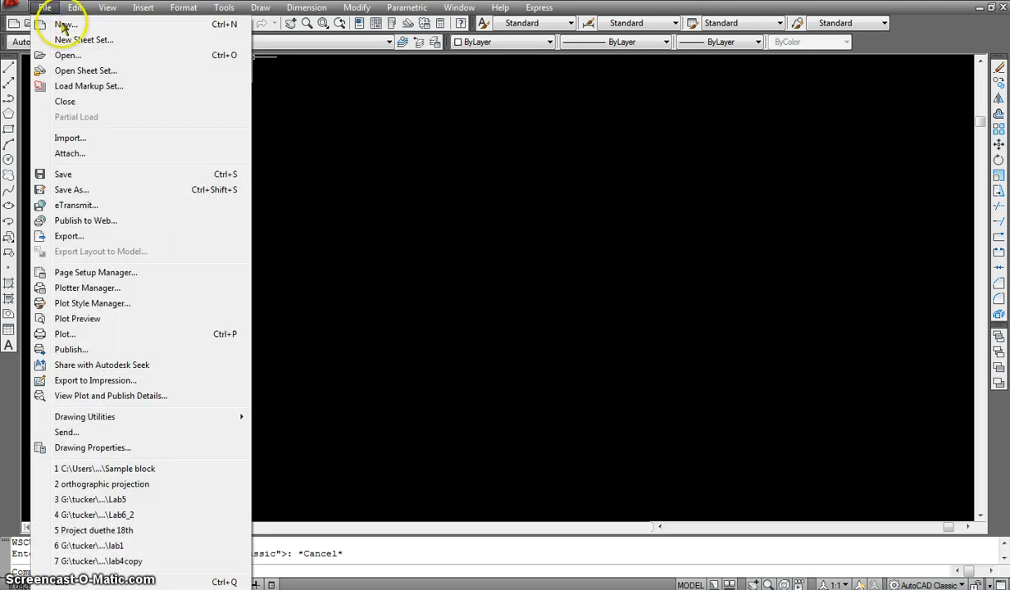
click(65, 25)
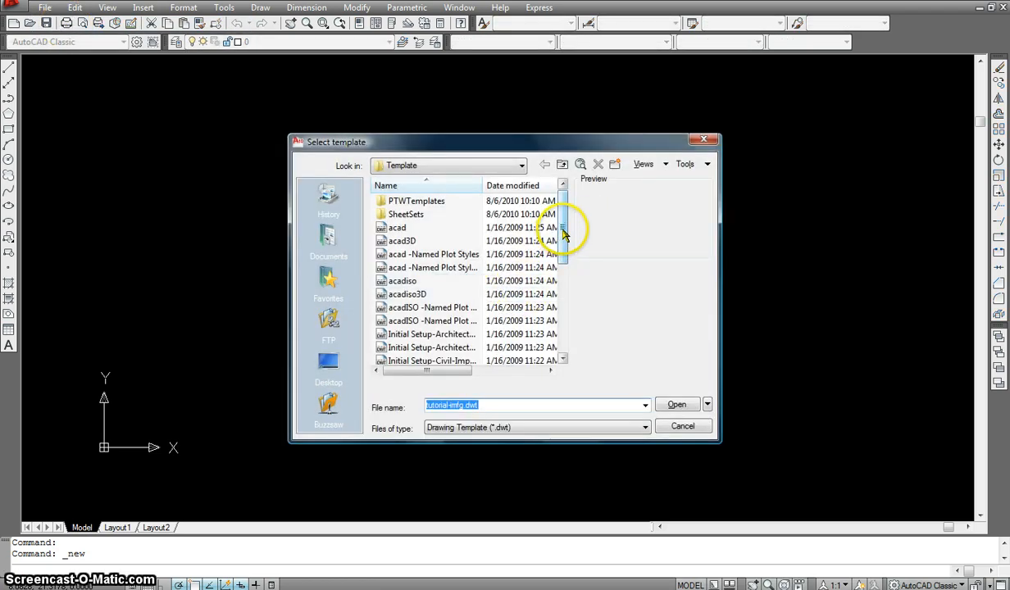
drag(563, 227, 560, 342)
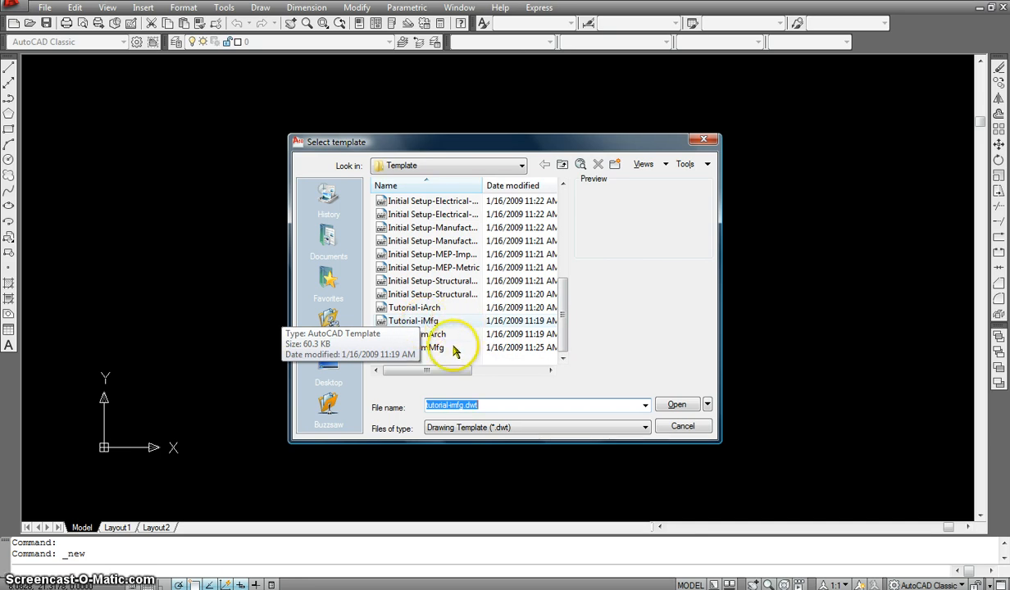
click(422, 355)
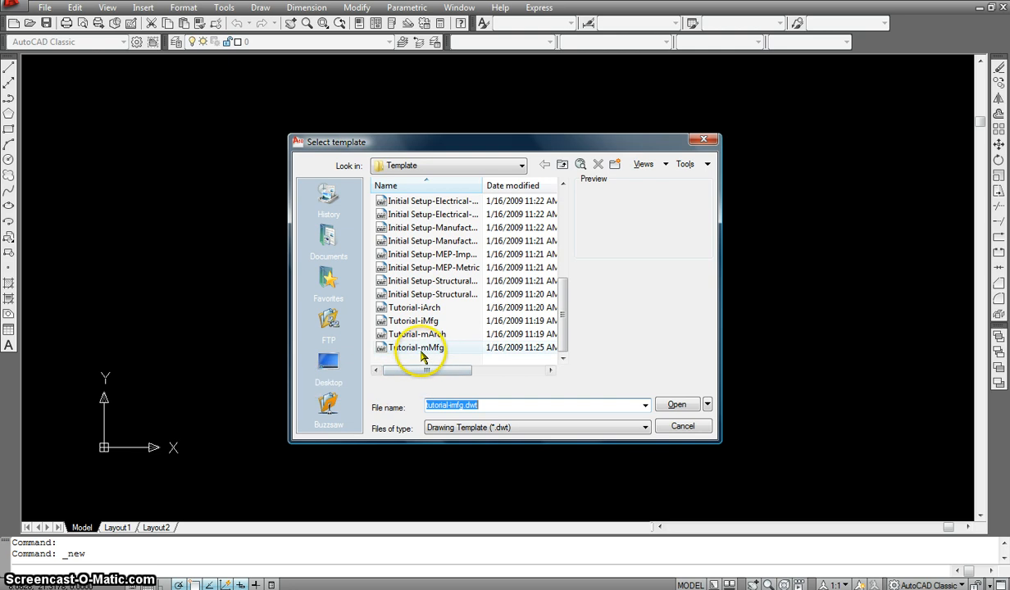
click(420, 353)
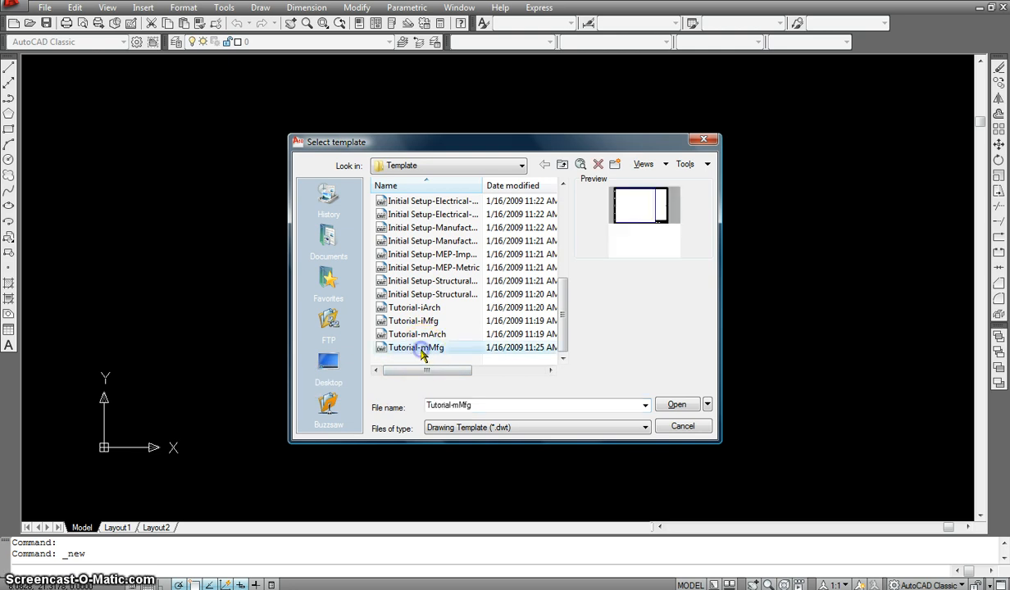
click(676, 404)
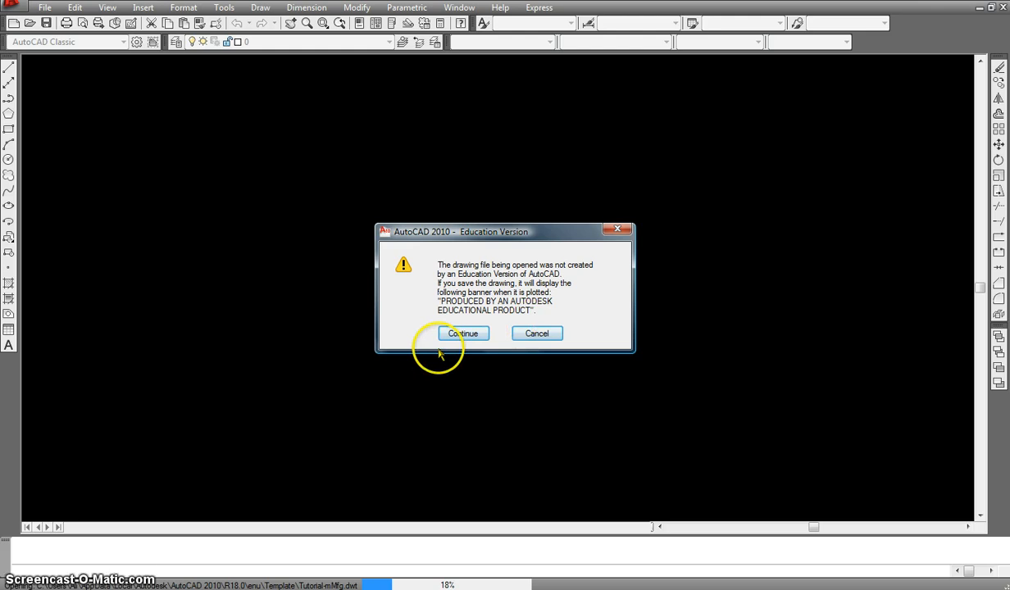
click(460, 335)
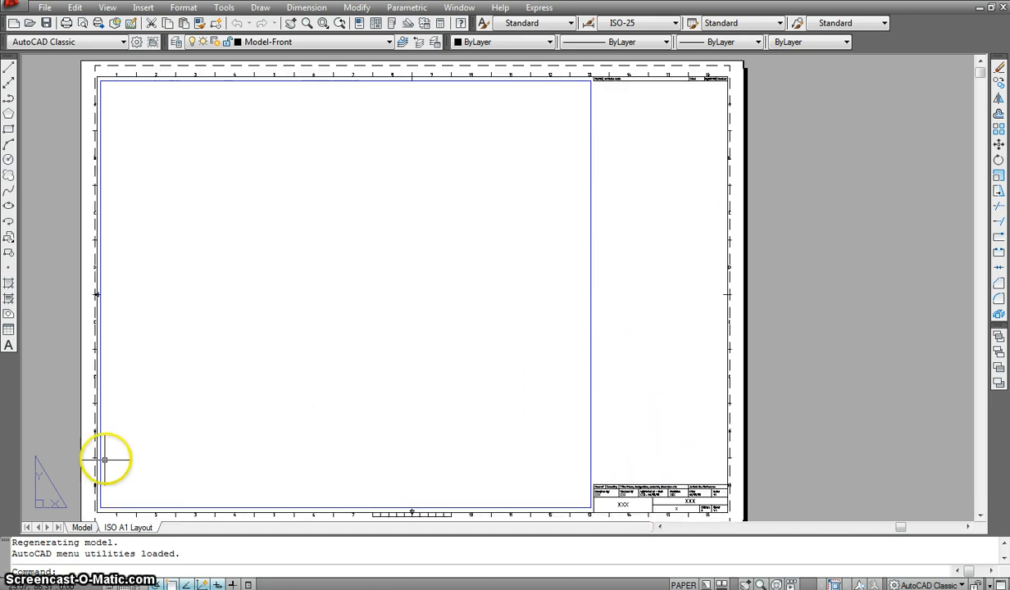
click(88, 526)
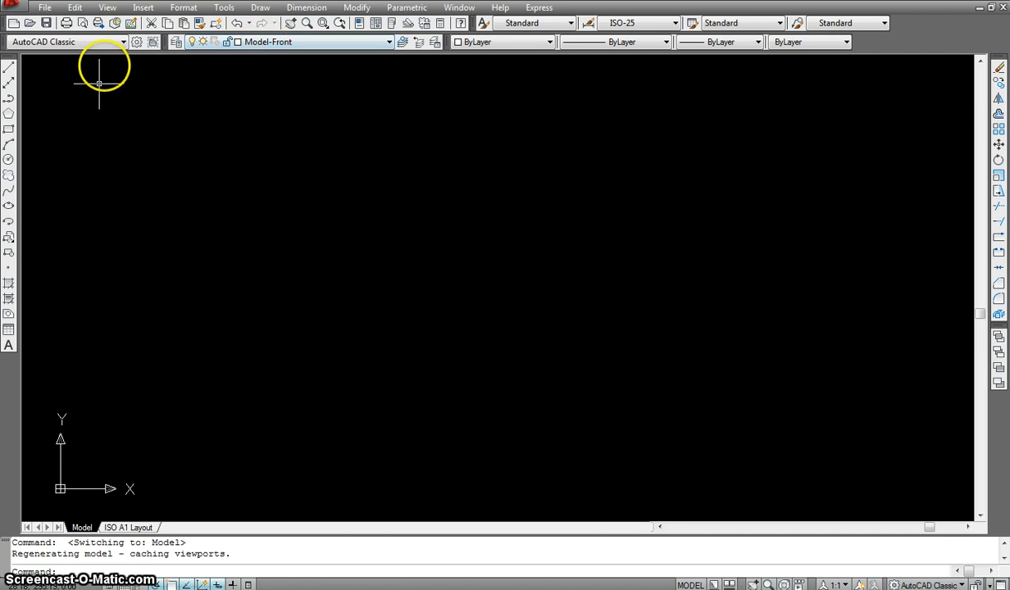
- Switch the workspace to 2D Drafting & Annotation and back to AutoCAD Classic, closing the tool palettes and floating toolbar
click(123, 42)
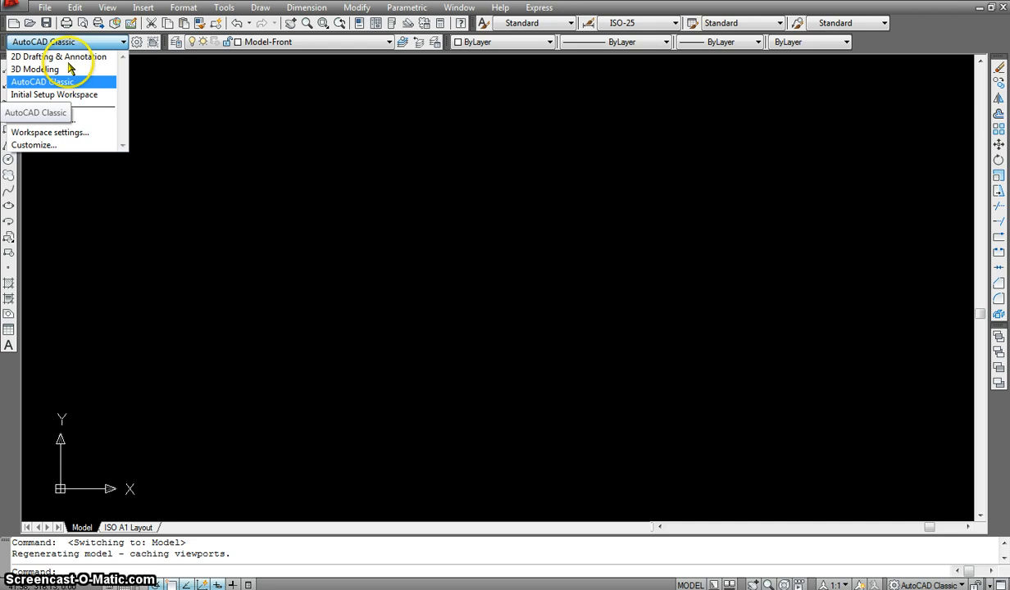
click(67, 58)
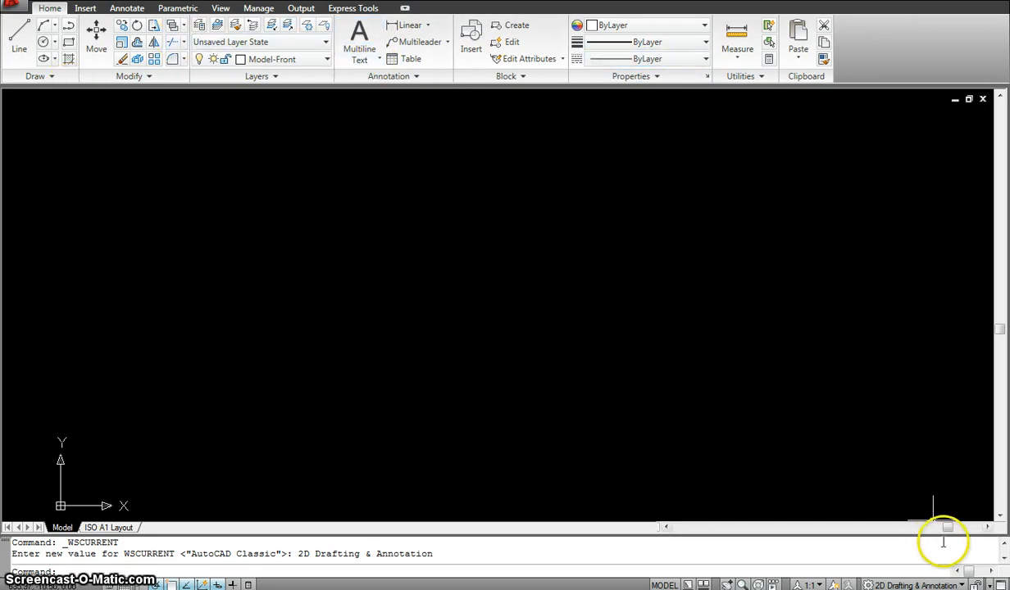
click(967, 585)
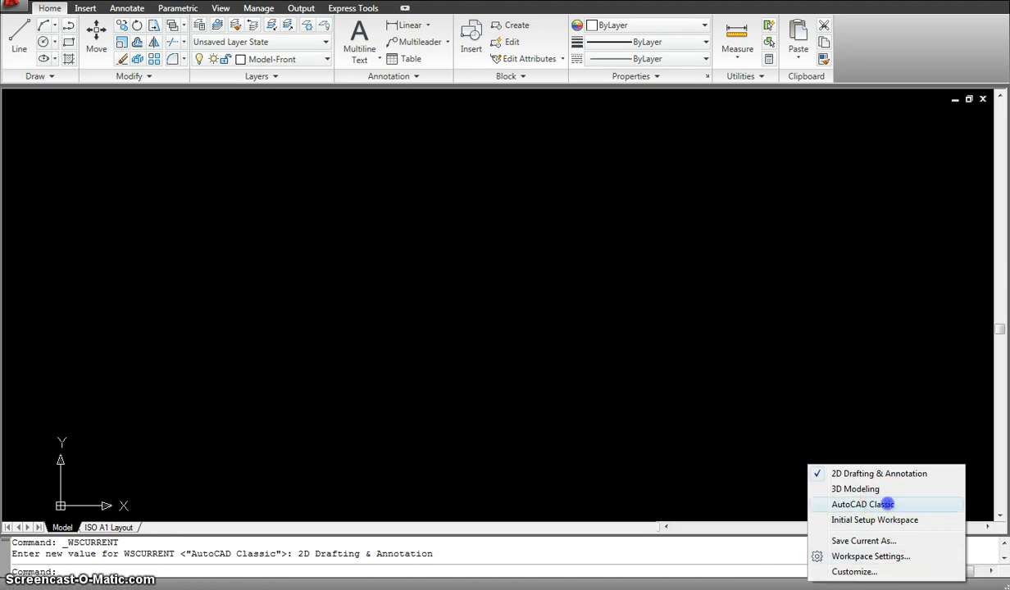
click(887, 505)
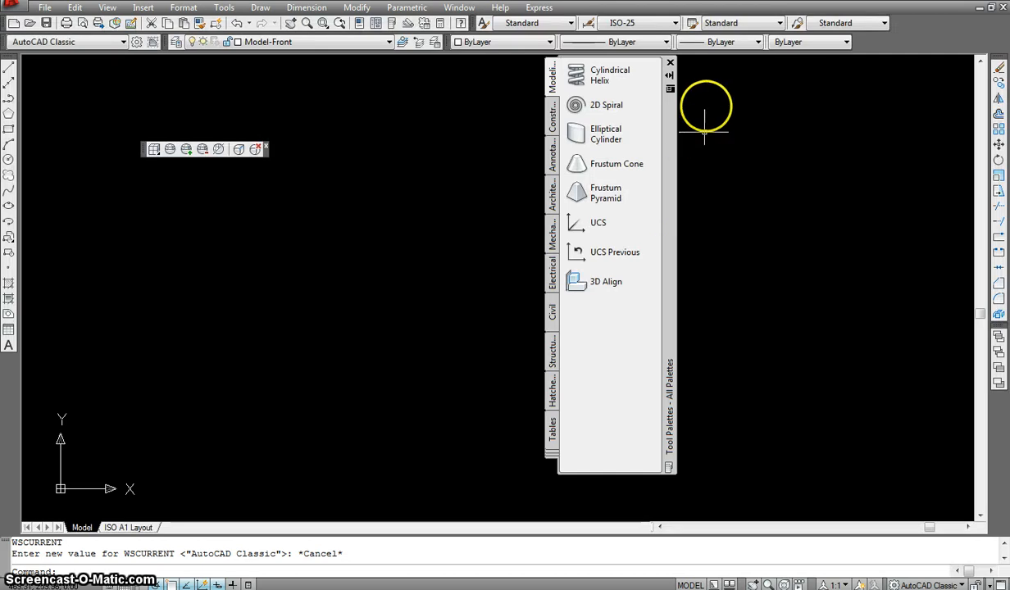
click(669, 63)
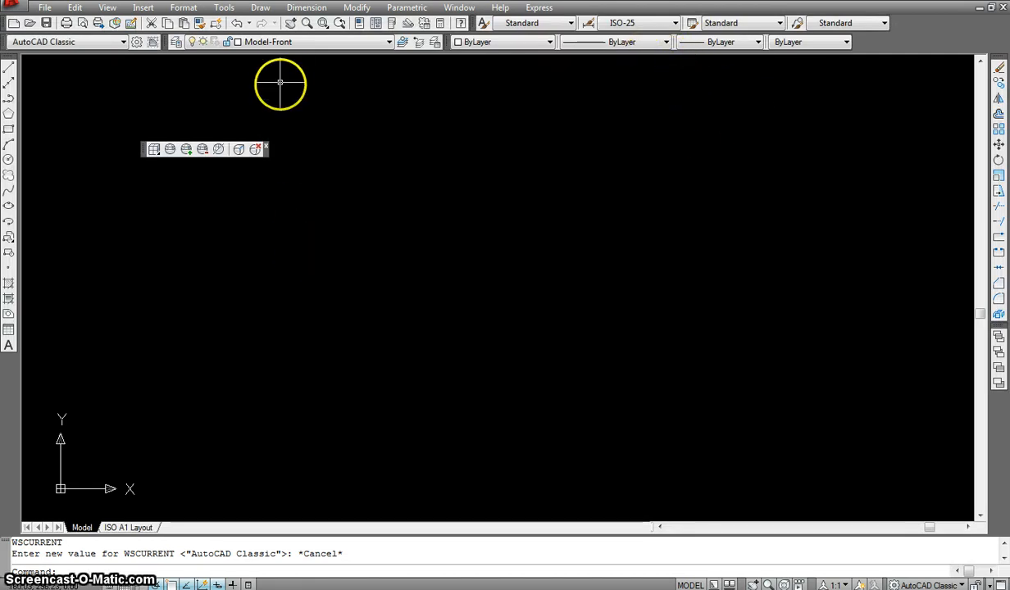
click(265, 146)
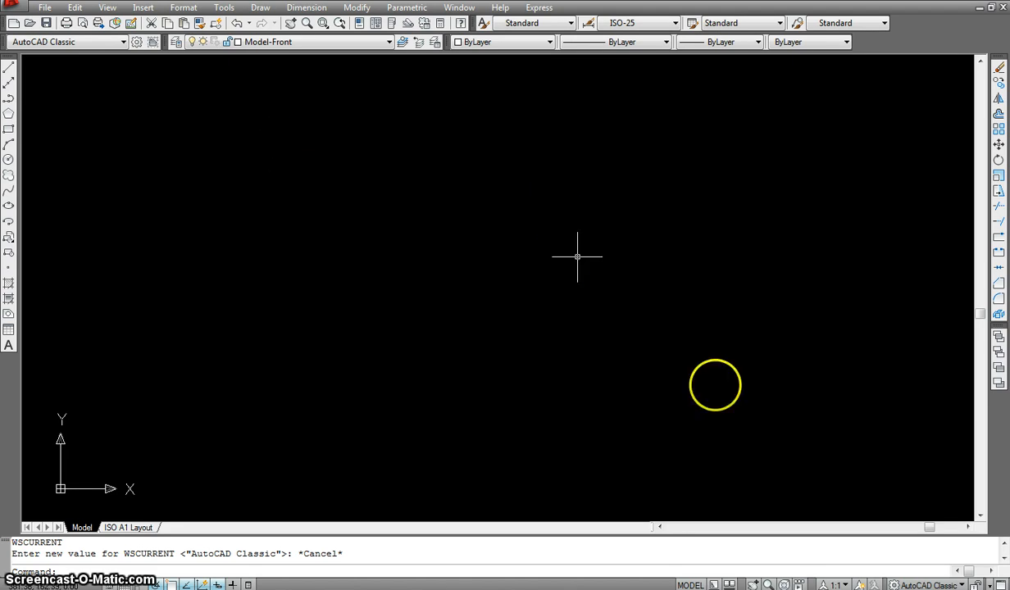
- Consult the anchor plate PDF, and back in AutoCAD draw a vertical line 50 units long, going downward
mouse_move(505, 589)
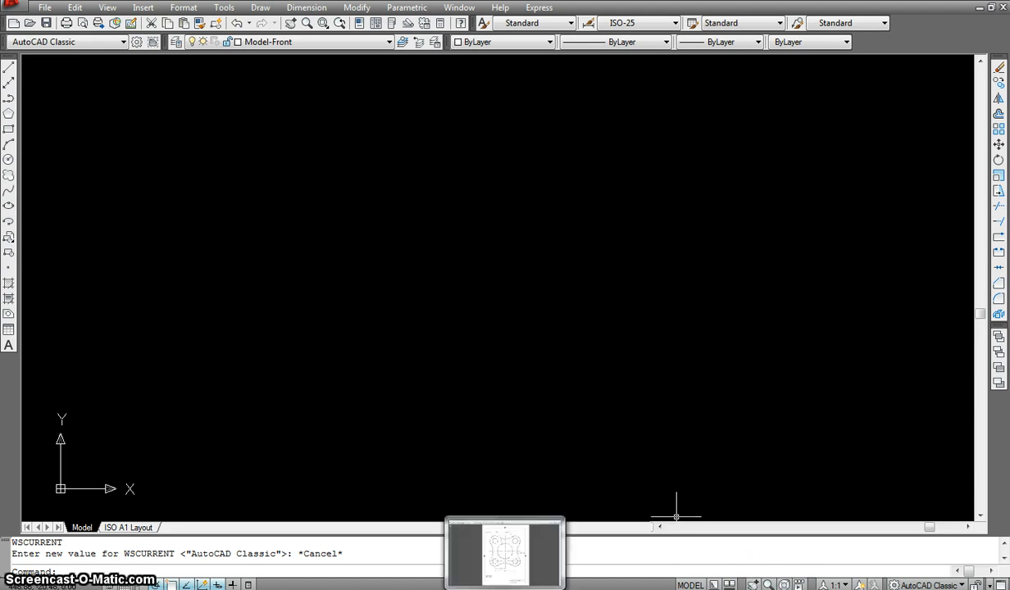
click(505, 554)
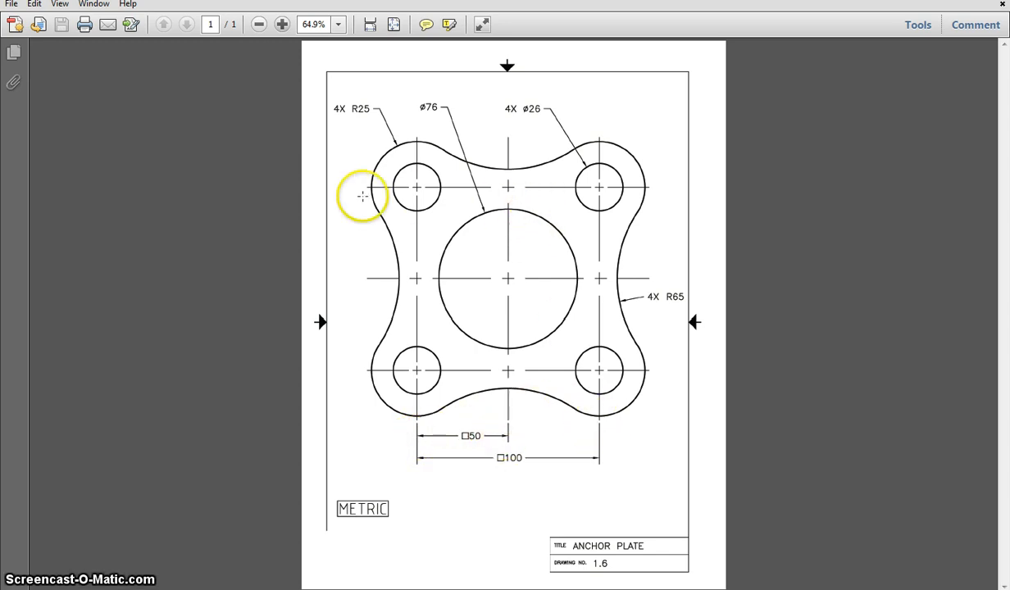
mouse_move(618, 589)
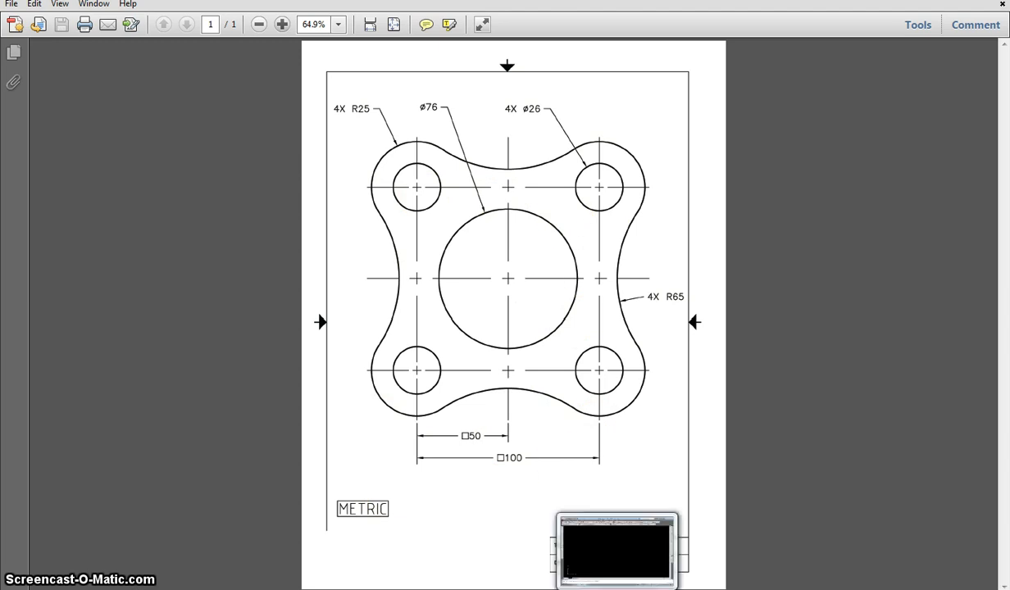
click(616, 553)
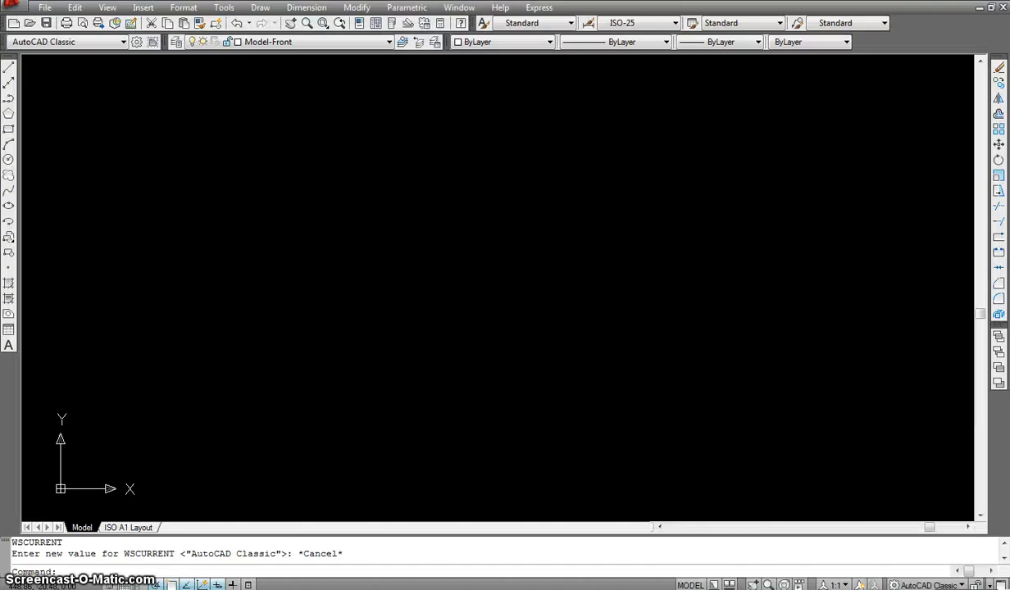
text(l)
key(Return)
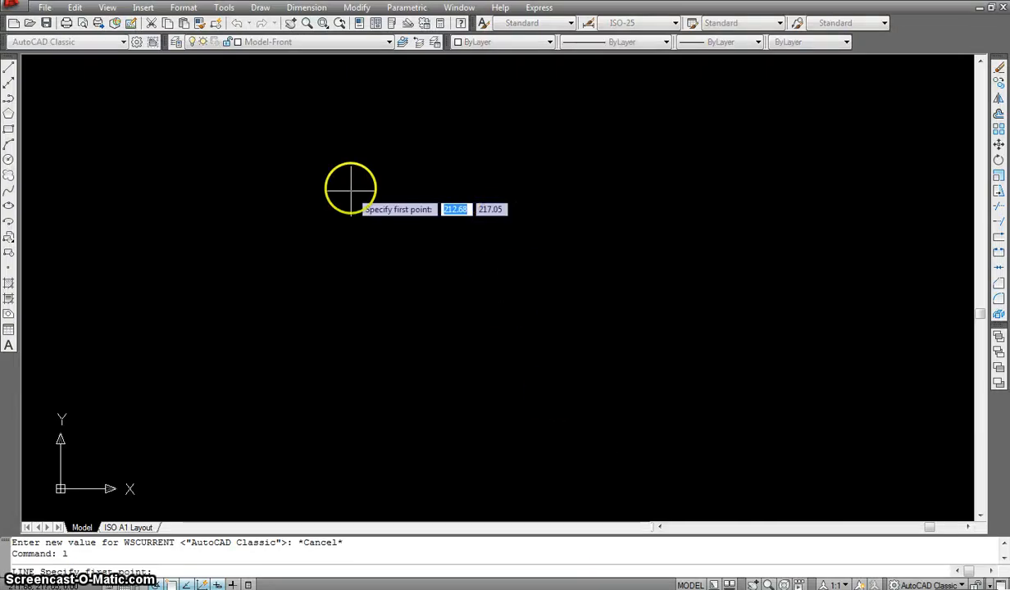
click(349, 167)
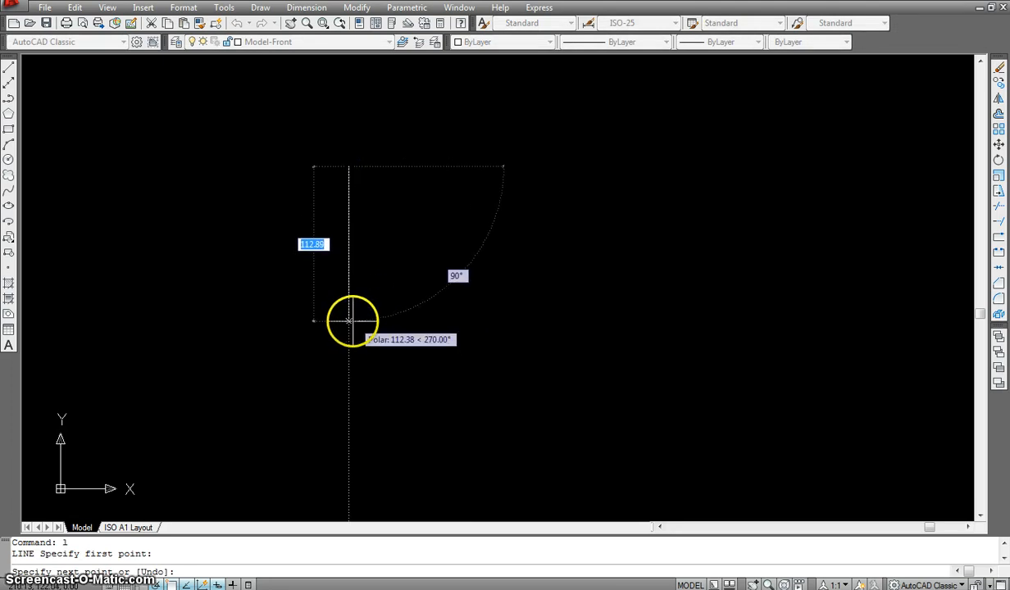
text(50)
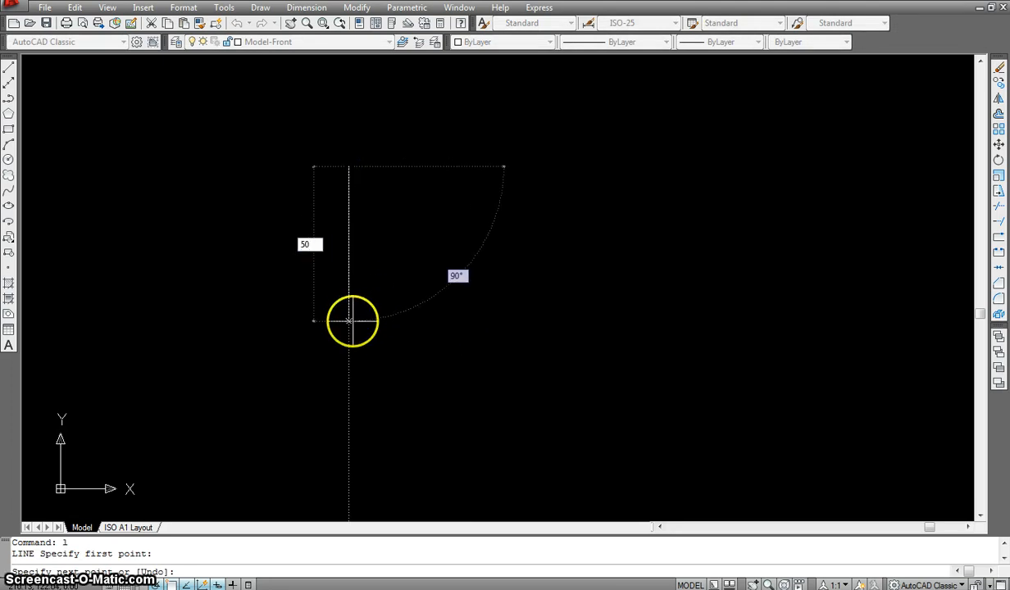
key(Return)
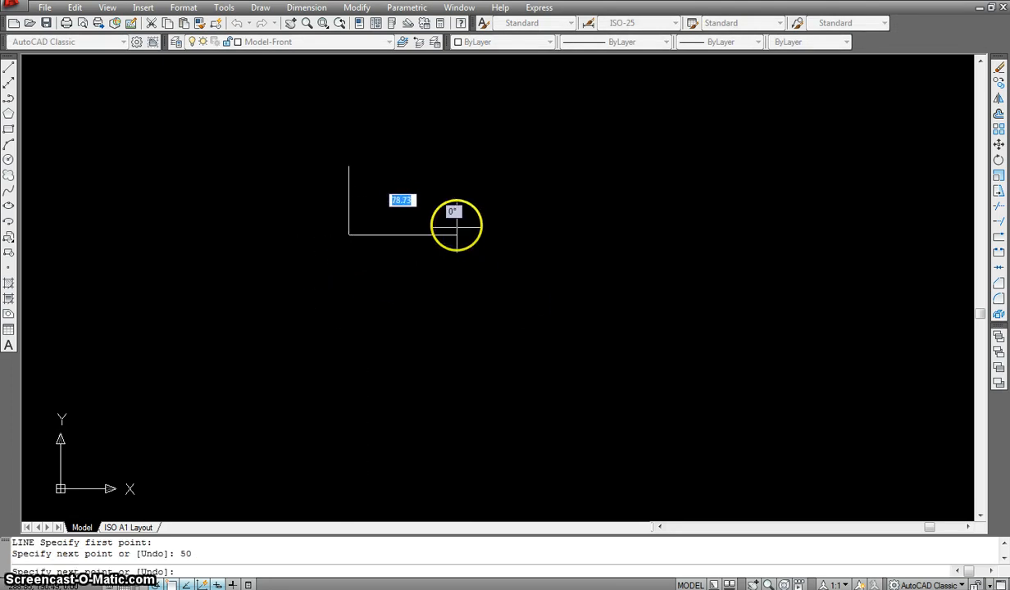
key(Escape)
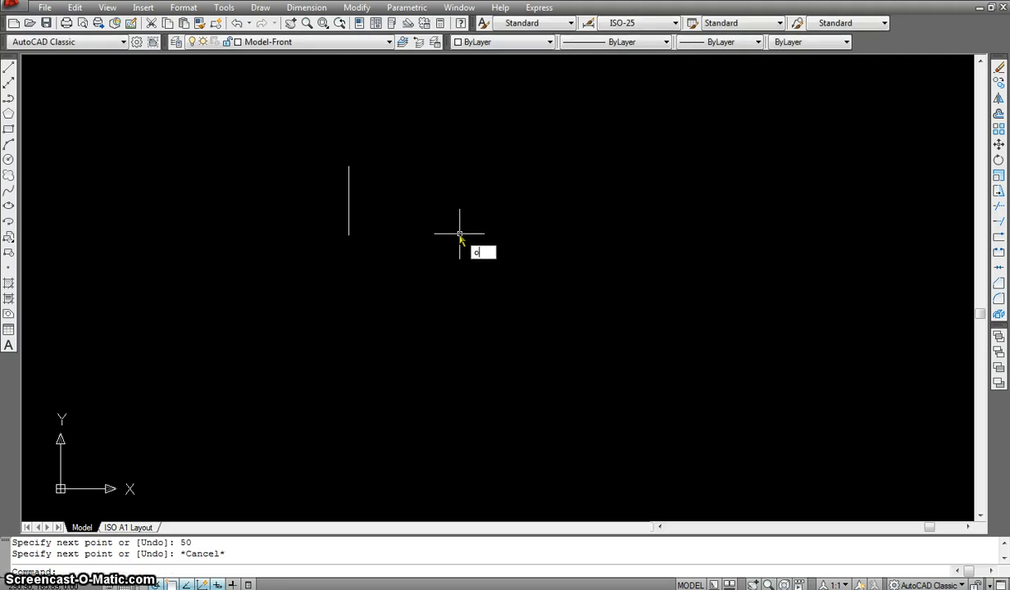
- Offset the vertical line 50 units to the right, and offset the resulting line another 50 units to the right
key(Return)
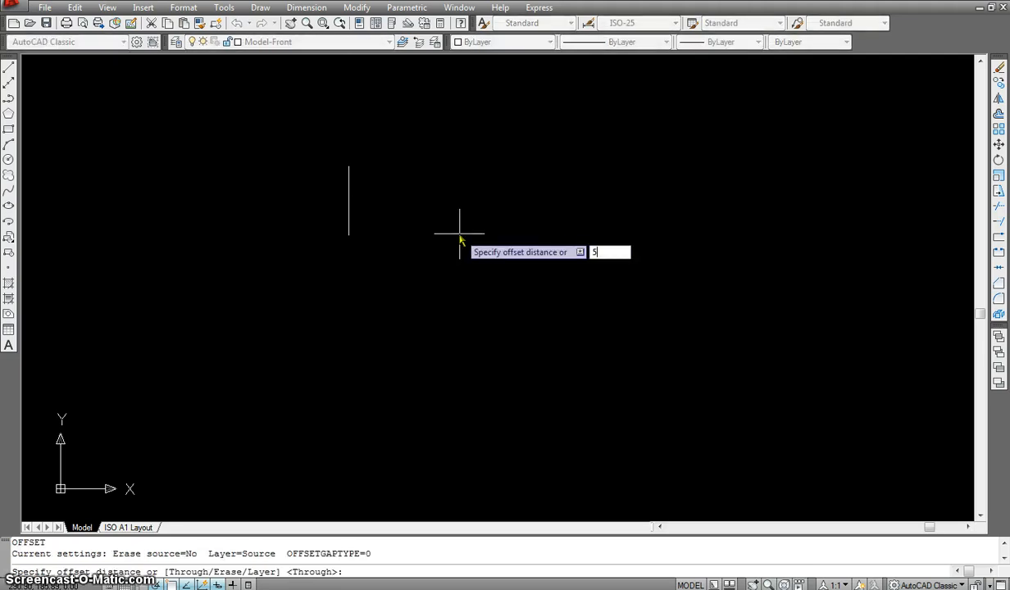
key(Return)
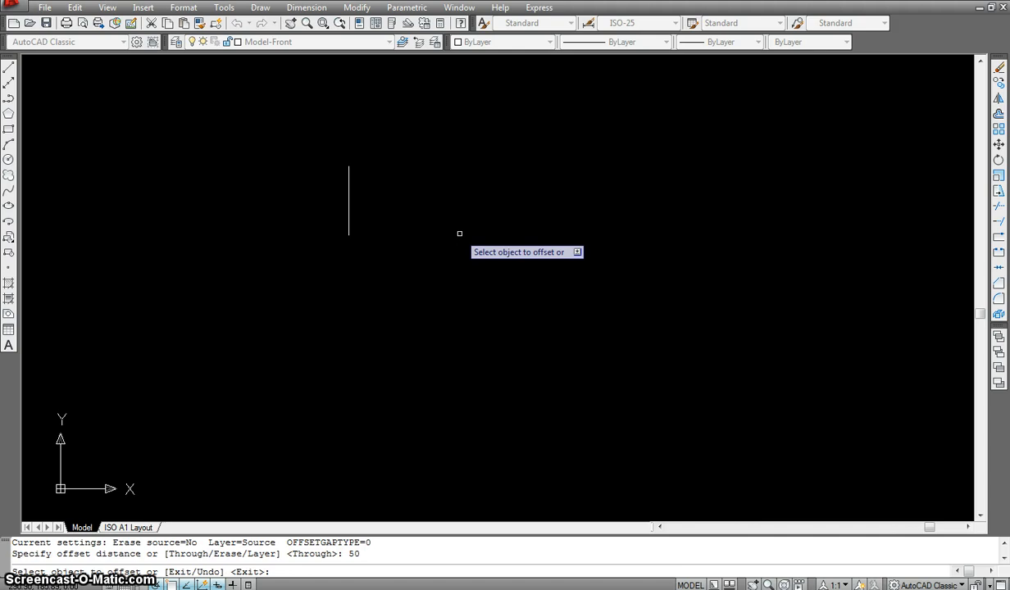
click(348, 187)
click(415, 184)
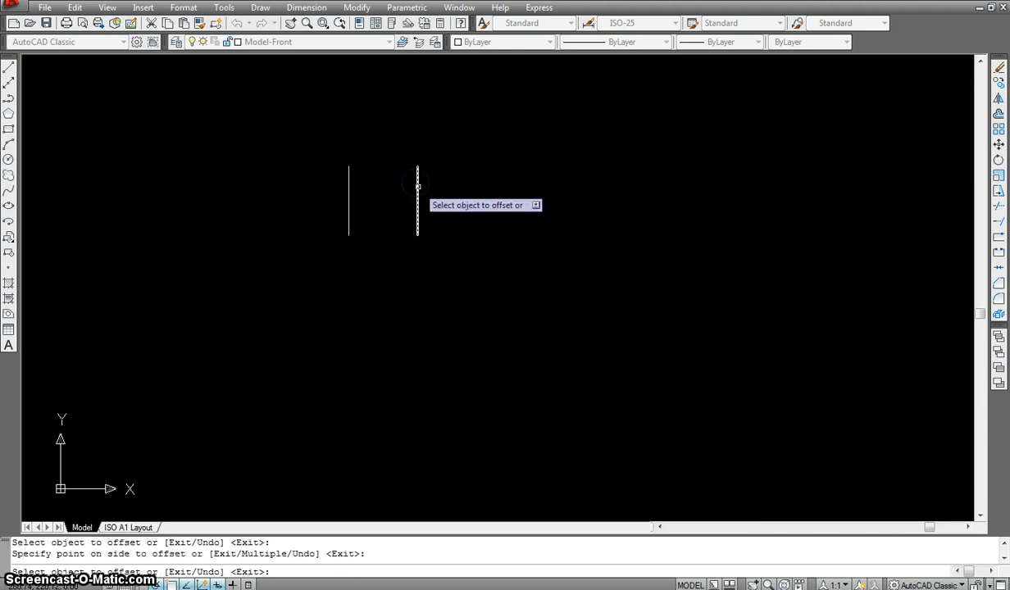
click(417, 183)
click(517, 188)
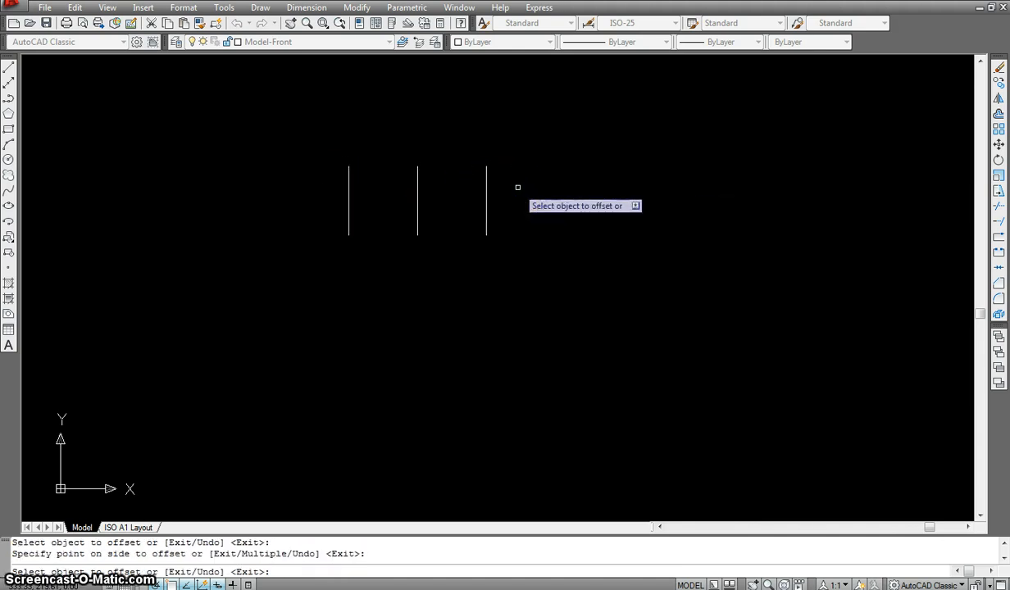
key(Escape)
- Draw a horizontal line joining the lower endpoints of the rightmost and leftmost vertical lines
text(l)
key(Return)
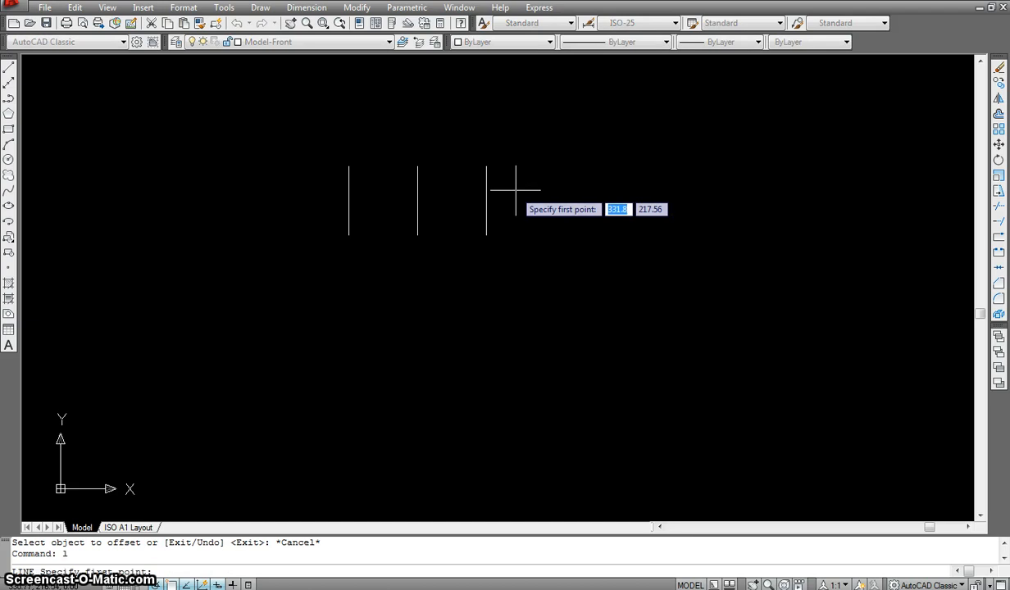
click(486, 235)
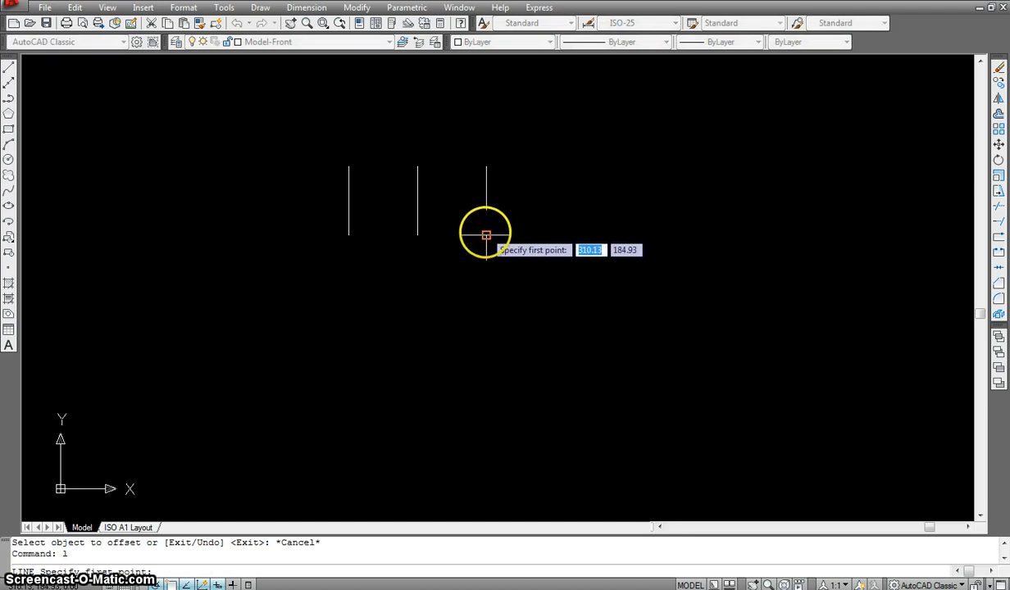
click(349, 236)
key(Escape)
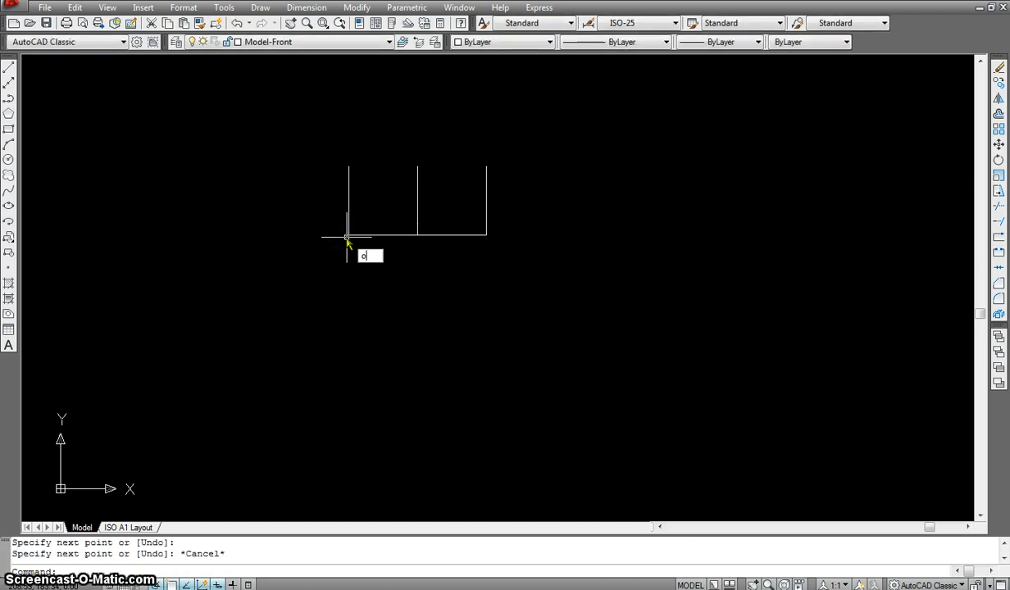
- Offset the horizontal line 50 units upward, and offset the resulting line another 50 units upward
key(Return)
key(Return)
click(363, 236)
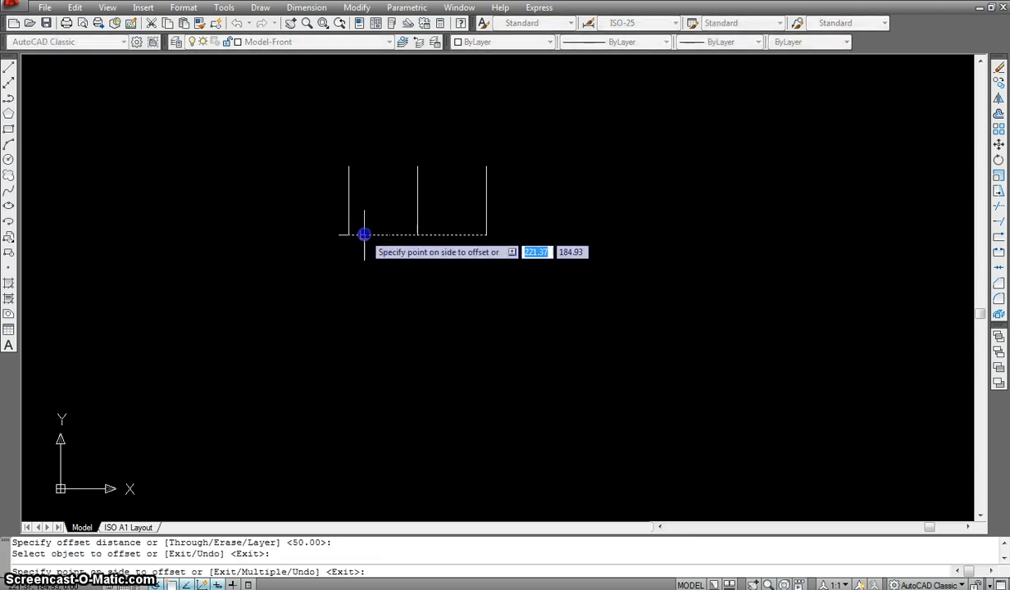
click(374, 184)
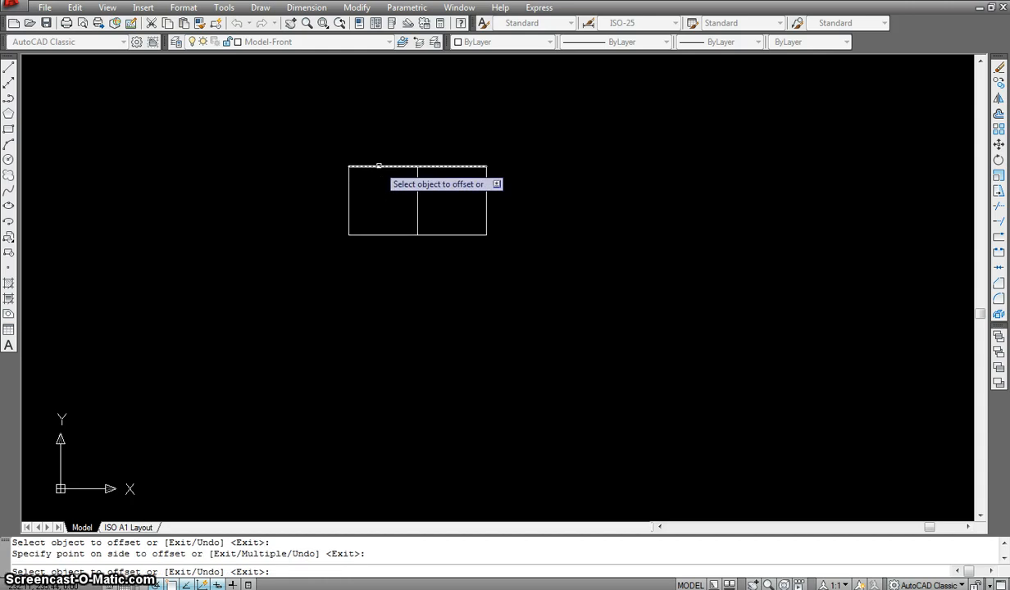
click(378, 166)
click(379, 118)
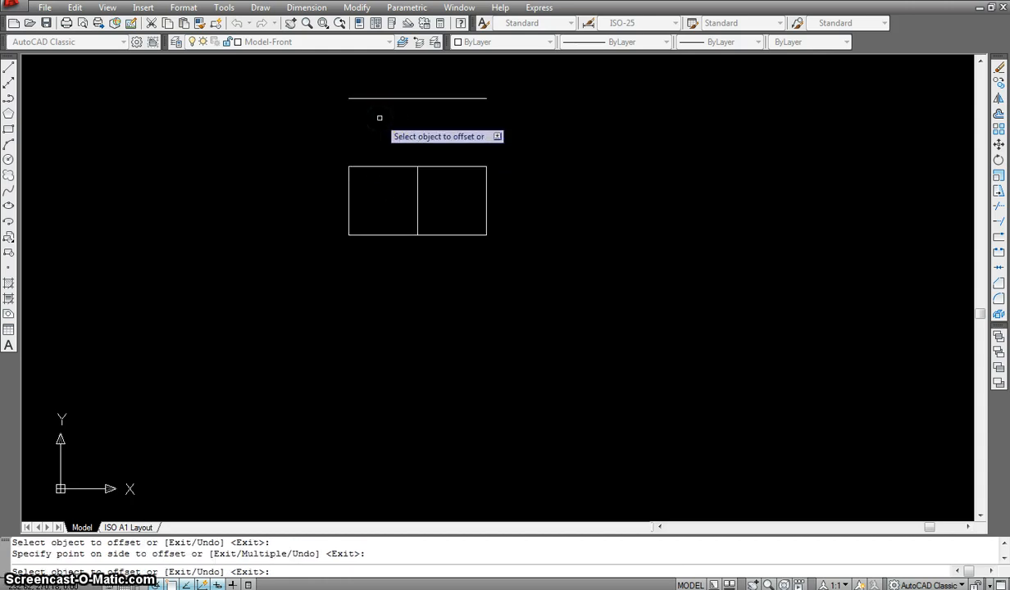
key(Escape)
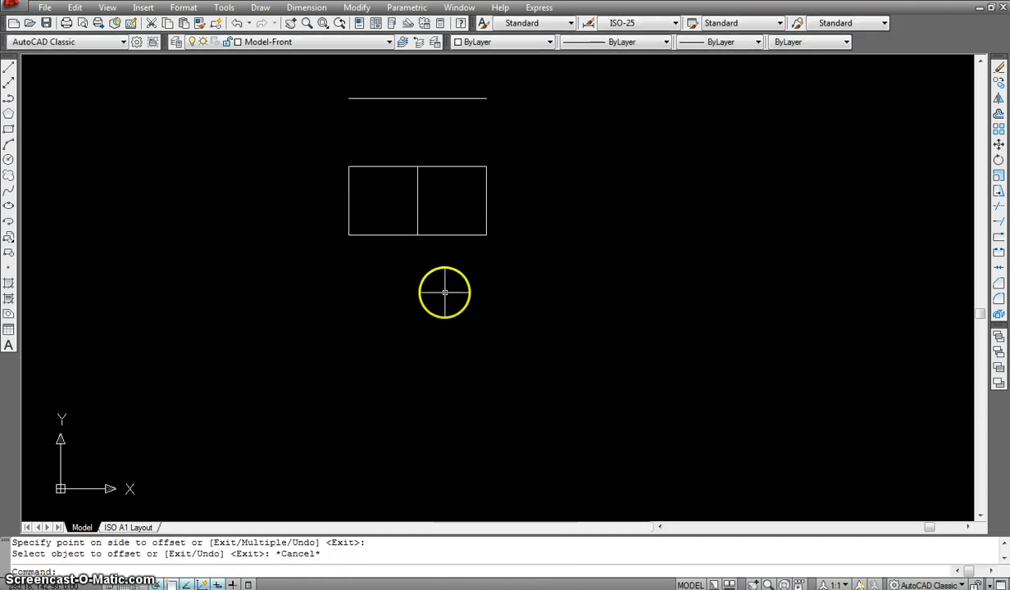
- Stretch the upper endpoints of the three vertical lines up to the topmost horizontal line, completing the square grid
click(491, 203)
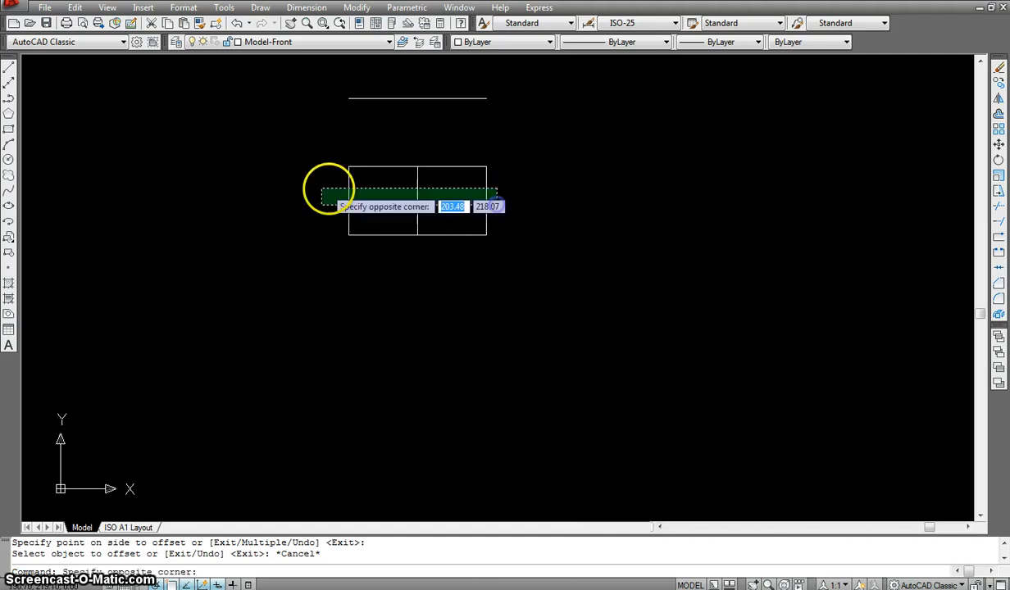
click(295, 189)
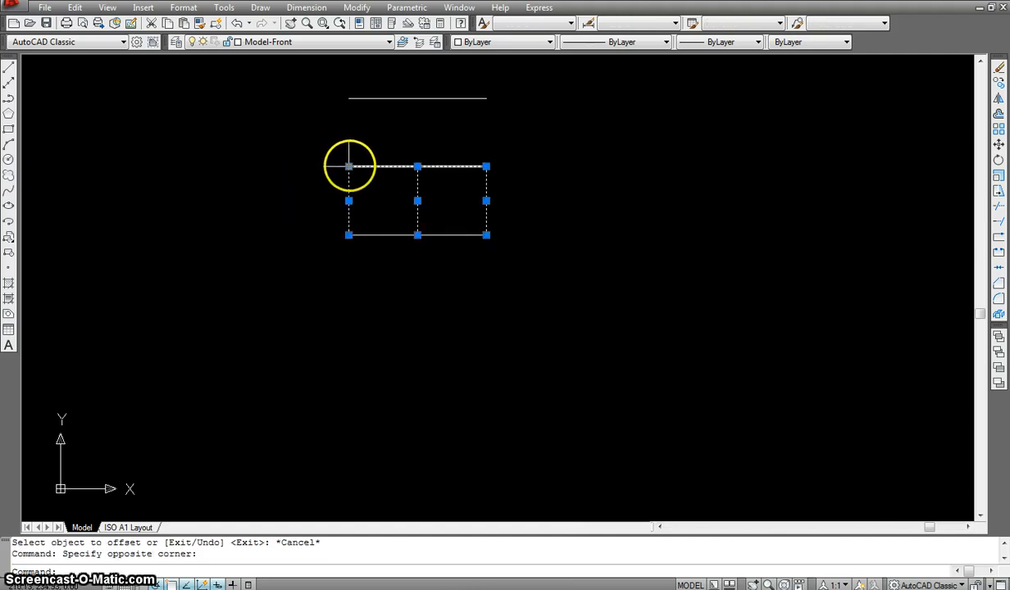
click(349, 167)
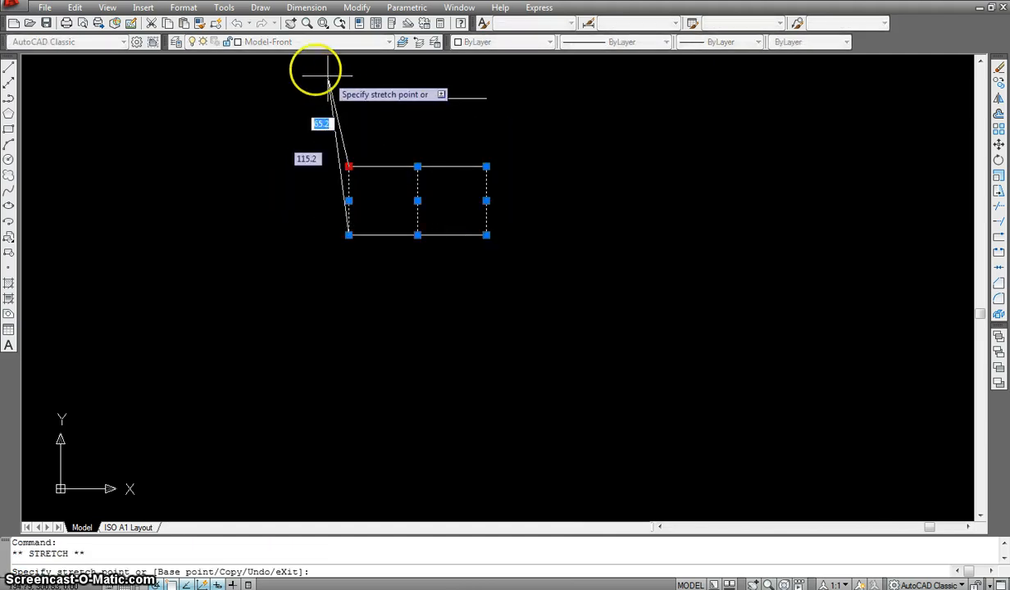
click(349, 98)
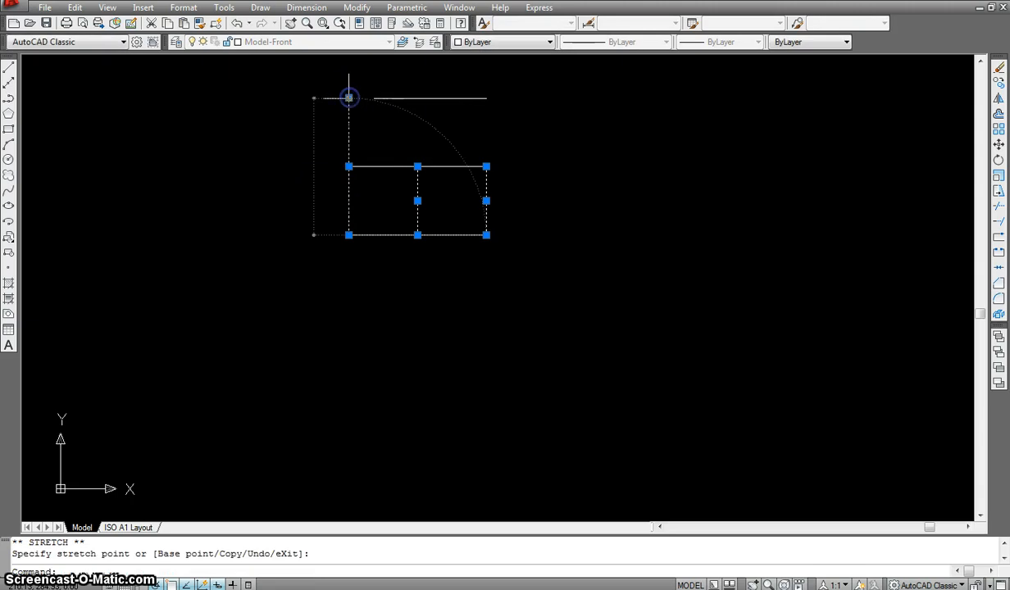
click(417, 167)
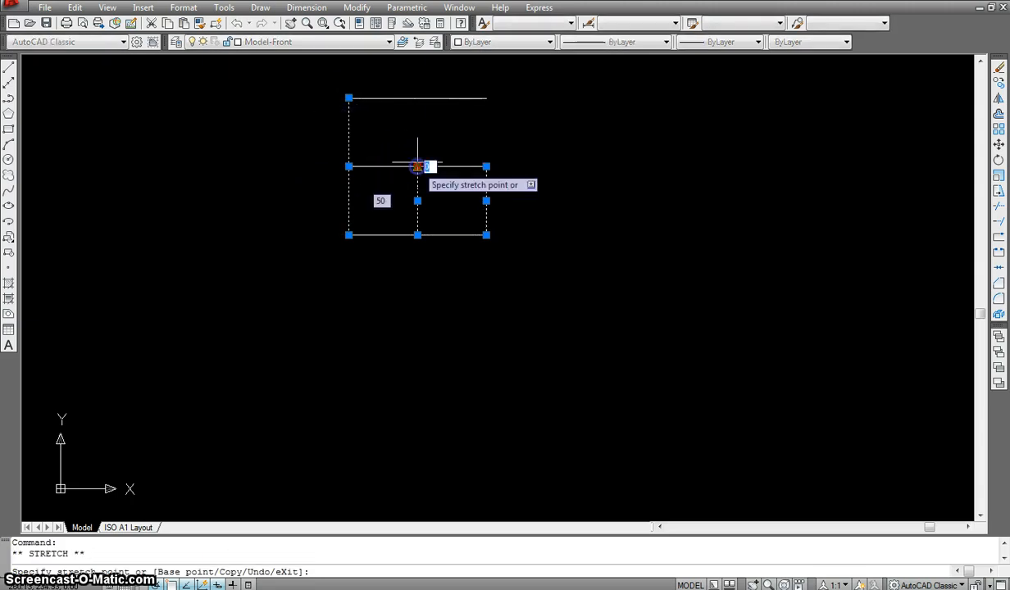
click(417, 98)
click(486, 167)
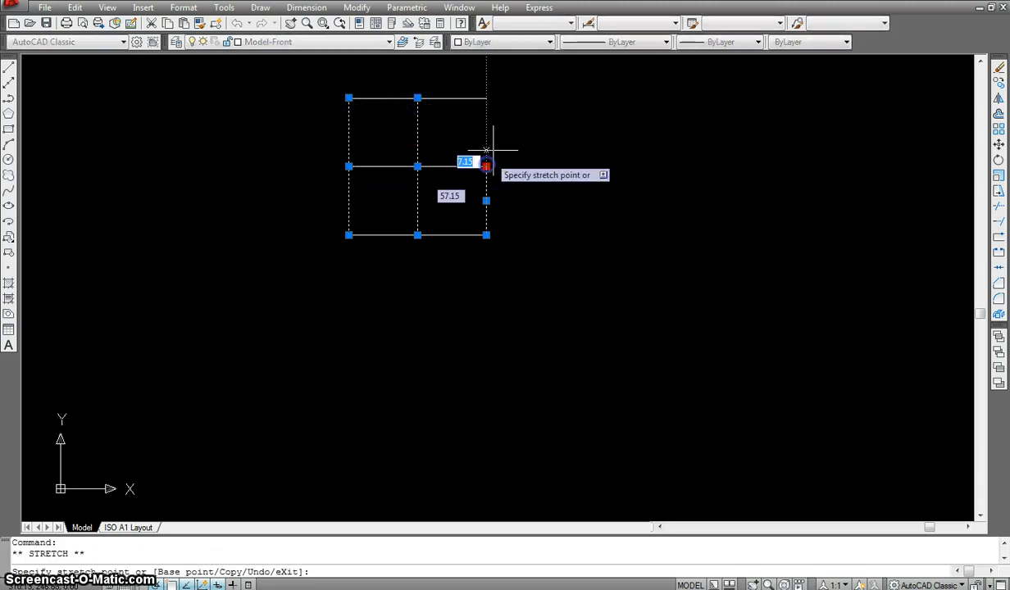
click(486, 98)
key(Escape)
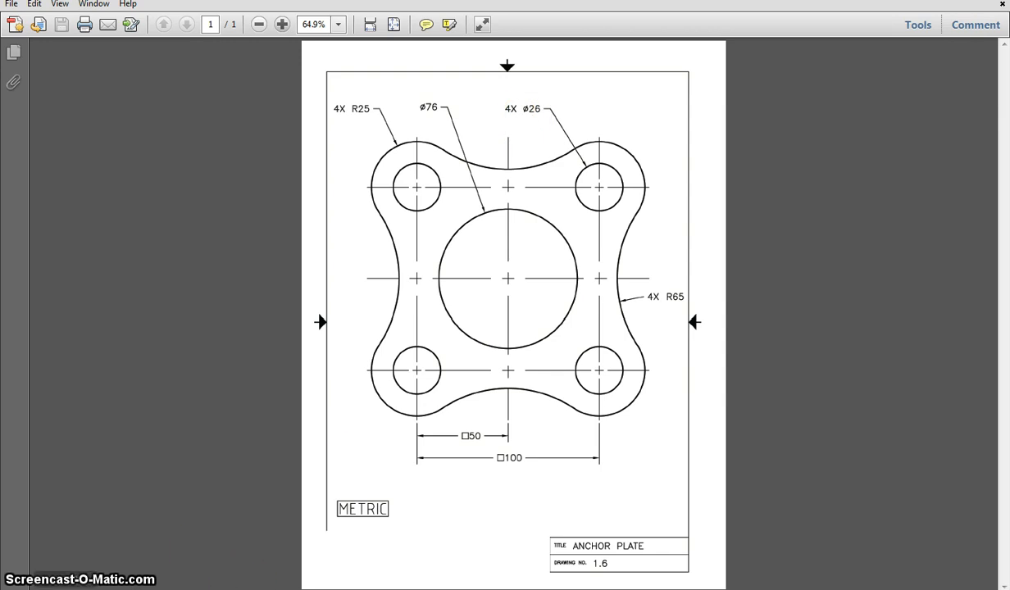
- Switch from the anchor plate PDF back to AutoCAD and draw a circle of diameter 26 centred on the grid's upper-left corner
key(alt+Tab)
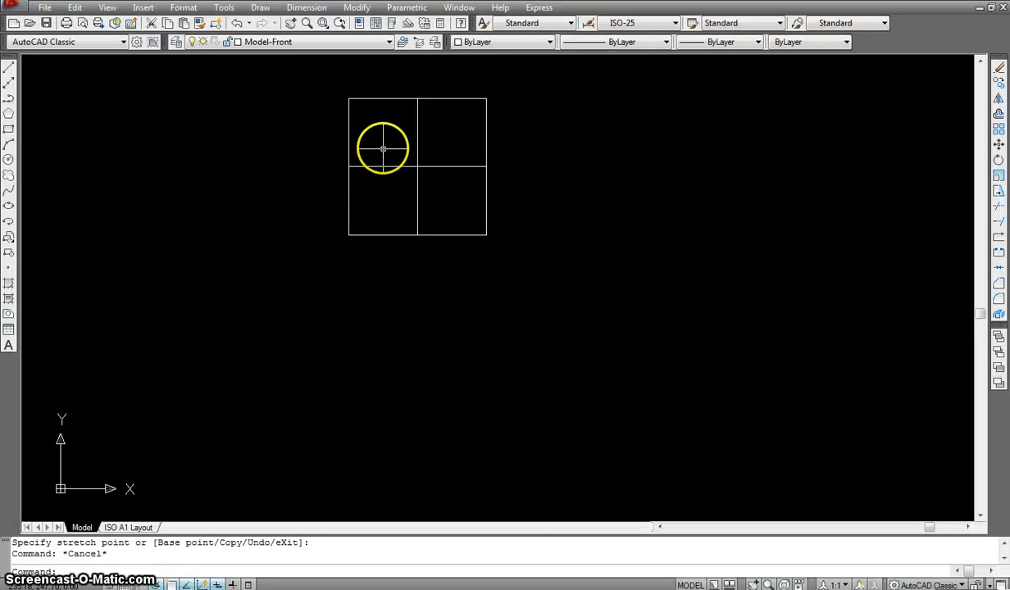
text(c)
key(Return)
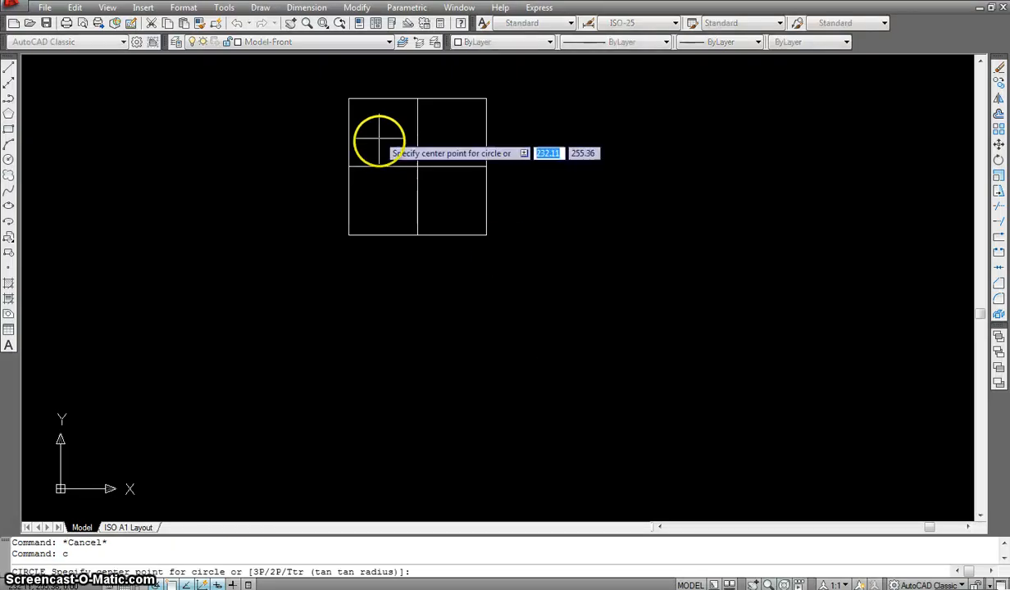
click(348, 98)
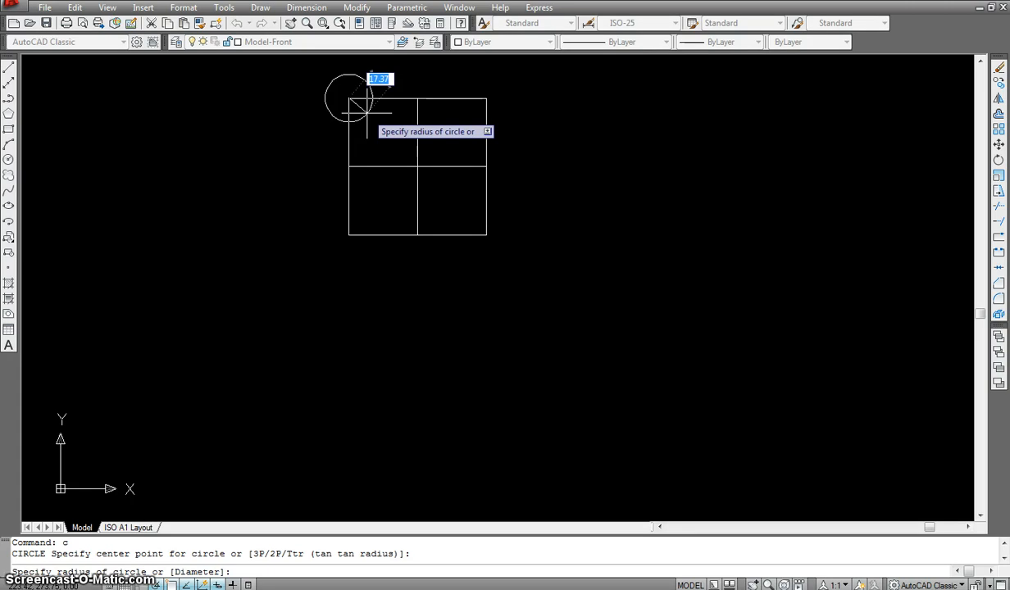
key(Return)
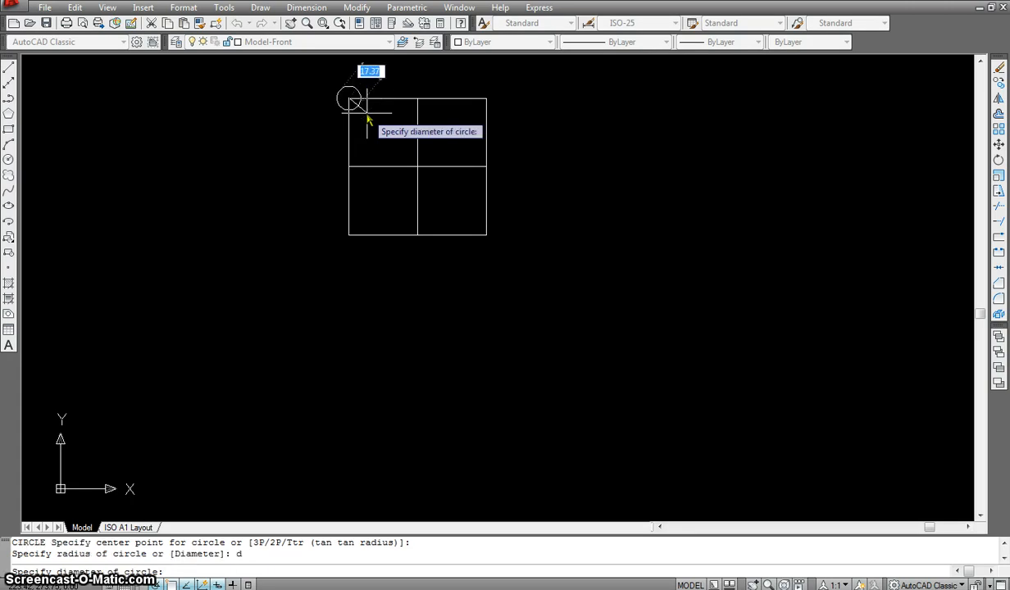
key(Return)
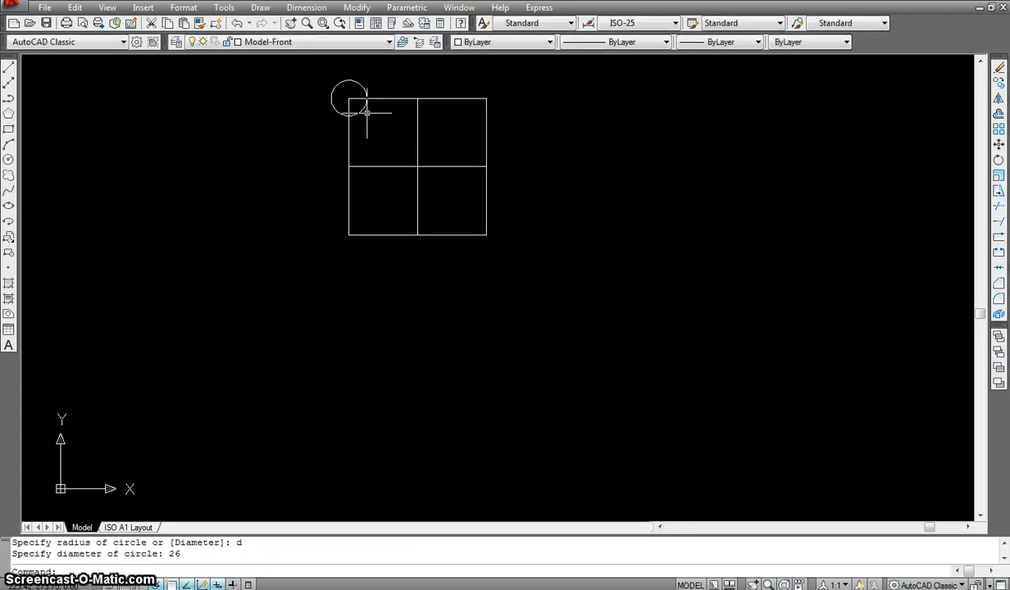
key(Escape)
key(Escape)
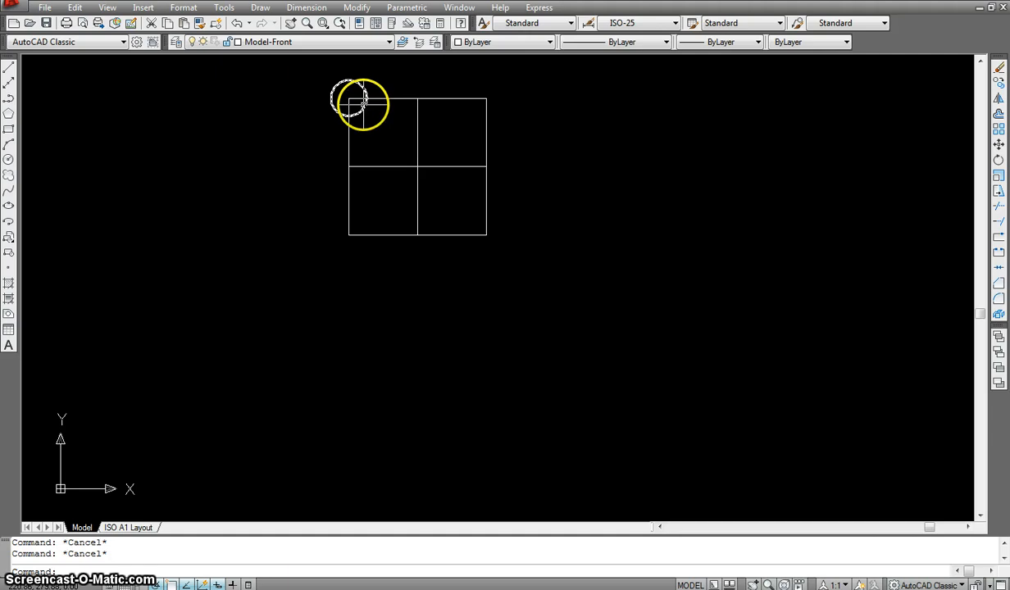
- Copy the small circle from its centre to the other three corners of the grid
click(998, 82)
click(355, 114)
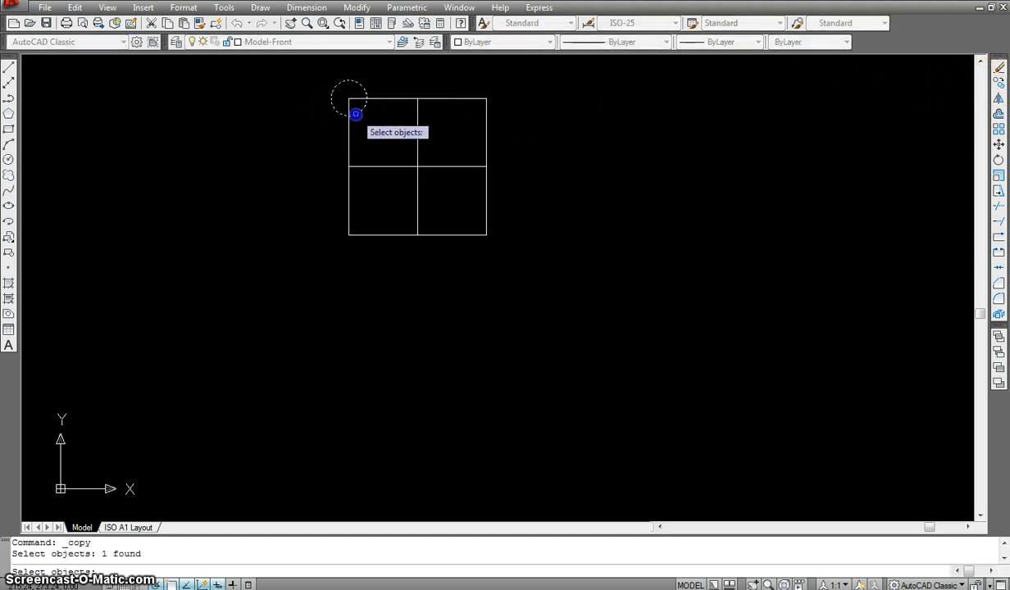
key(Return)
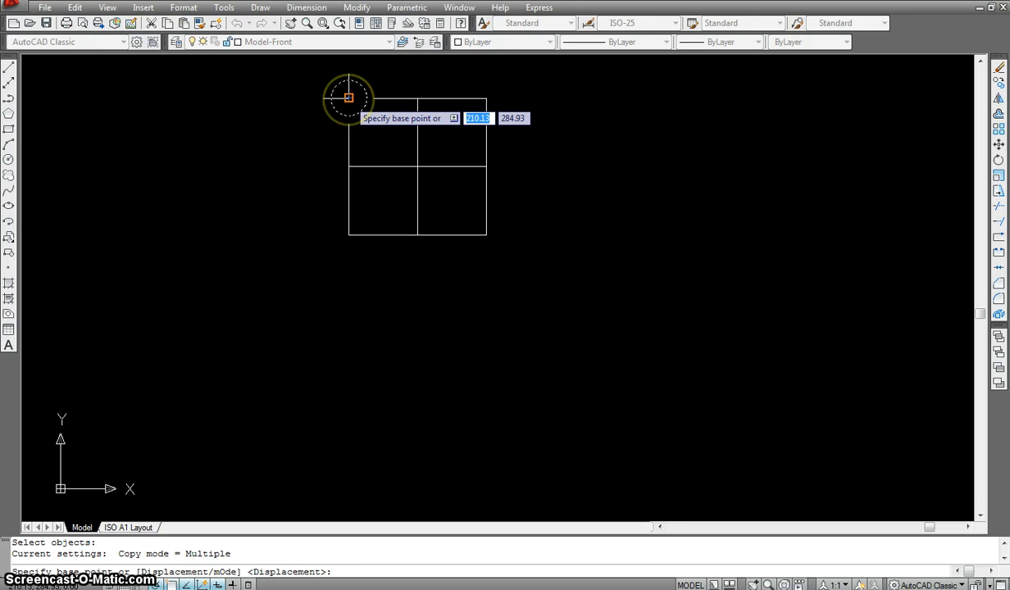
click(348, 97)
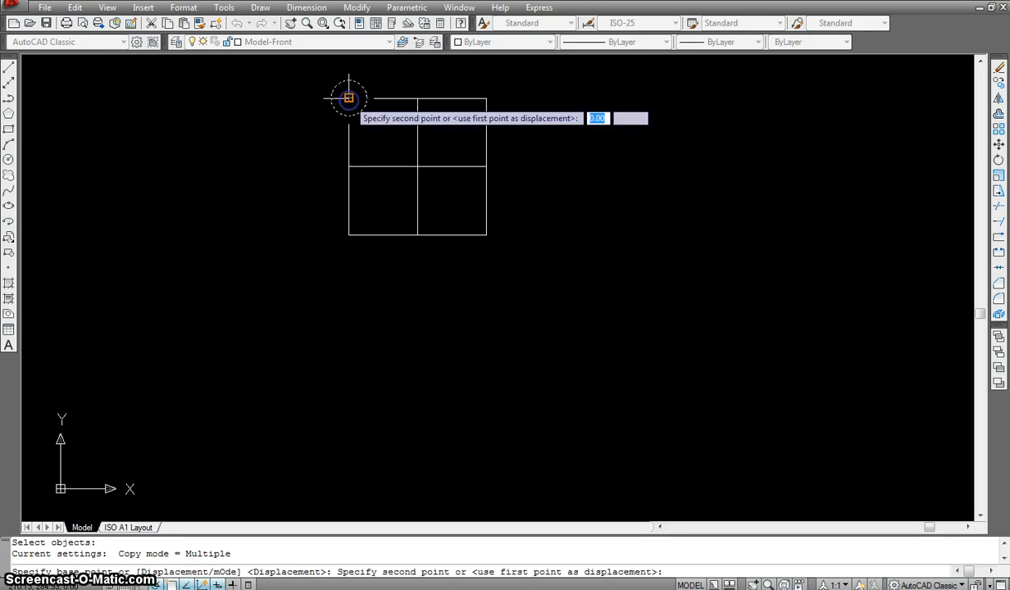
click(486, 97)
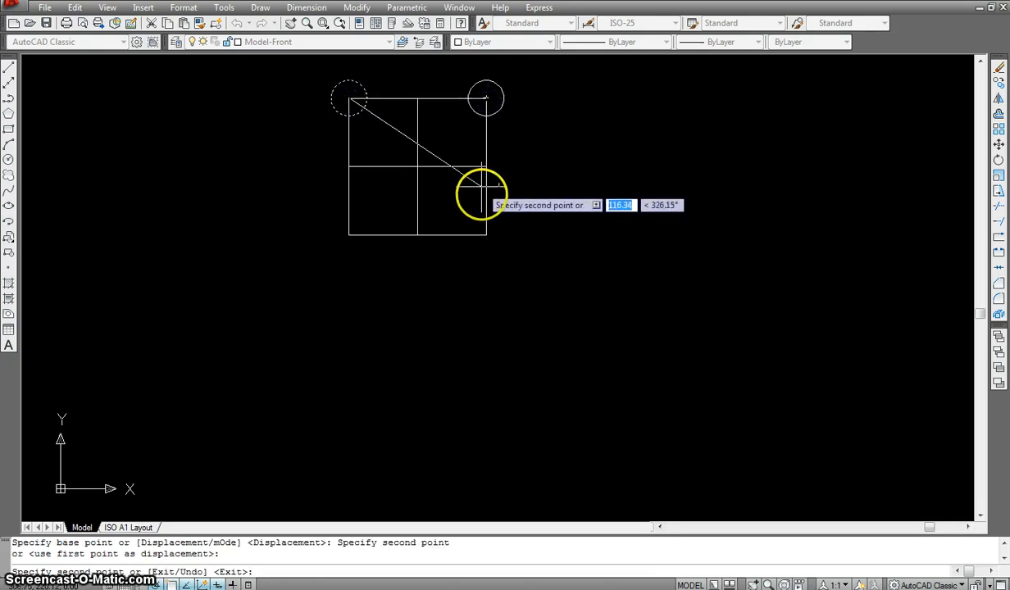
click(349, 236)
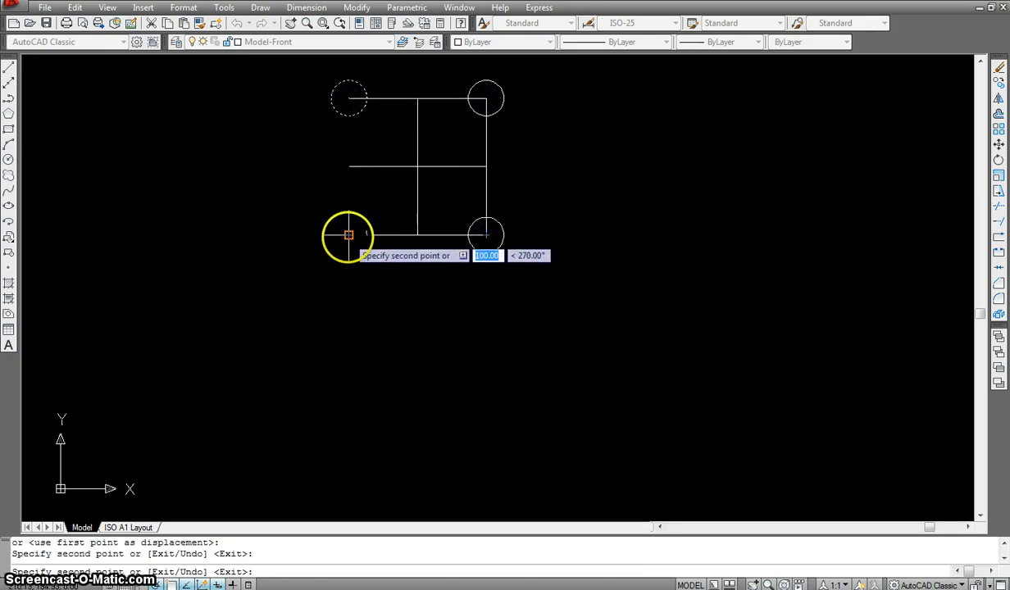
key(Escape)
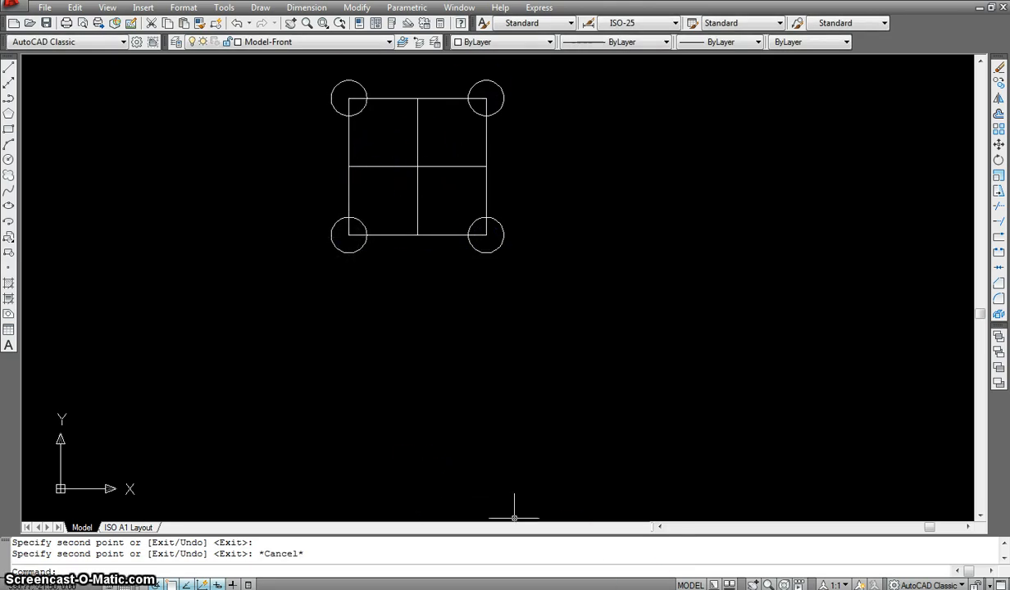
- Check the anchor plate PDF, and back in AutoCAD draw a circle of diameter 76 centred on the middle of the grid
click(547, 588)
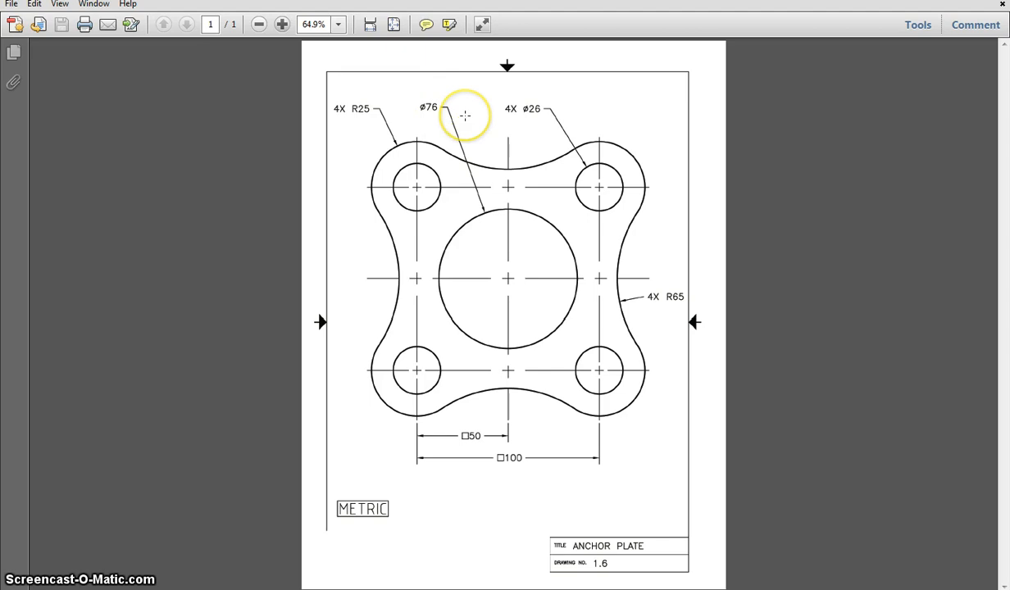
key(alt+Tab)
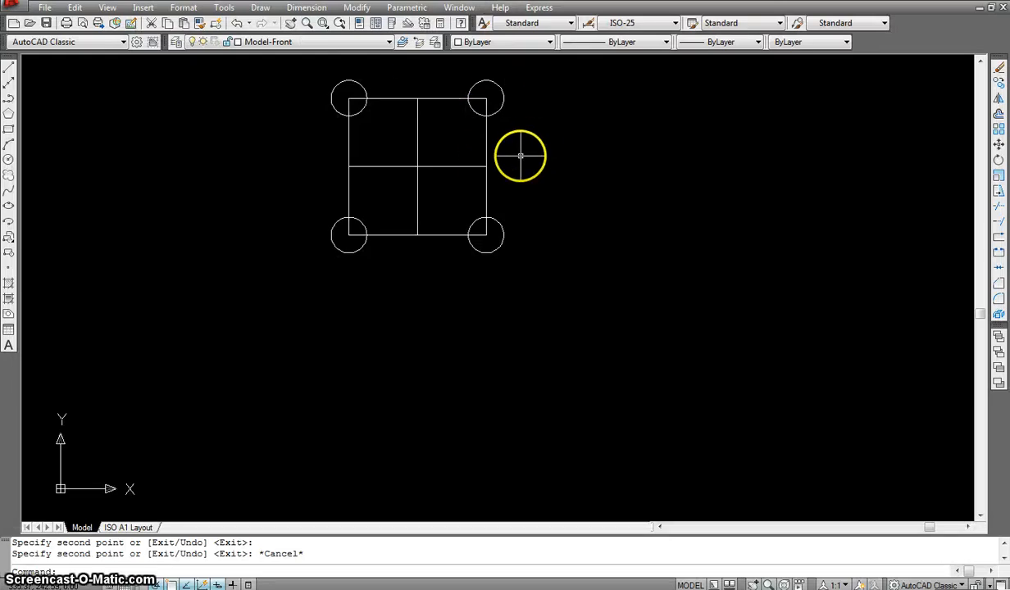
text(c)
key(Return)
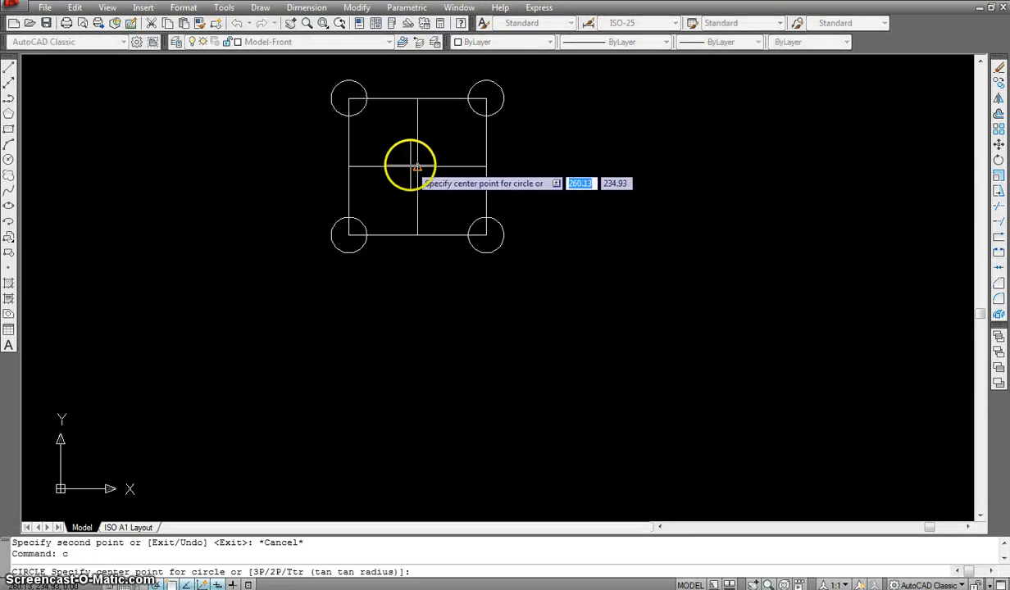
click(418, 167)
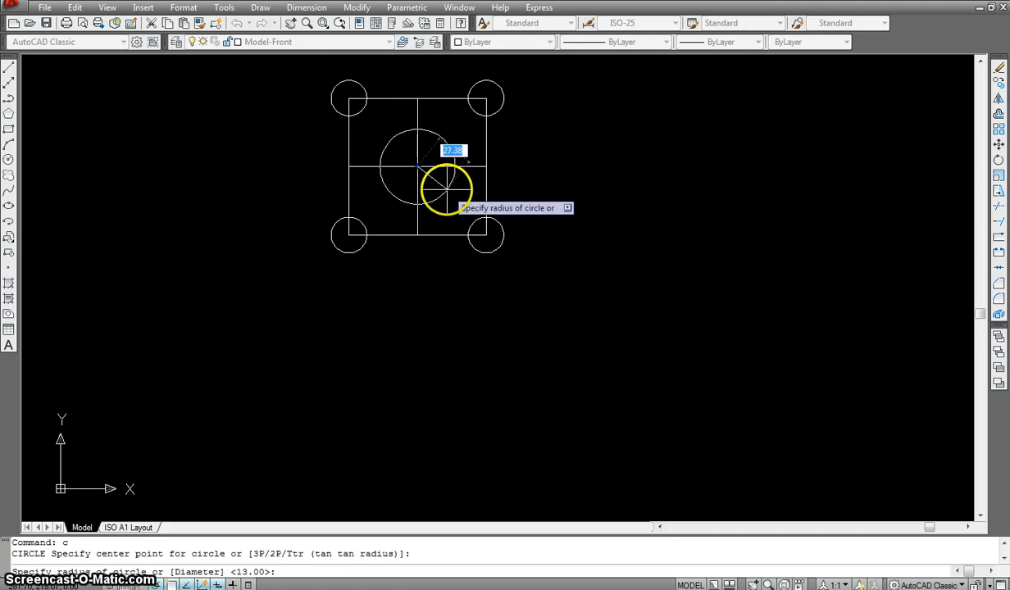
text(d)
key(Return)
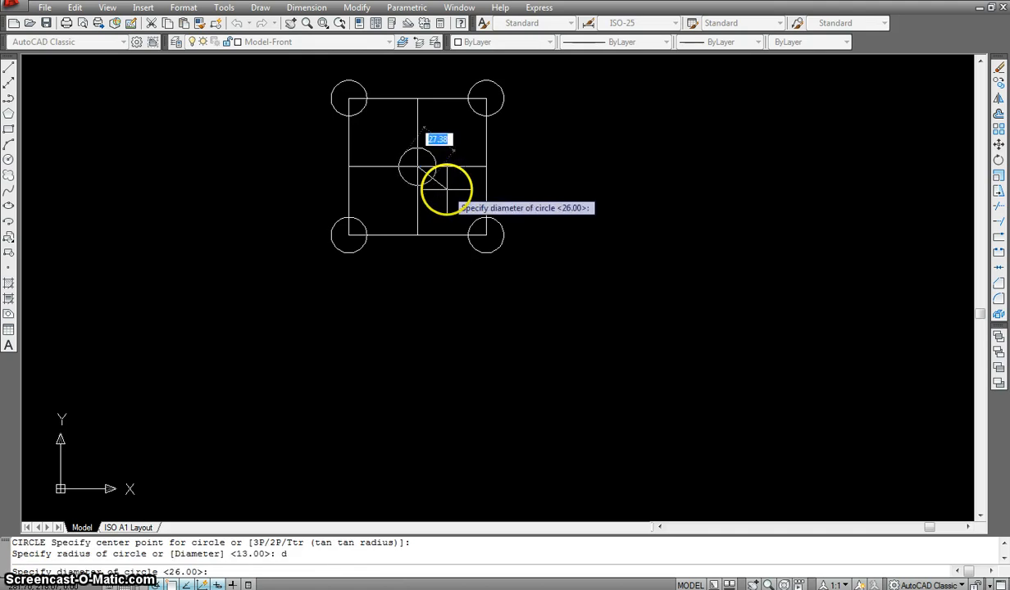
text(76)
key(Return)
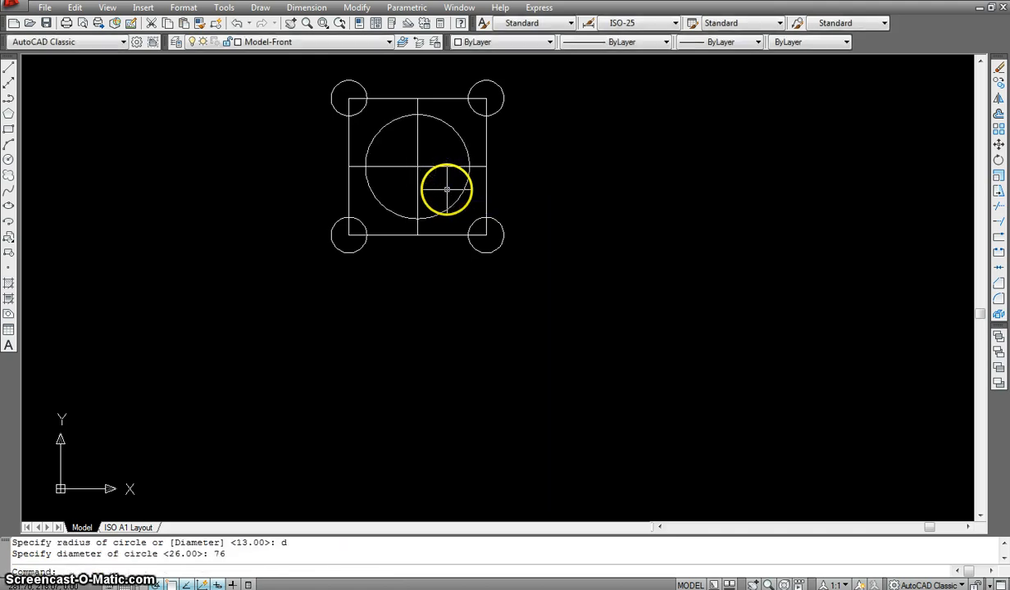
- Consult the anchor plate PDF for the corner radius, and back in AutoCAD draw a circle of radius 50 centred on the upper-left corner
click(571, 588)
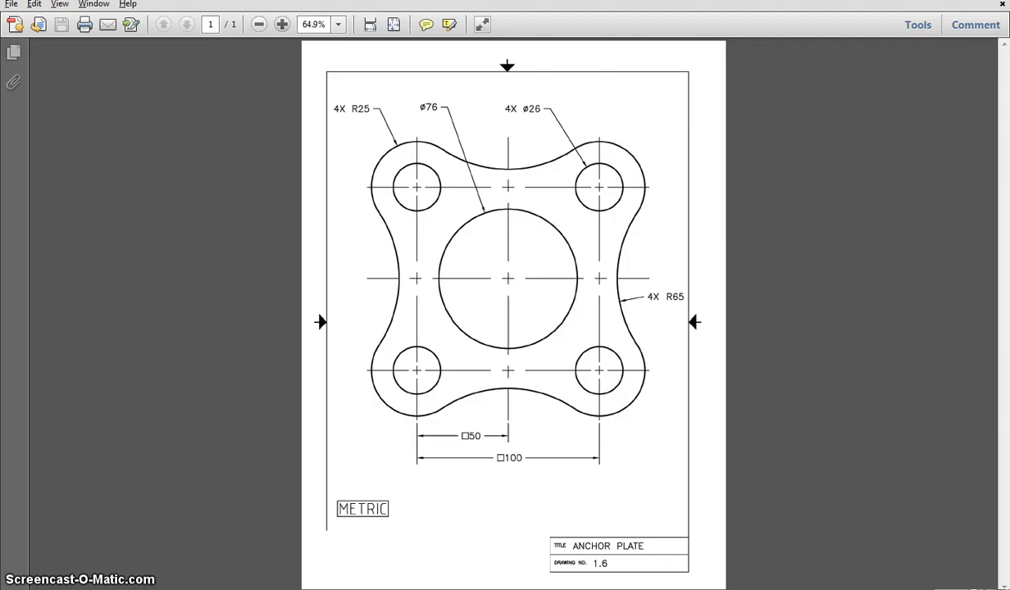
click(571, 588)
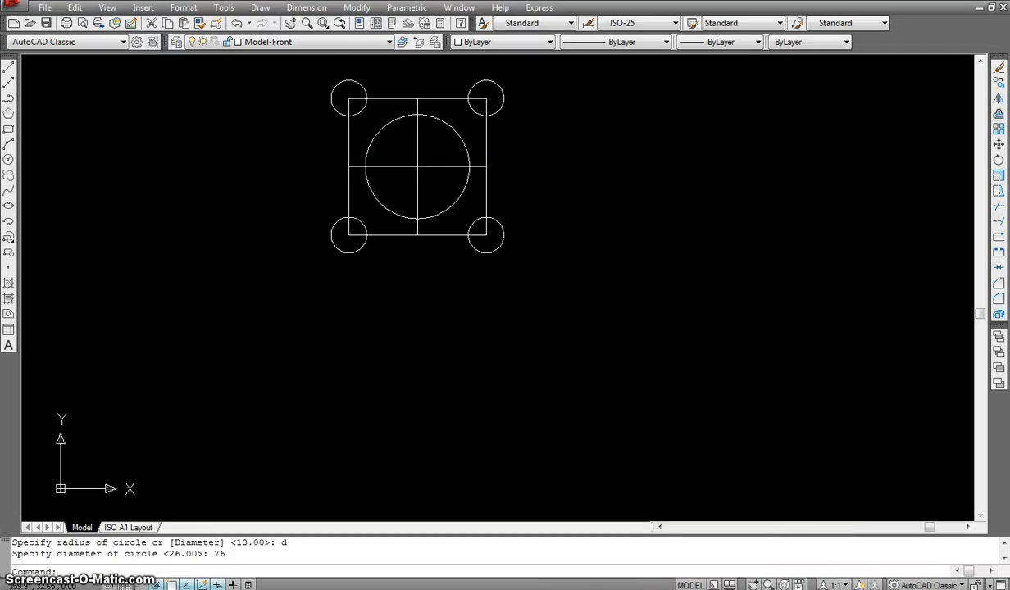
click(571, 588)
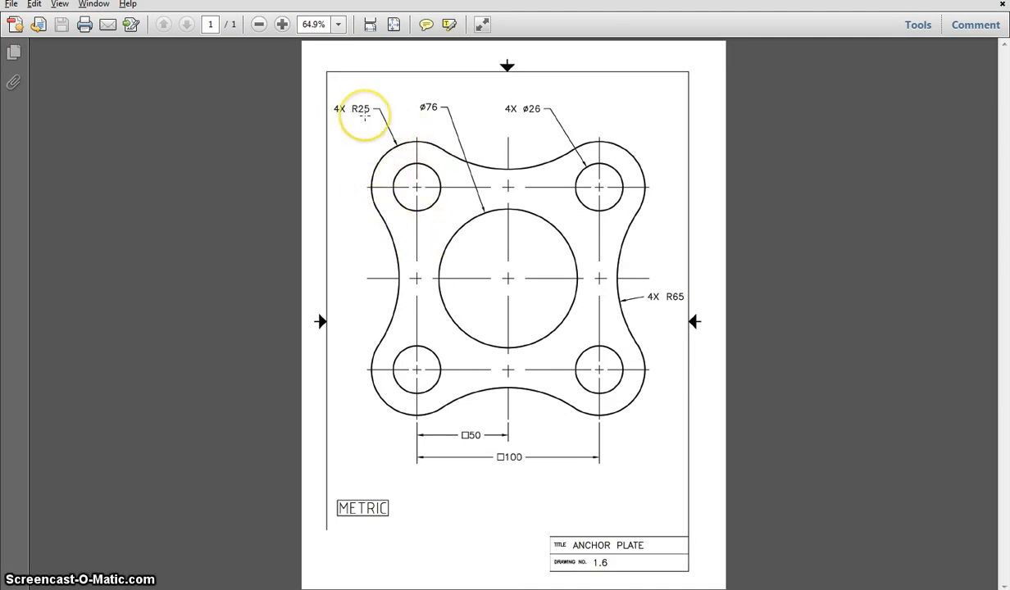
key(alt+Tab)
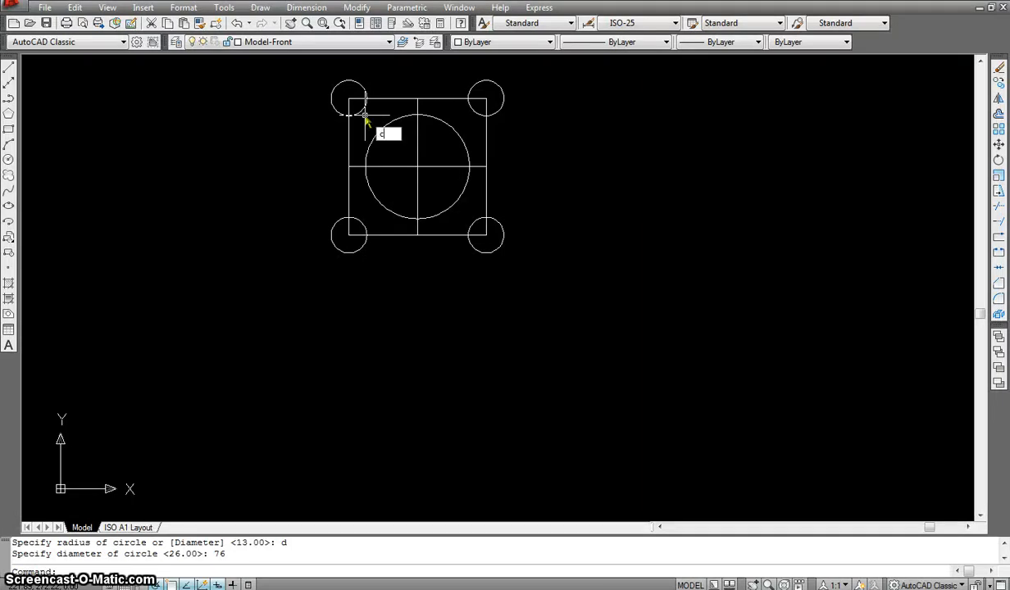
key(Return)
click(349, 98)
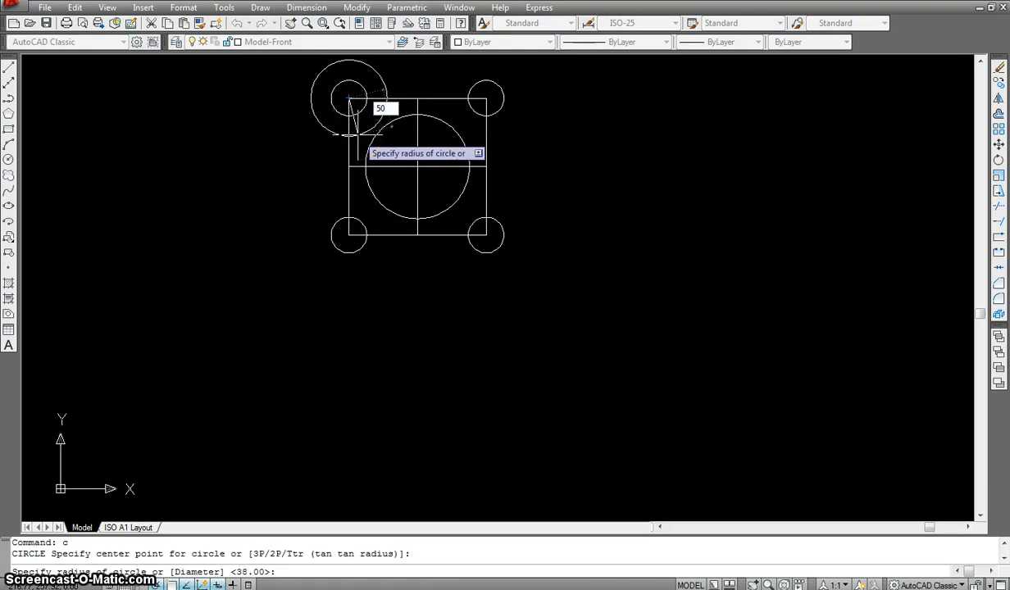
key(Return)
- Recheck the corner radius in the anchor plate PDF, and back in AutoCAD erase the radius 50 circle around the upper-left corner
click(504, 589)
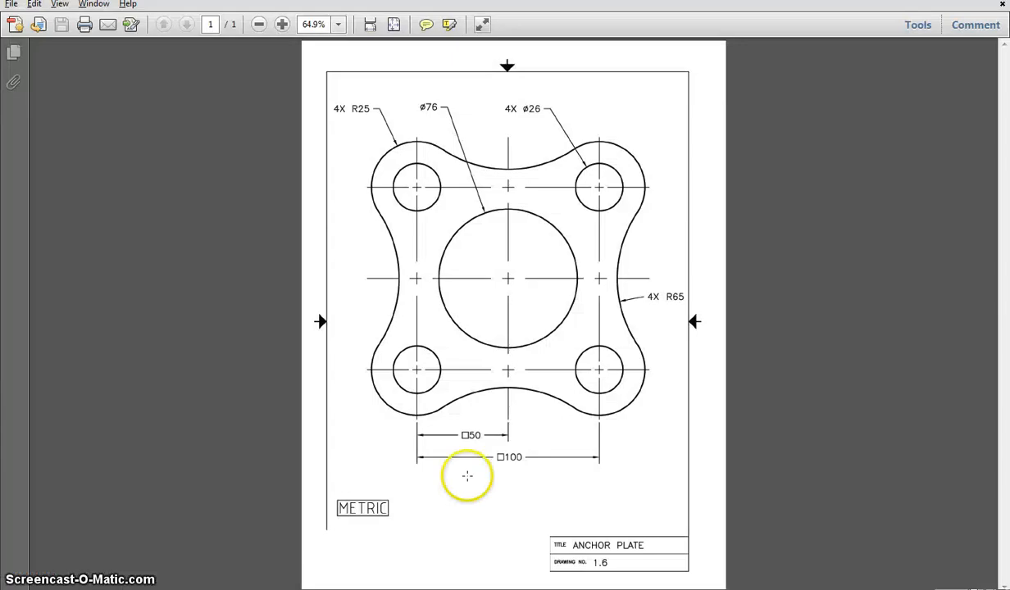
mouse_move(504, 589)
click(504, 553)
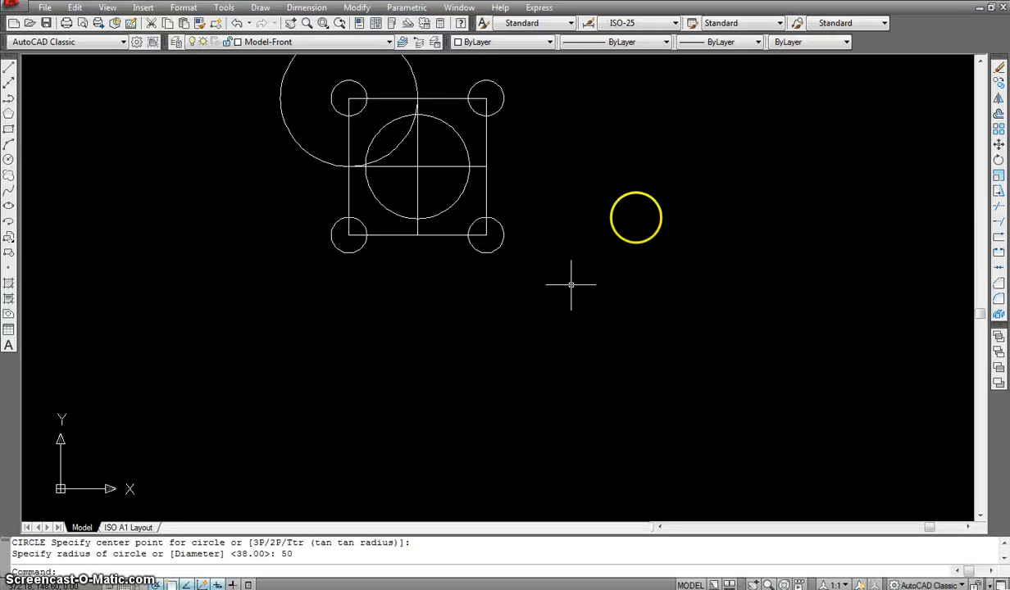
scroll(637, 248, down, 2)
scroll(600, 255, up, 3)
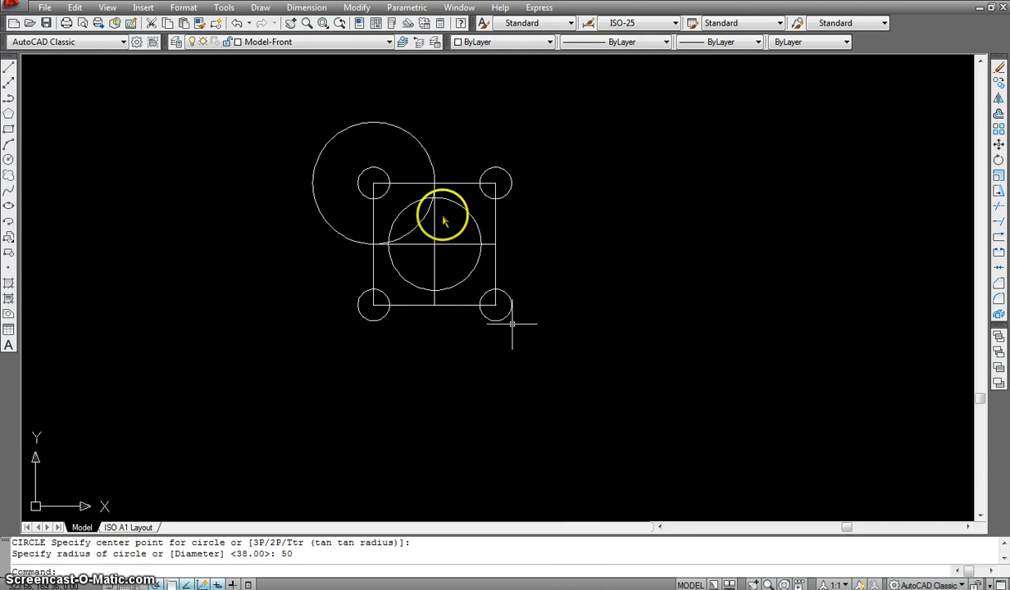
text(e)
key(Return)
click(388, 121)
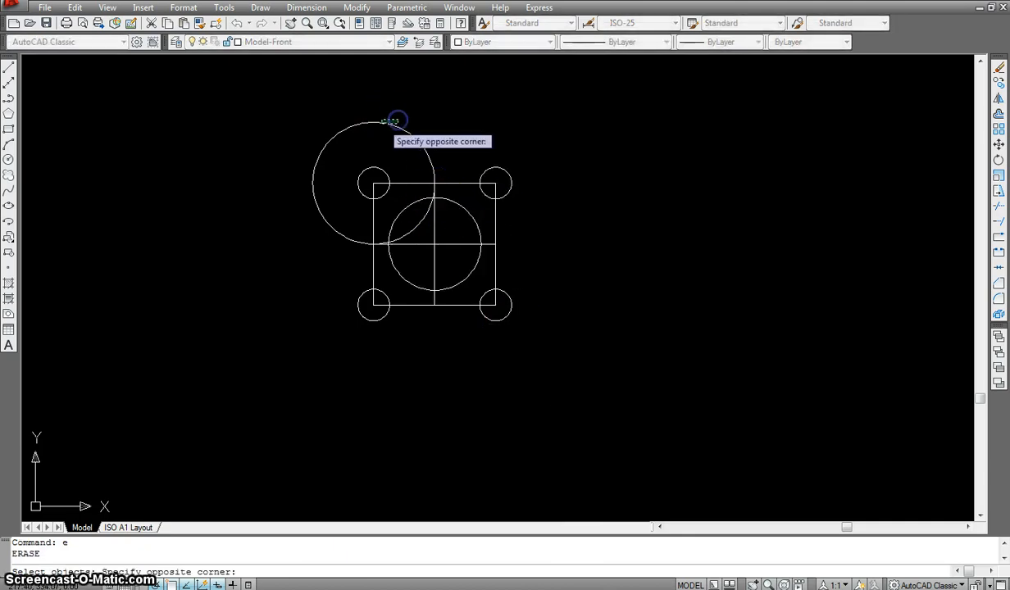
click(374, 131)
key(Return)
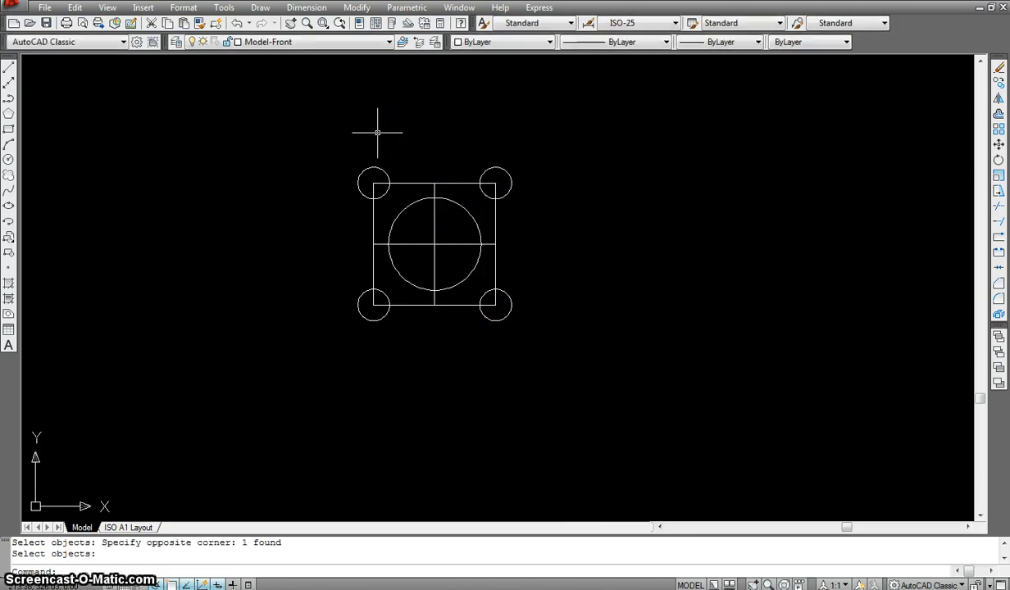
- Recheck the corner radius in the anchor plate PDF, and back in AutoCAD draw a circle of diameter 50 centred on the grid's upper-left corner
mouse_move(503, 584)
click(502, 557)
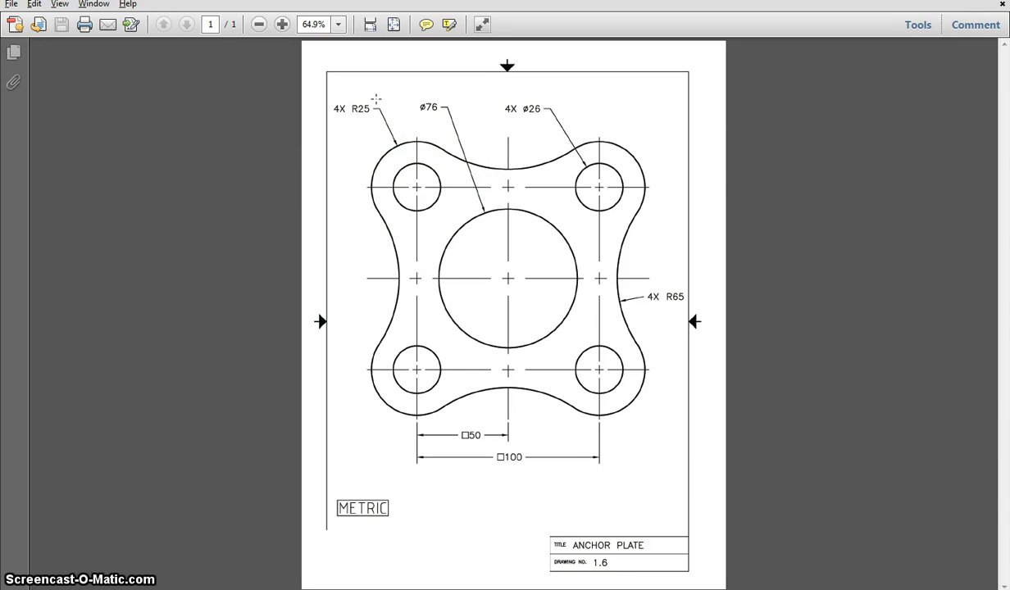
key(alt+Tab)
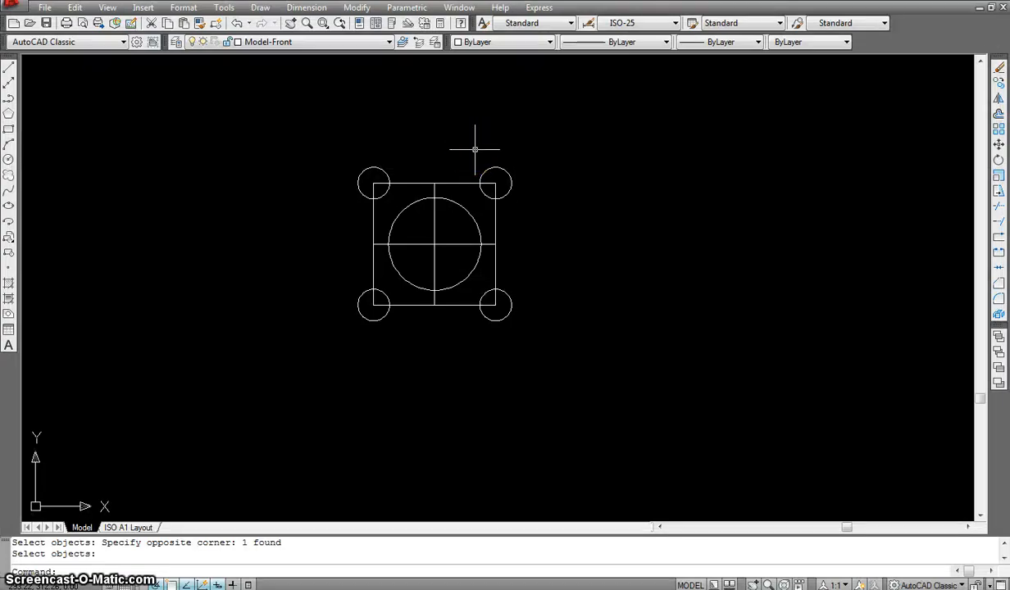
key(Return)
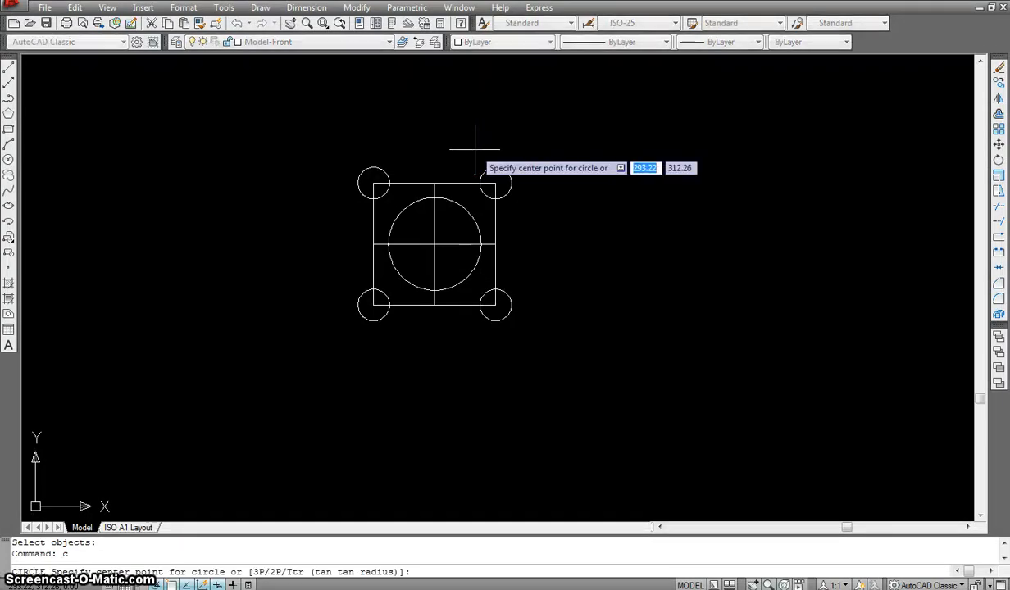
click(373, 183)
text(d)
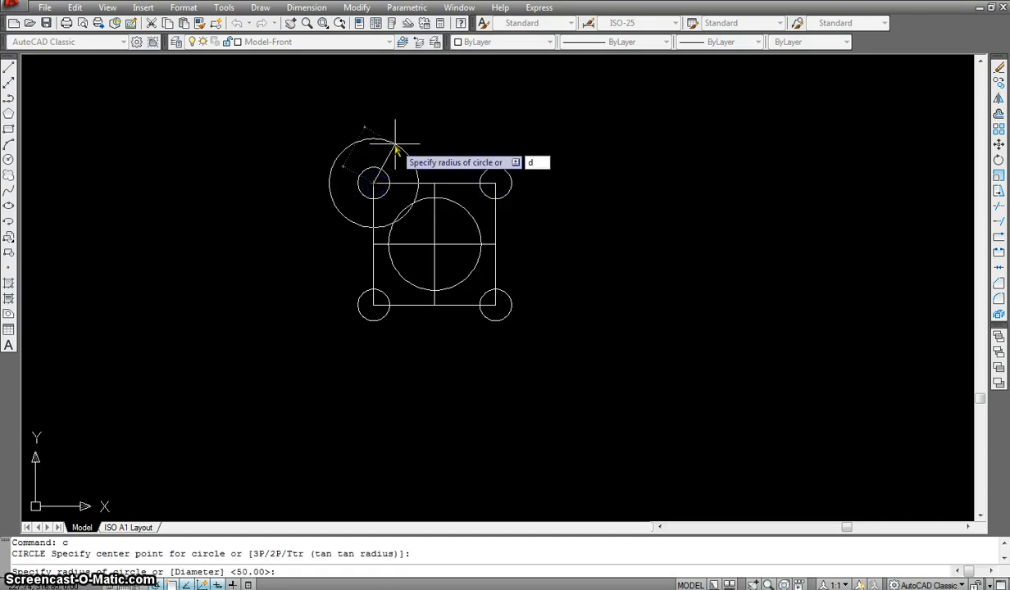
key(Return)
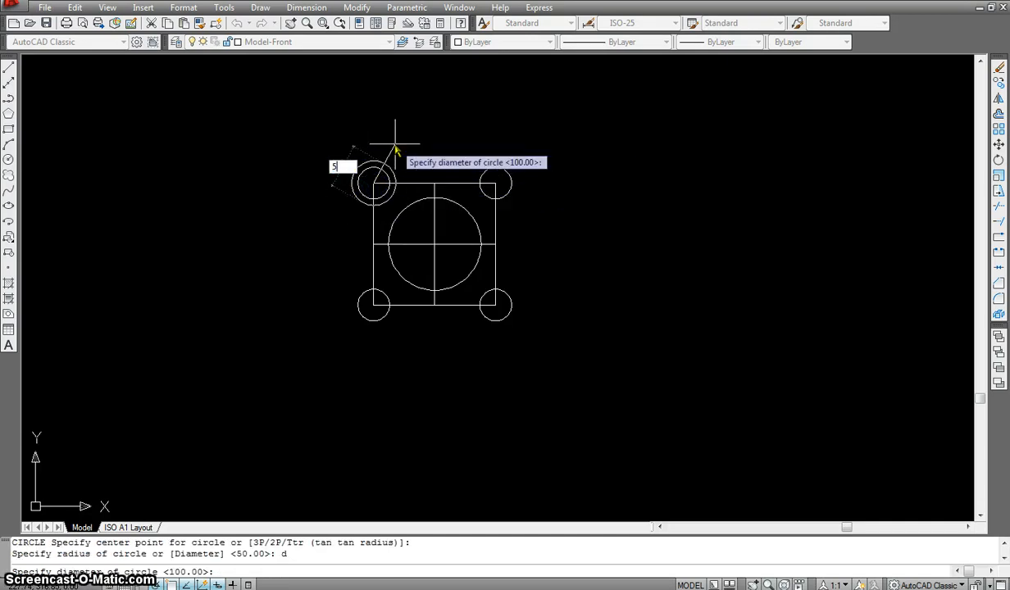
text(50)
key(Return)
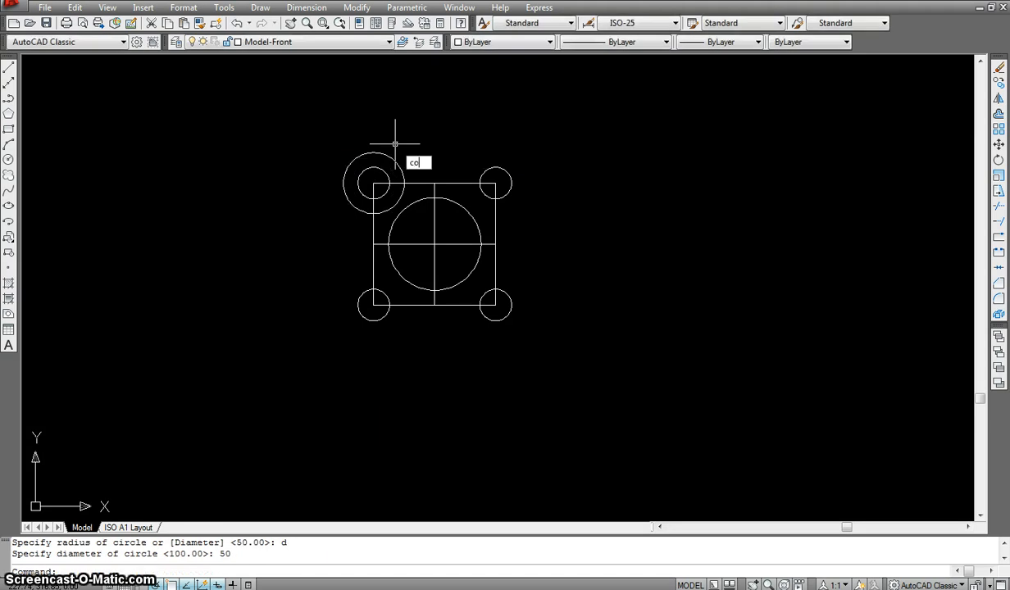
- Copy the diameter 50 circle from its centre to the other three corners of the grid
text(co)
key(Return)
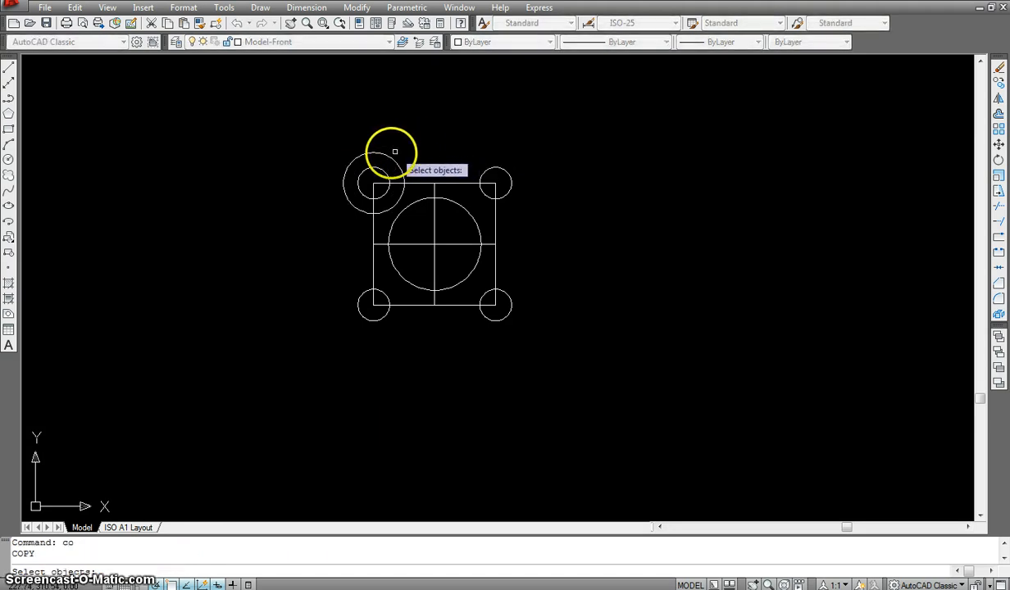
click(391, 157)
key(Return)
click(374, 180)
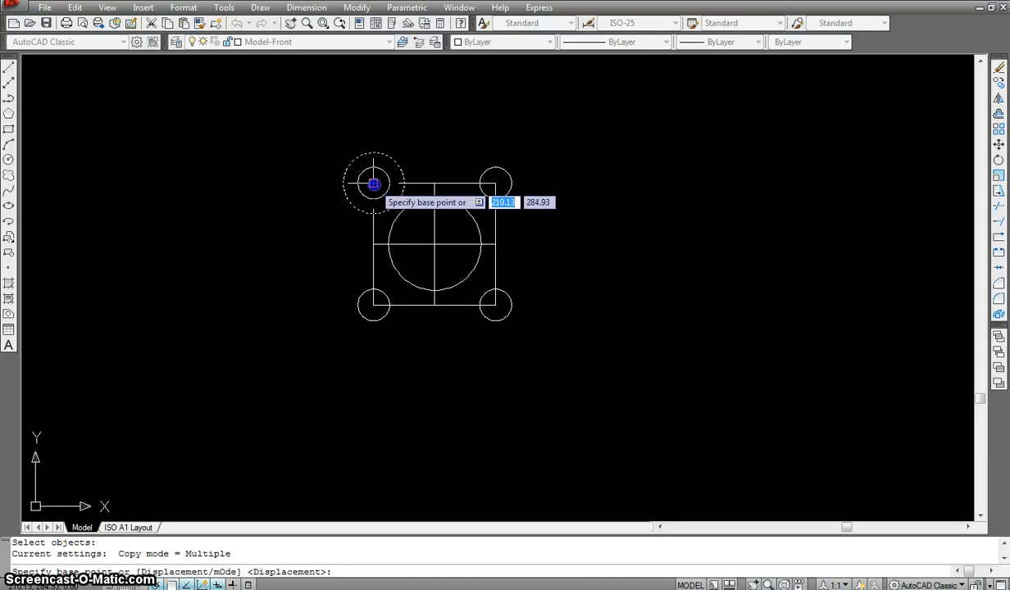
click(495, 182)
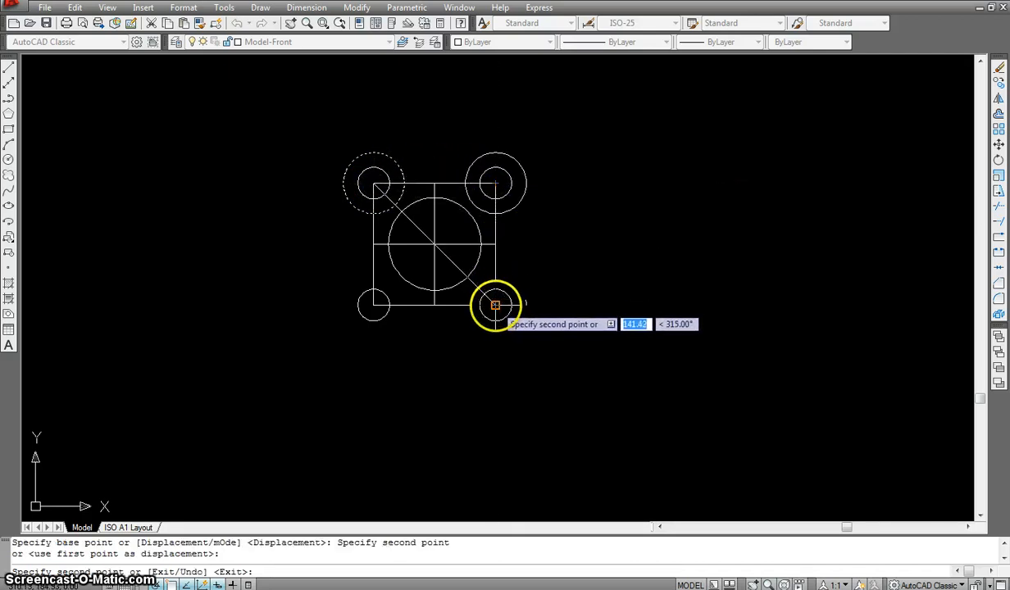
click(495, 305)
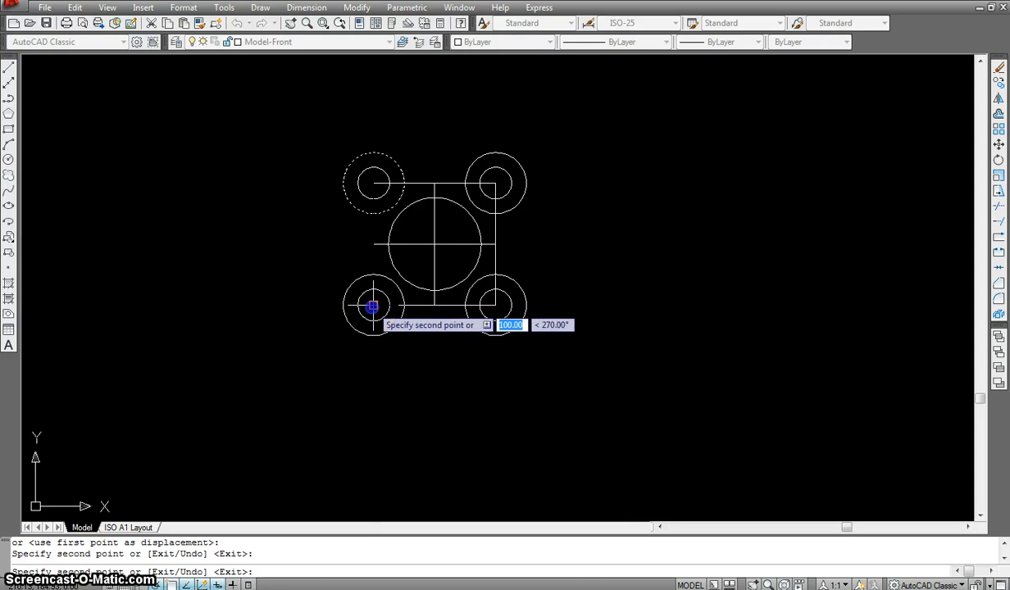
click(373, 305)
key(Escape)
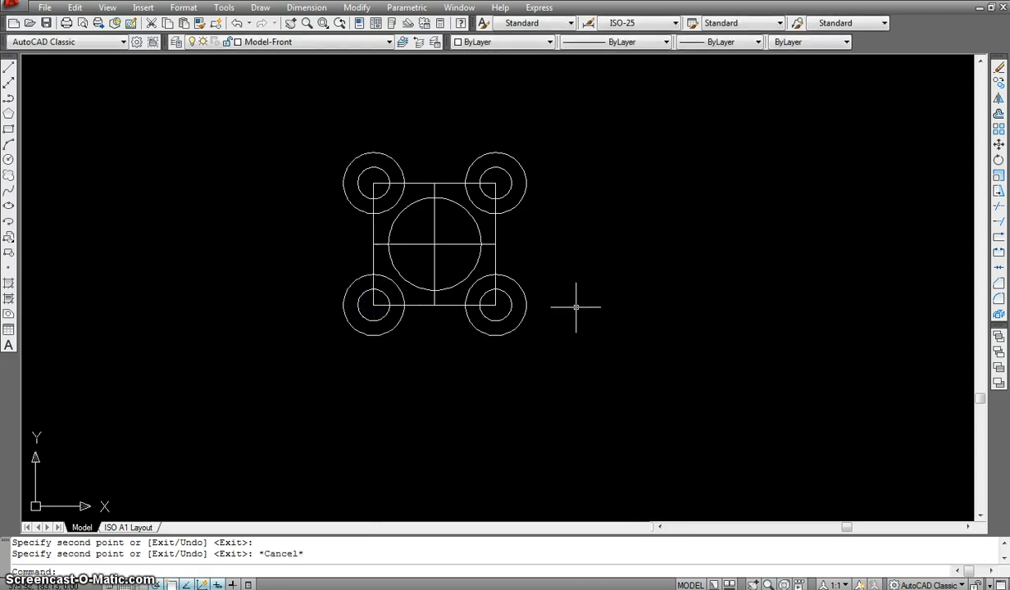
- Consult the anchor plate PDF for the side arc radius, and back in AutoCAD fillet the two right-hand outer circles with radius 65
click(485, 589)
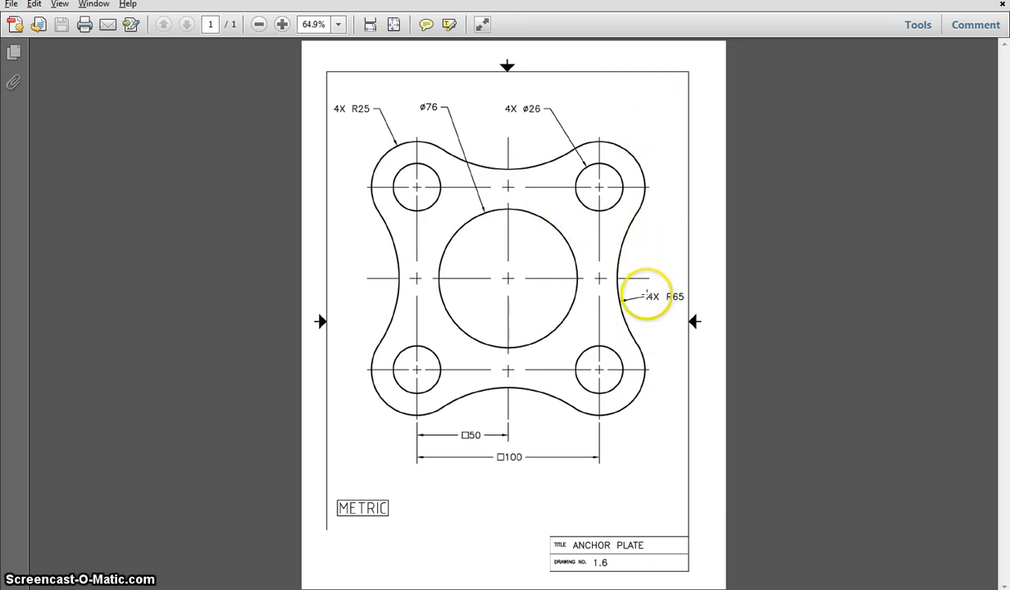
key(alt+Tab)
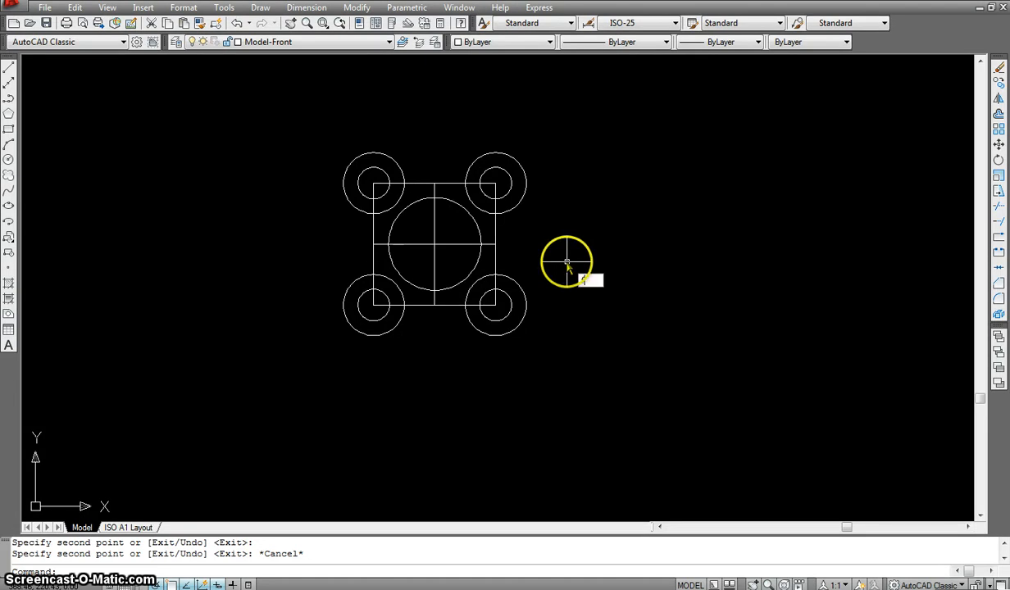
text(f)
key(Return)
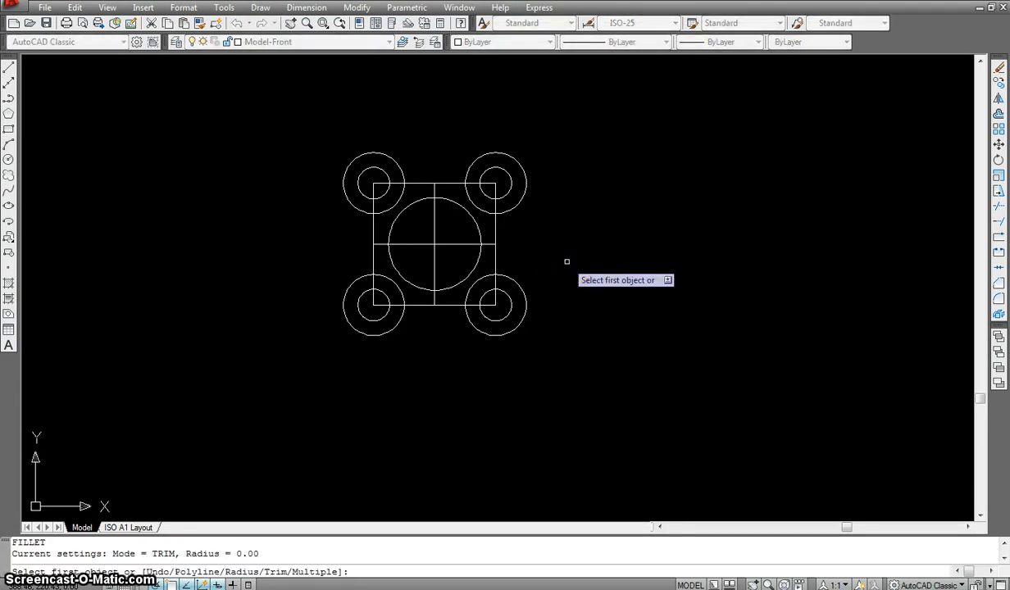
click(486, 533)
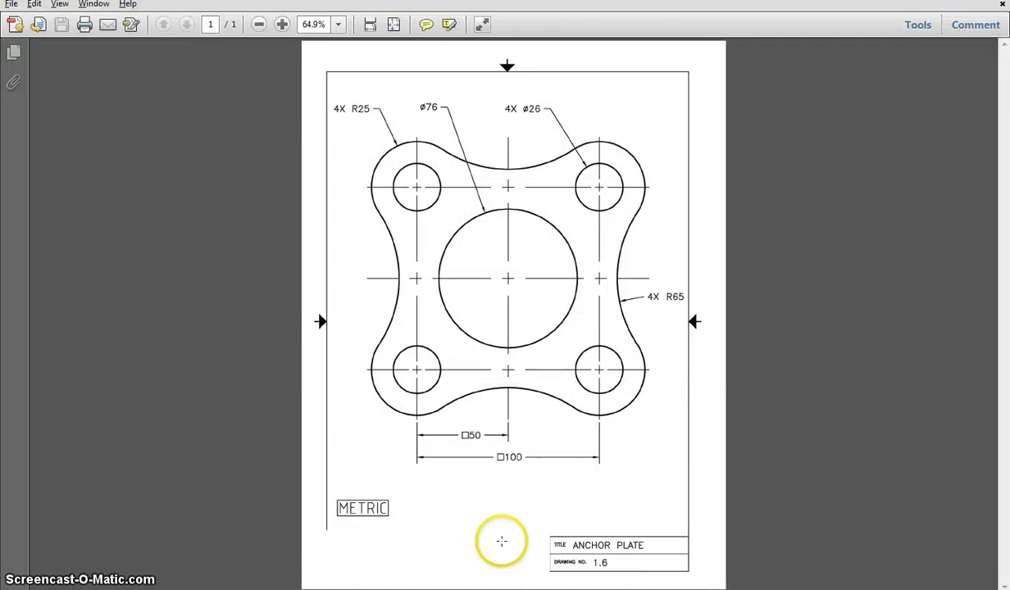
click(496, 545)
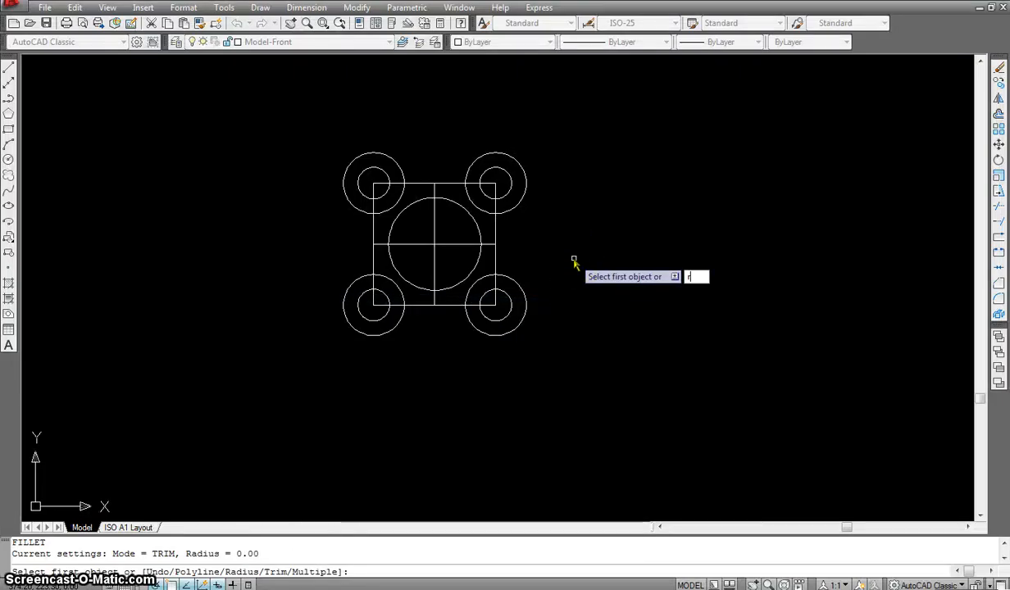
key(Return)
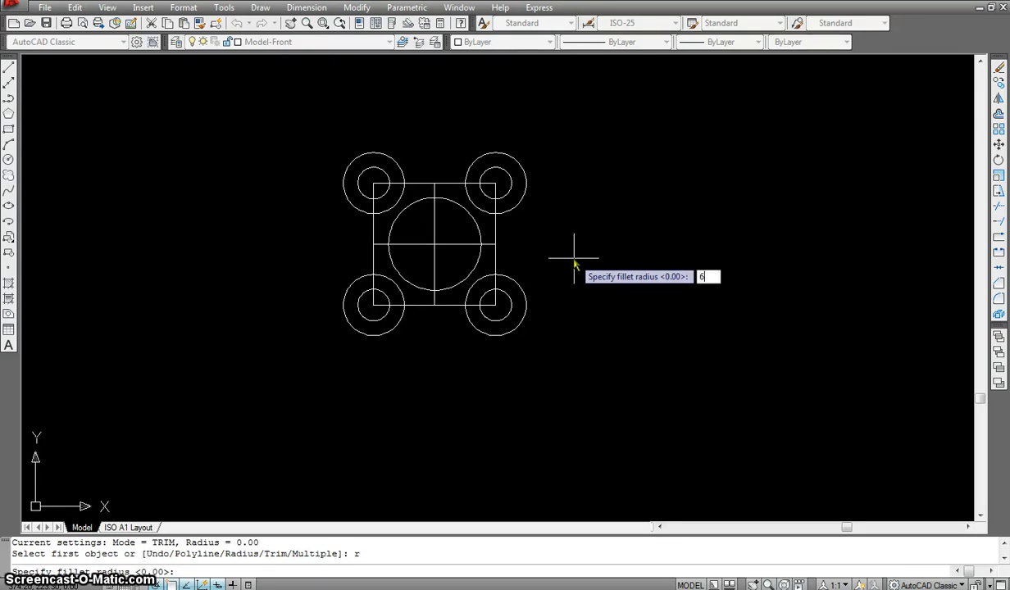
key(Return)
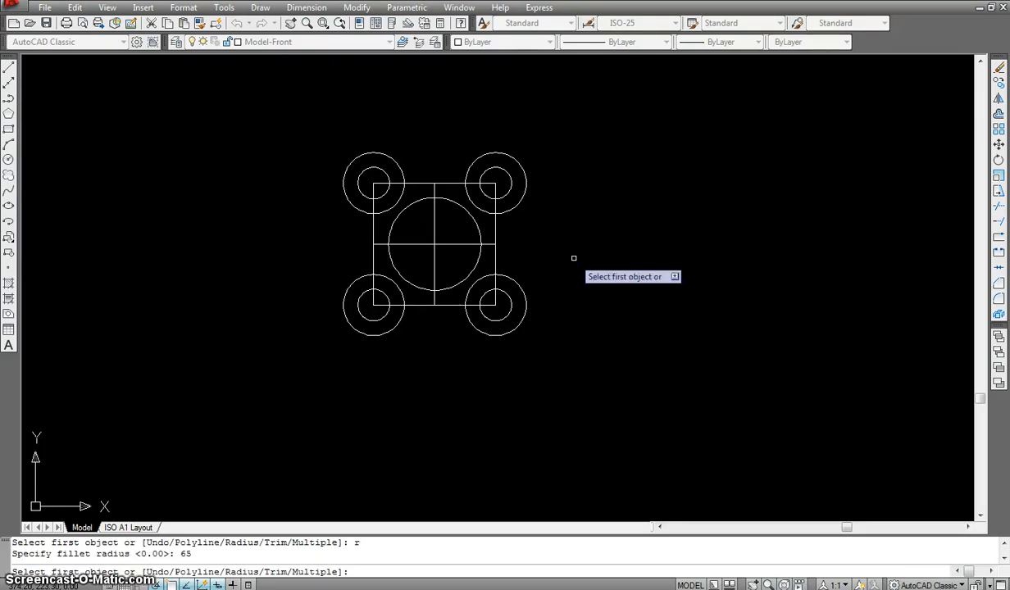
click(497, 277)
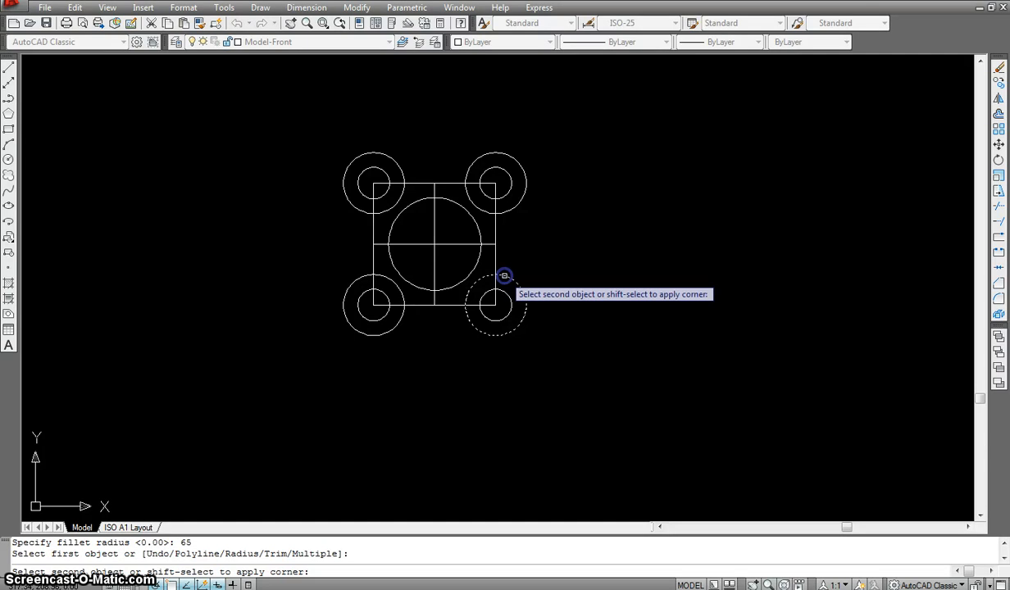
click(501, 213)
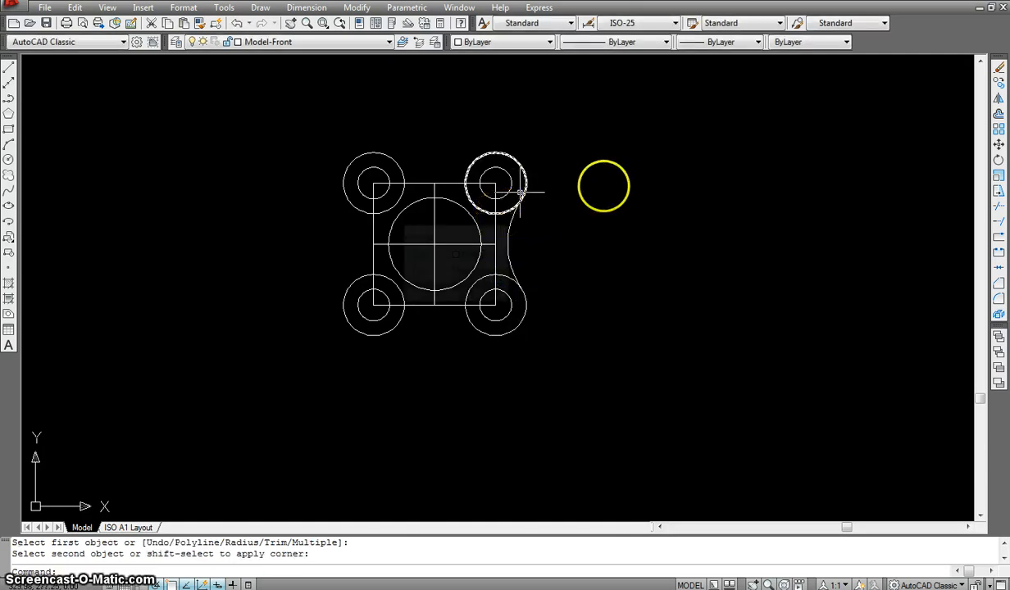
- Fillet the two upper outer circles with the same radius of 65
key(Return)
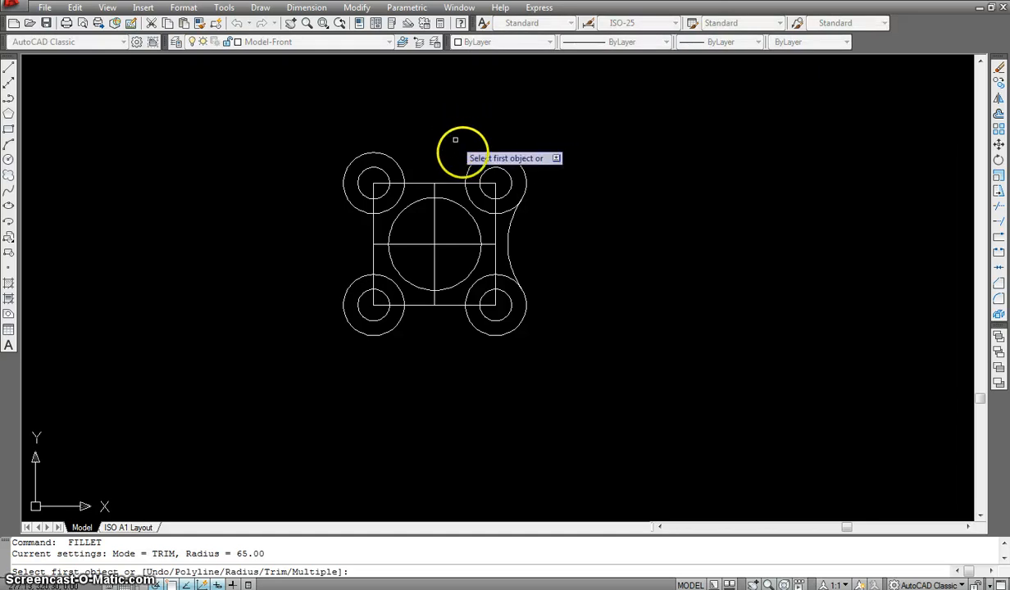
click(468, 172)
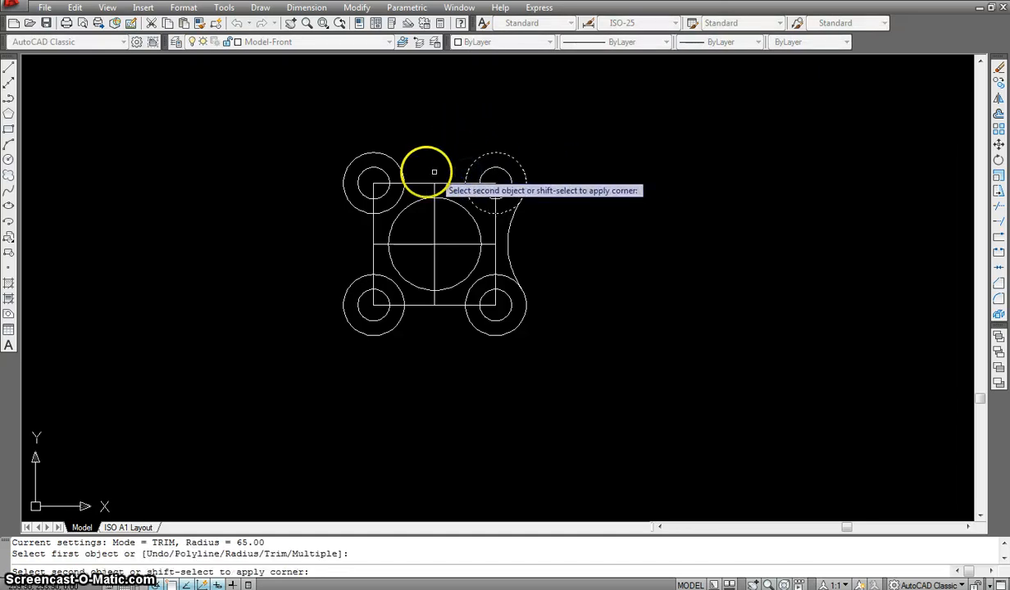
click(404, 175)
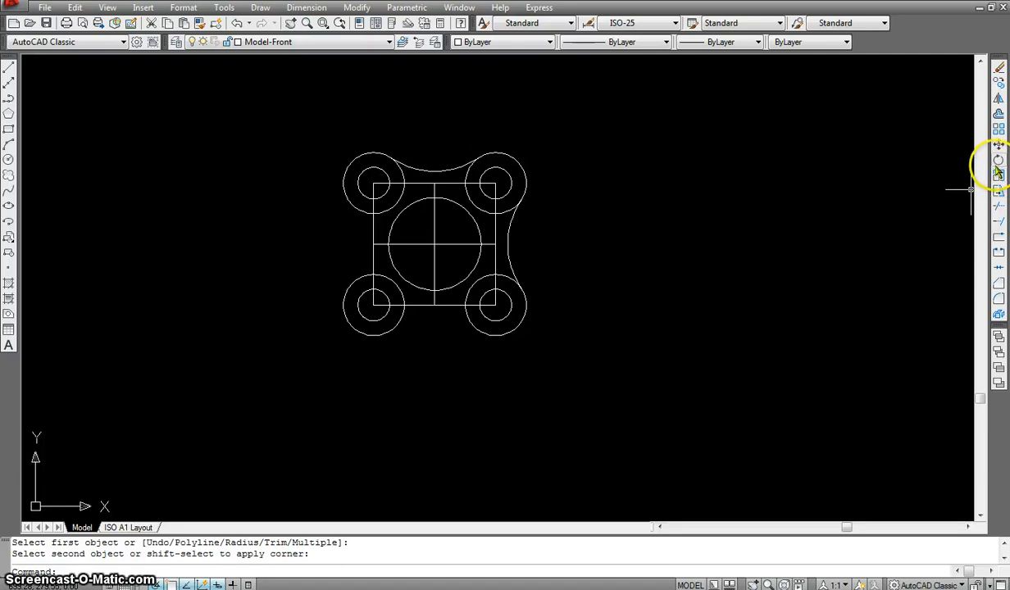
- Fillet the two left-hand outer circles, keeping the fillet radius at 65
click(999, 300)
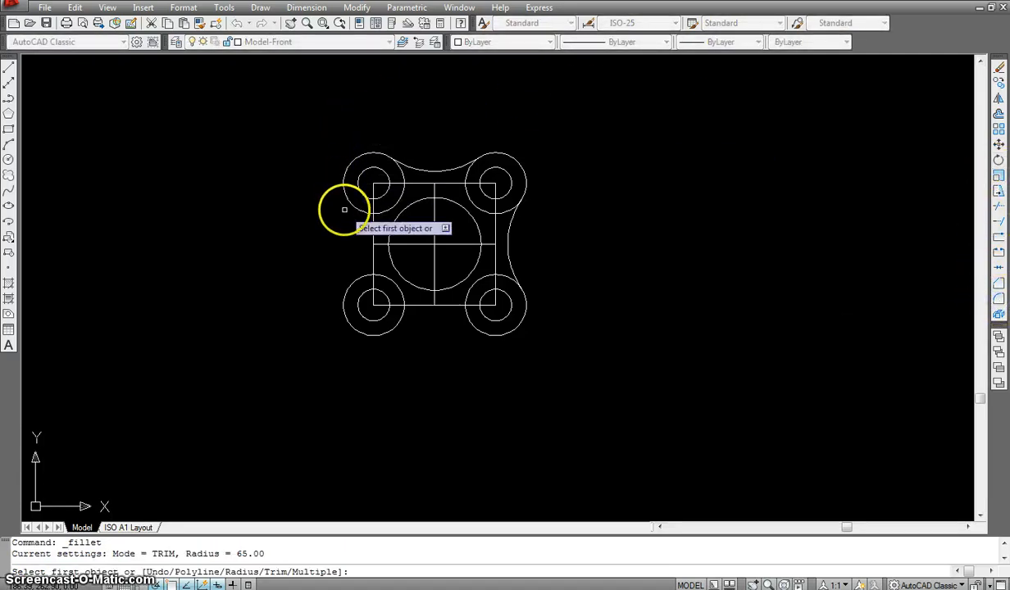
text(r)
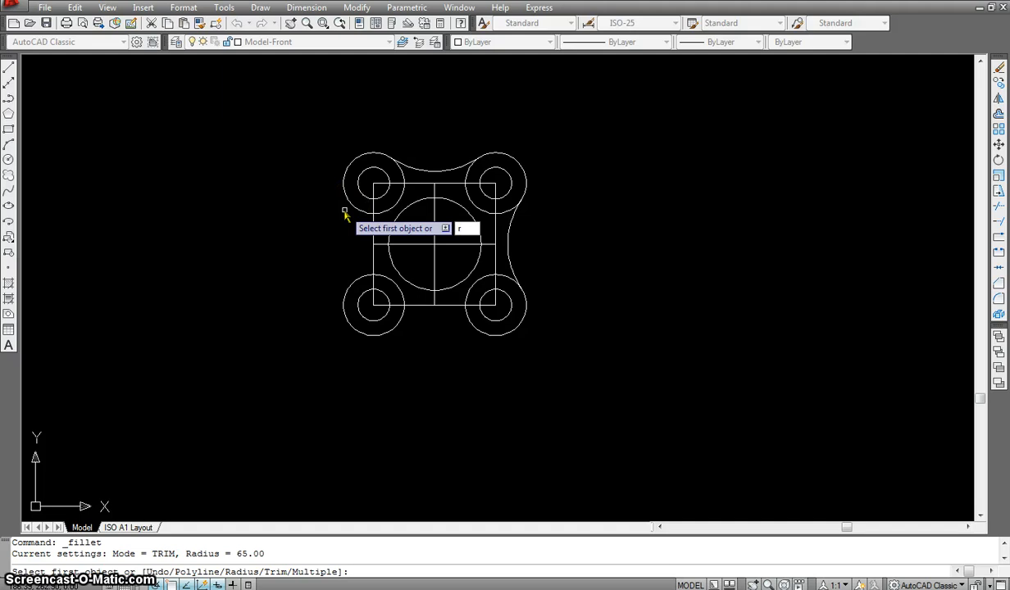
key(Return)
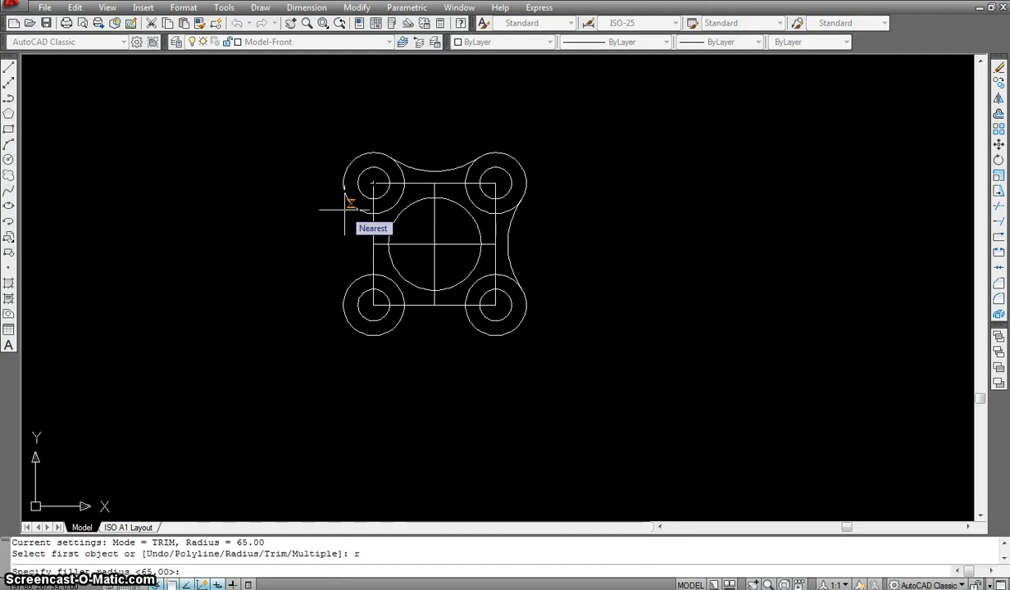
key(Return)
click(356, 212)
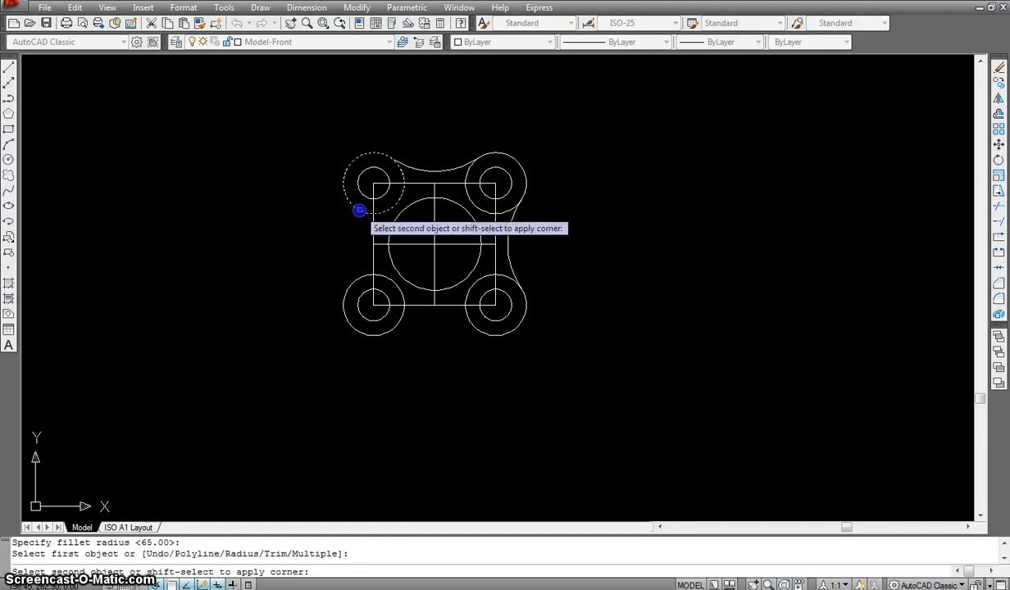
click(364, 277)
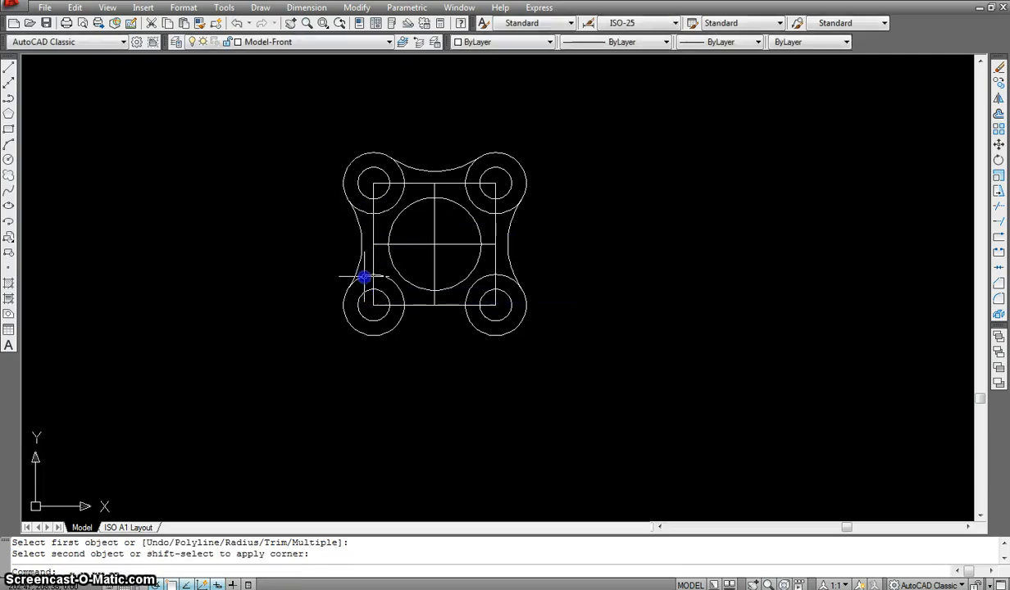
- Join the two lower outer circles with a radius 65 fillet
key(Return)
click(399, 320)
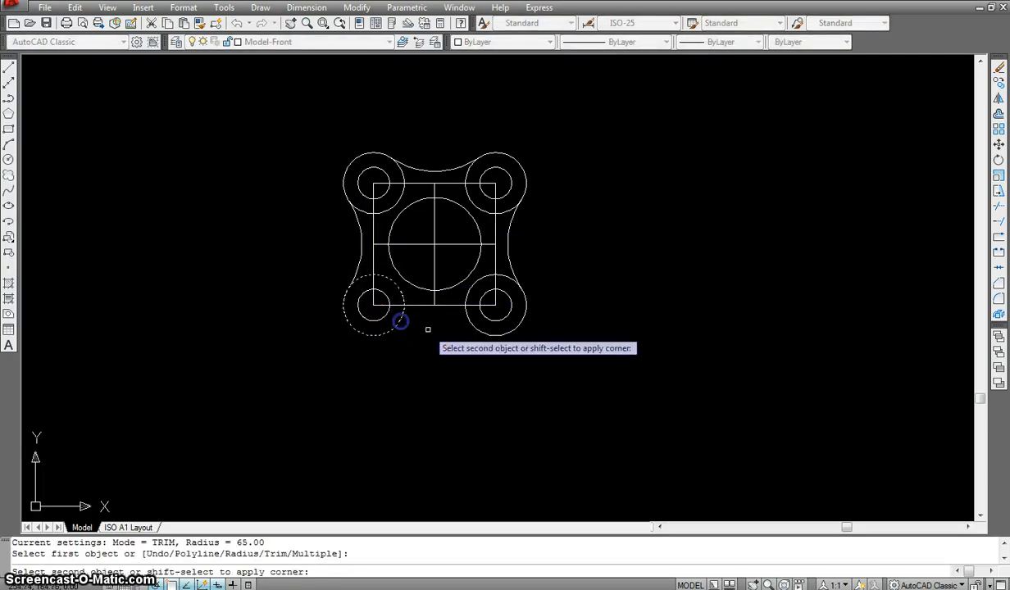
click(480, 332)
key(Escape)
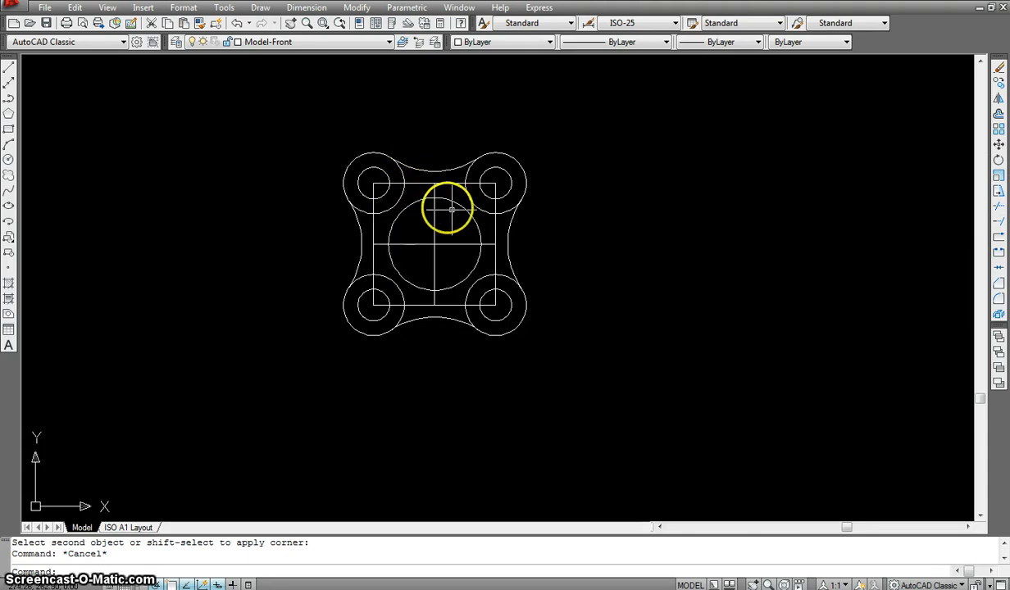
key(Escape)
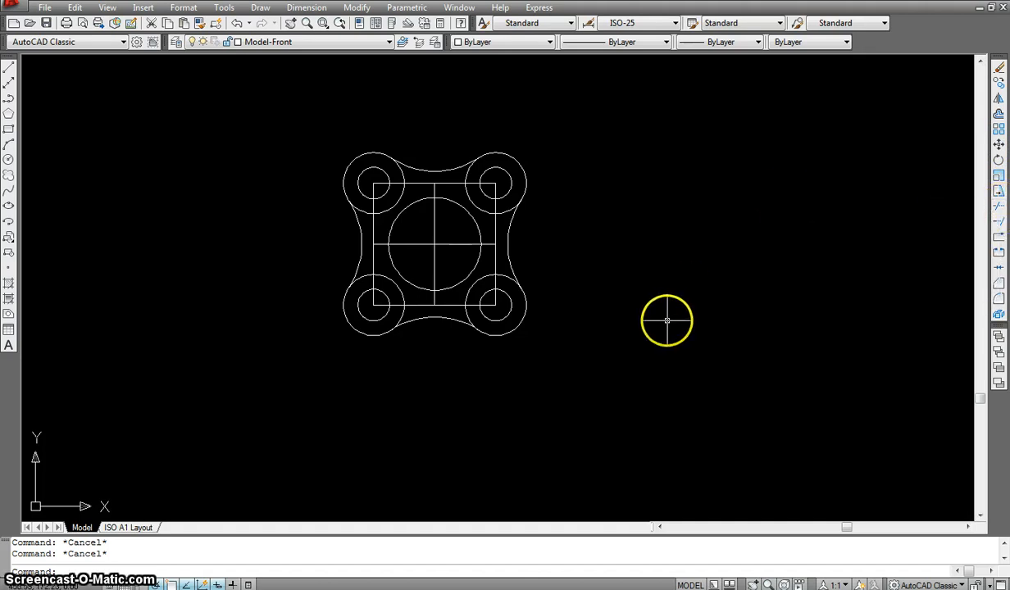
- Trim the four outer corner circles between the fillet arcs and the square's sides, using all objects as cutting edges
text(tr)
key(Return)
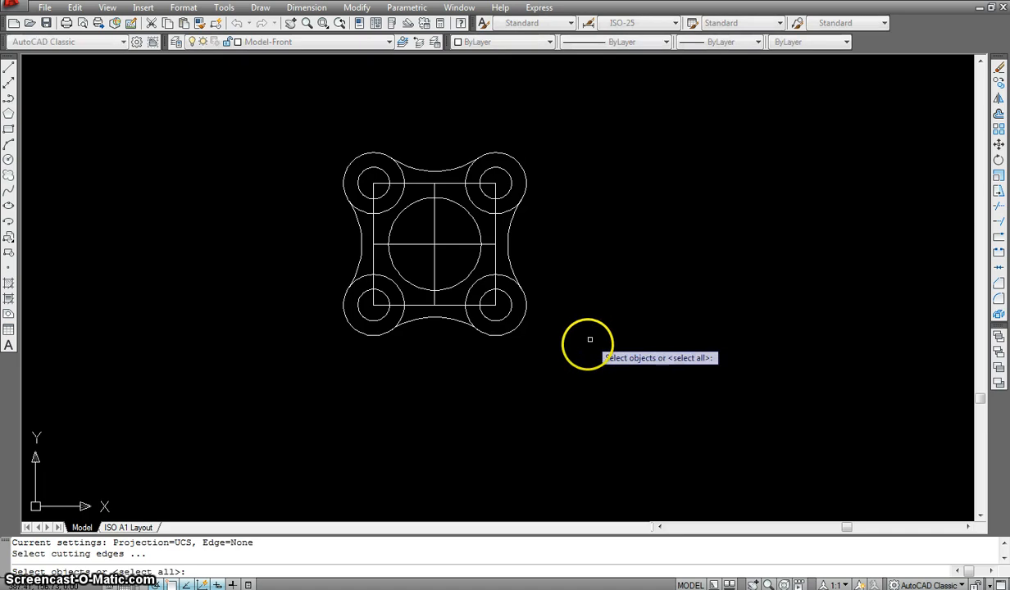
click(590, 474)
click(270, 107)
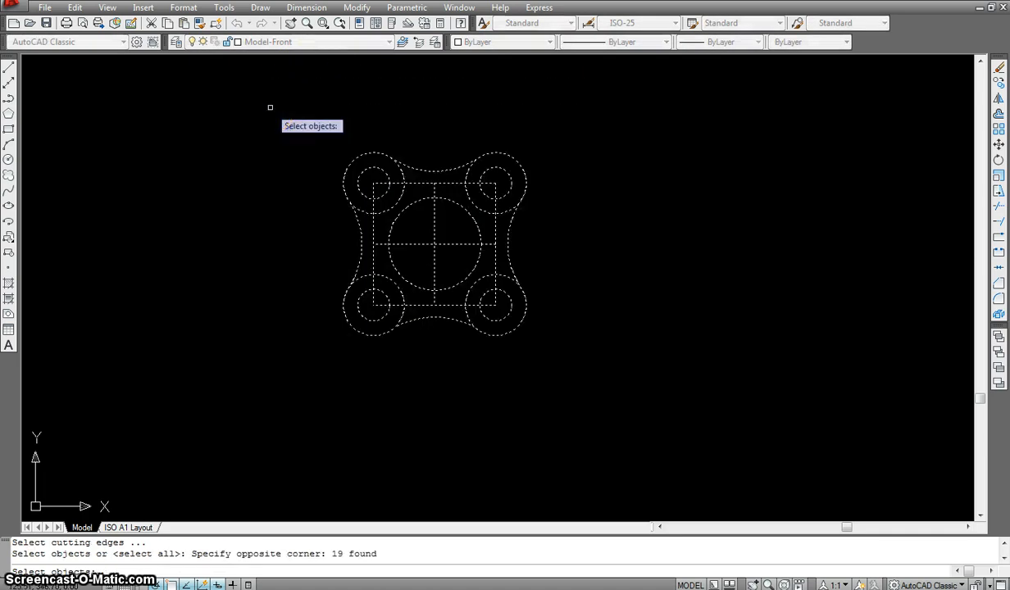
key(Return)
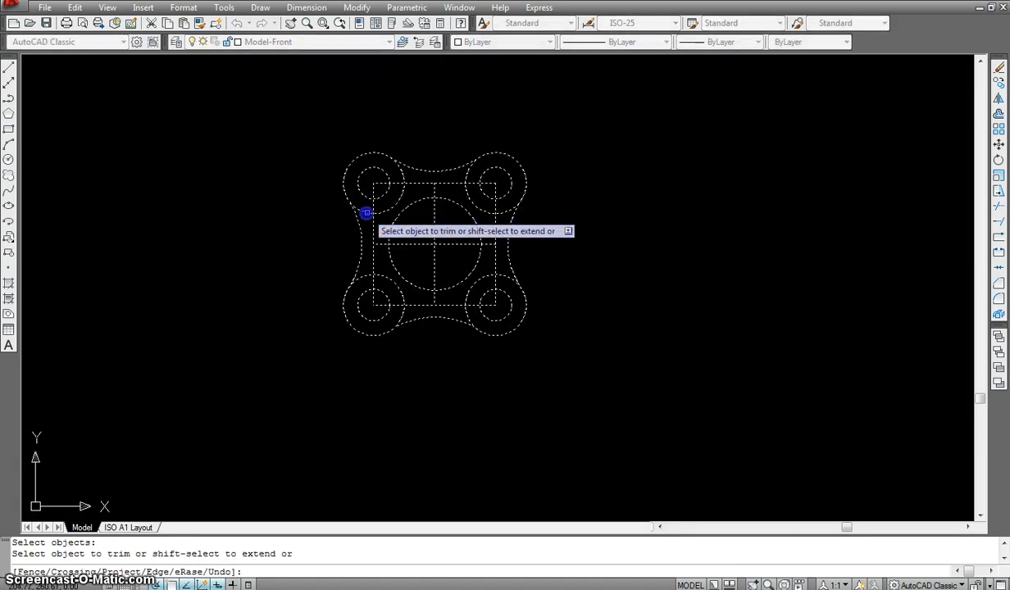
click(401, 174)
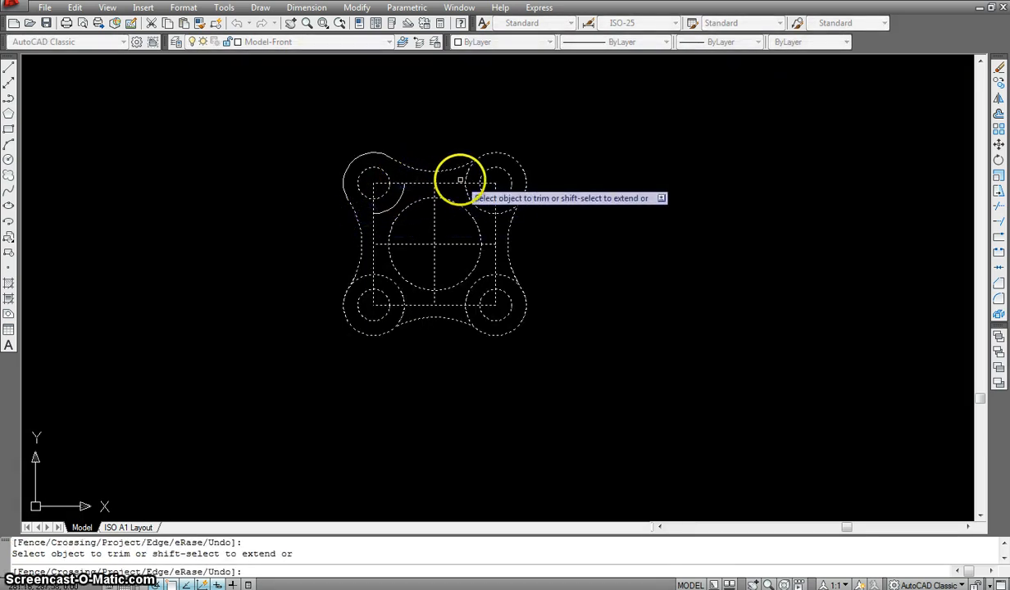
click(502, 213)
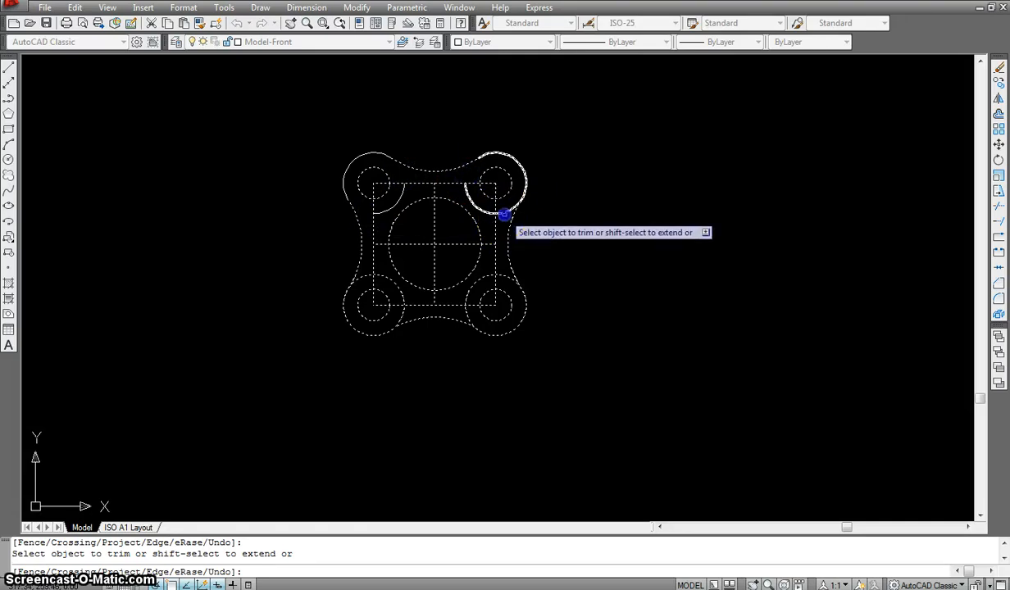
click(502, 276)
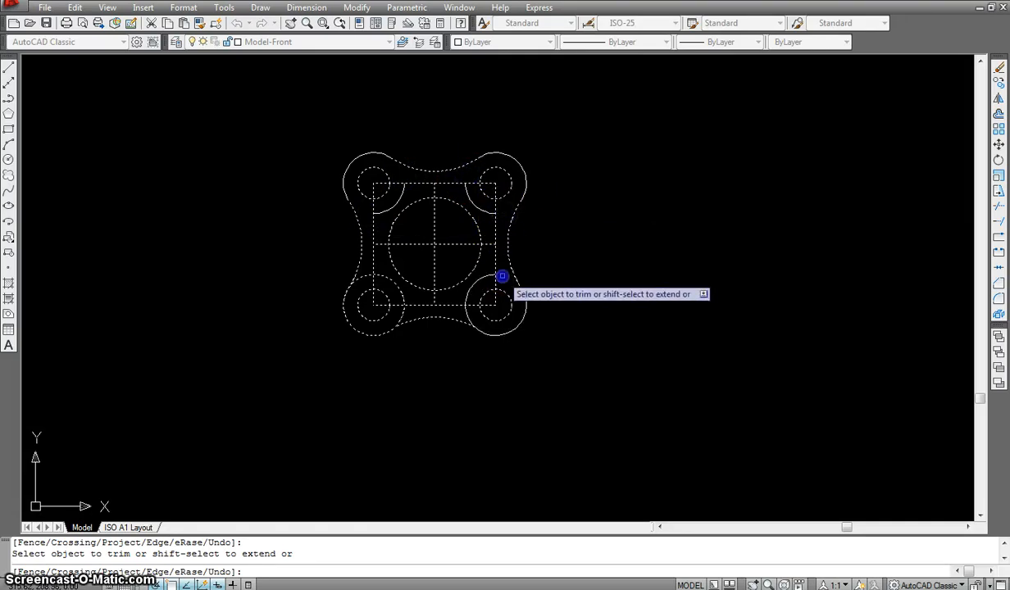
click(462, 311)
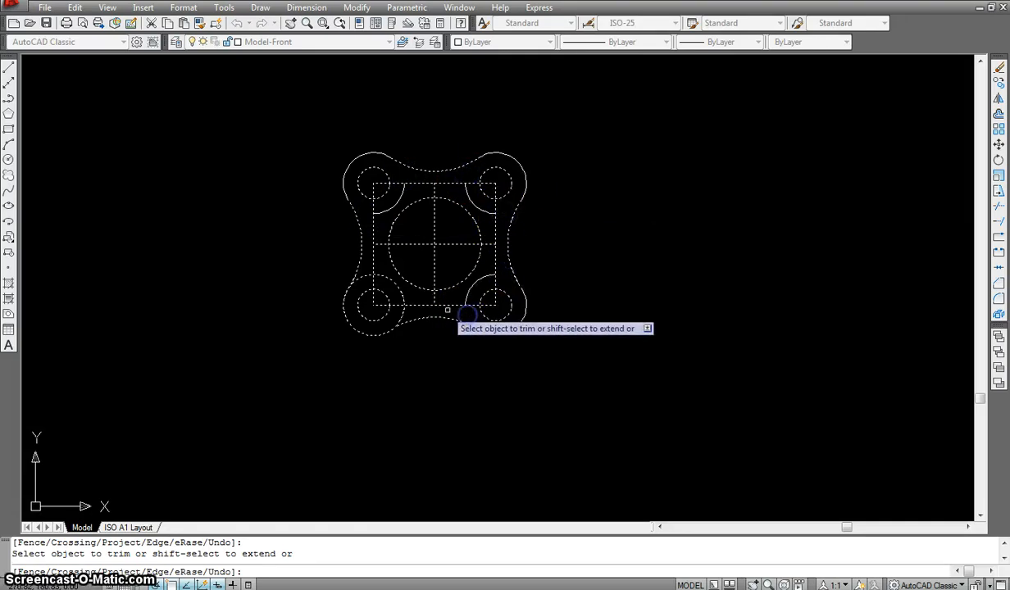
click(403, 314)
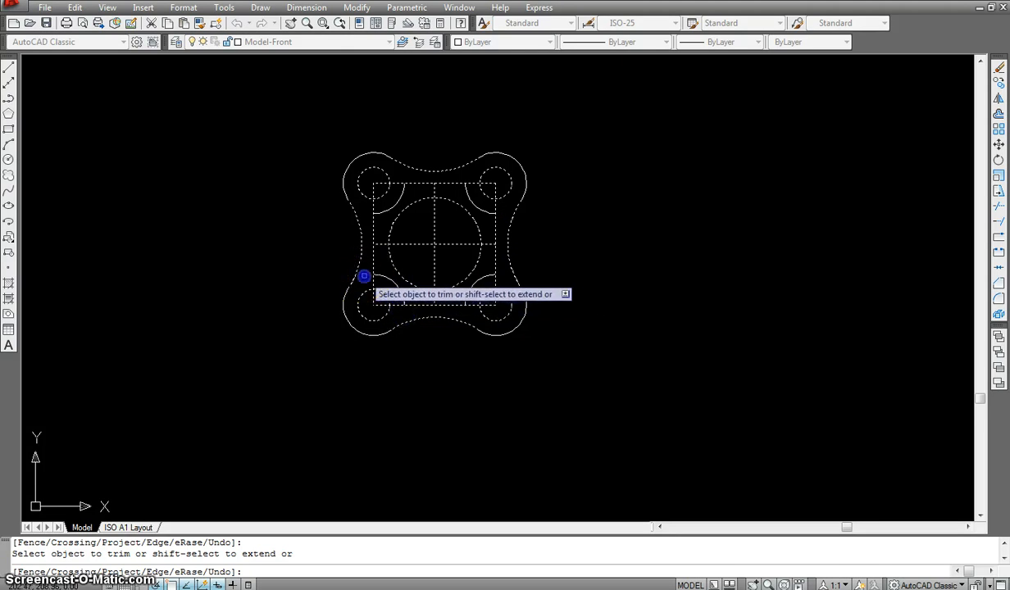
key(Escape)
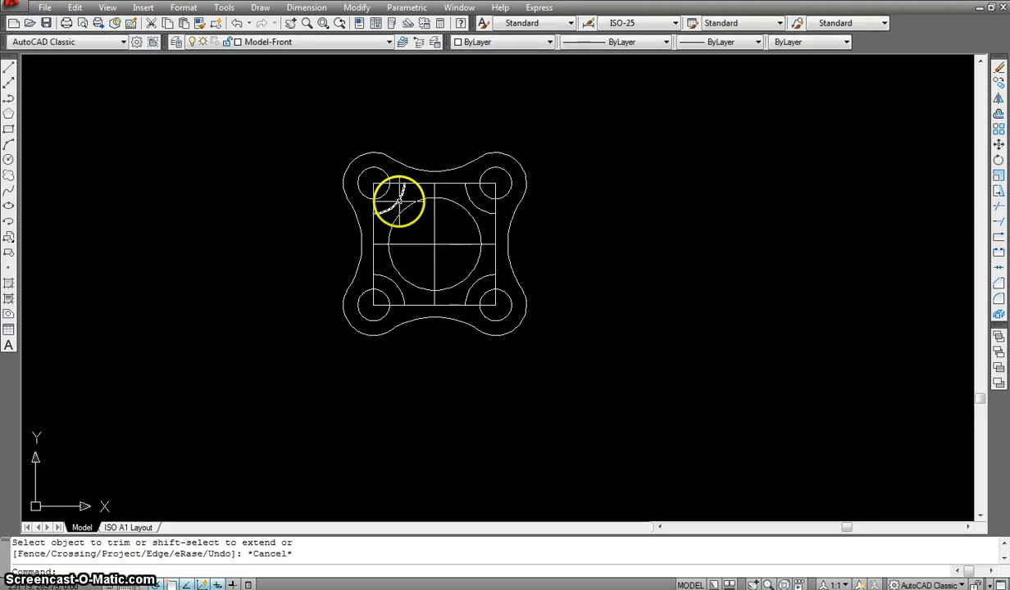
- Delete the four leftover arcs of the outer corner circles inside the square
click(399, 203)
click(463, 199)
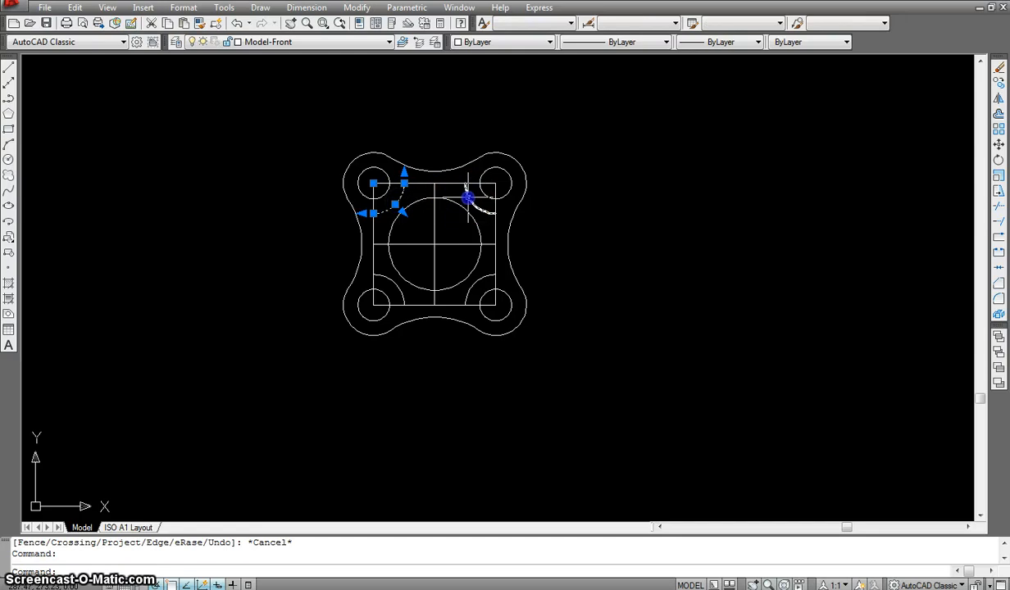
click(474, 285)
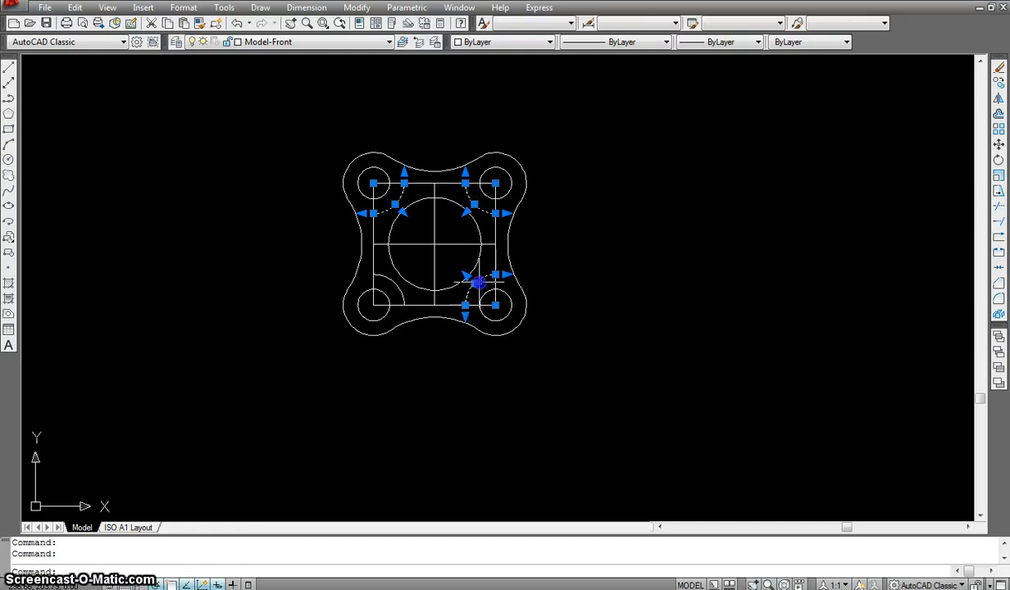
click(395, 282)
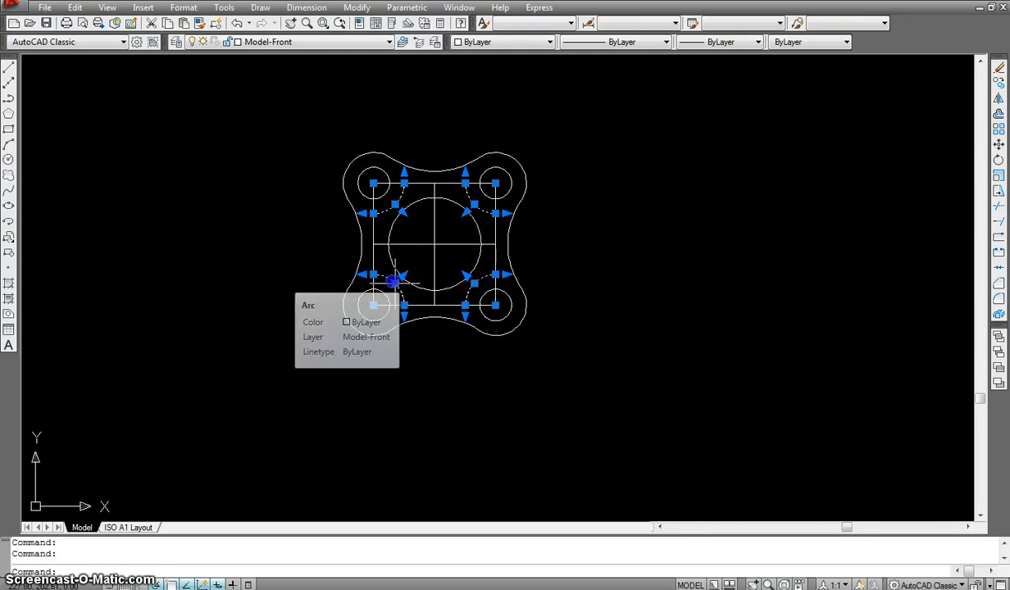
key(Delete)
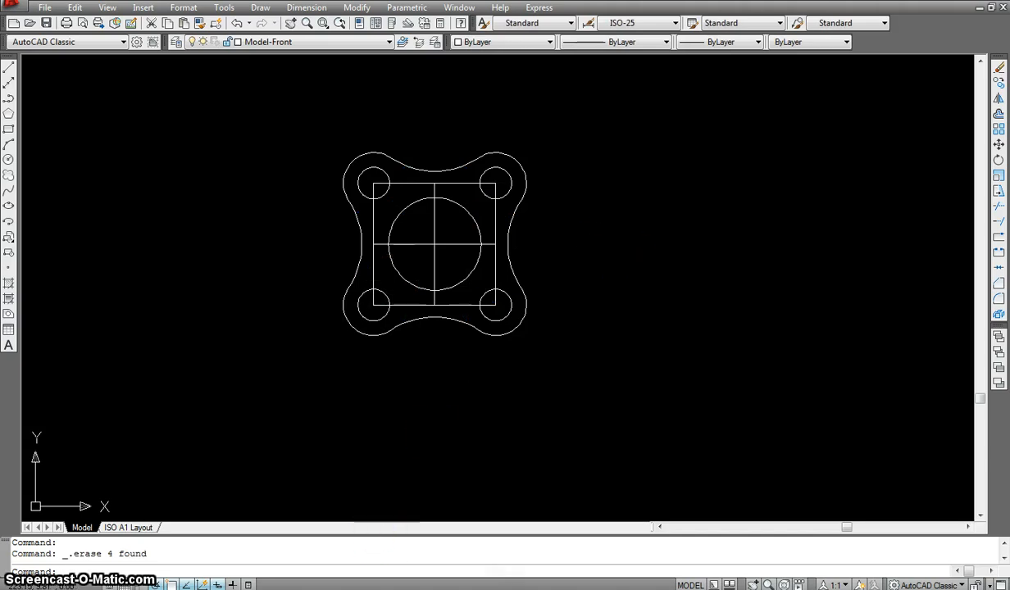
- Switch to the anchor plate PDF to compare the finished outline with it, and return to AutoCAD
key(alt+Tab)
click(512, 589)
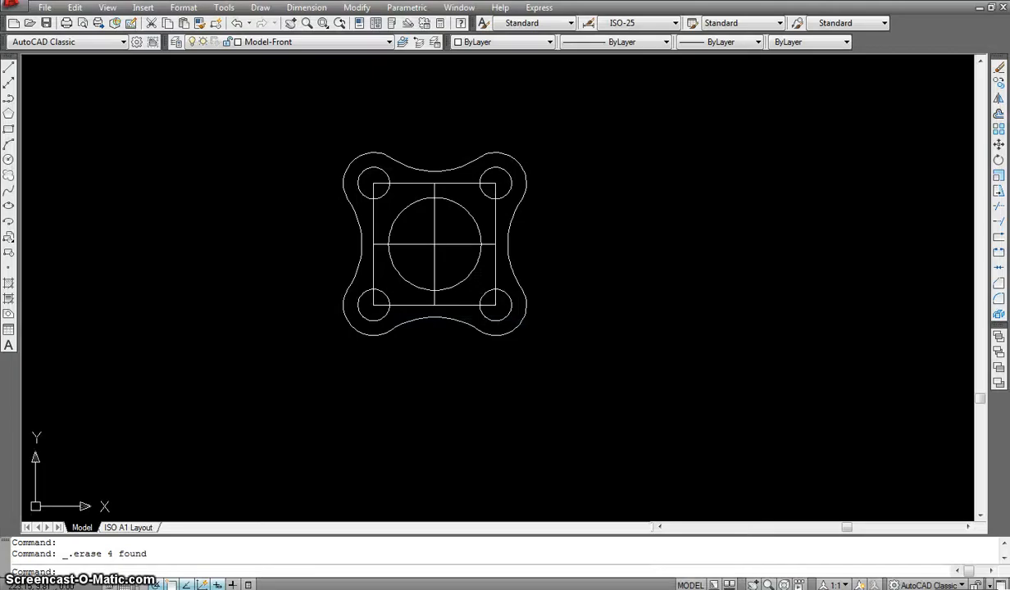
click(512, 589)
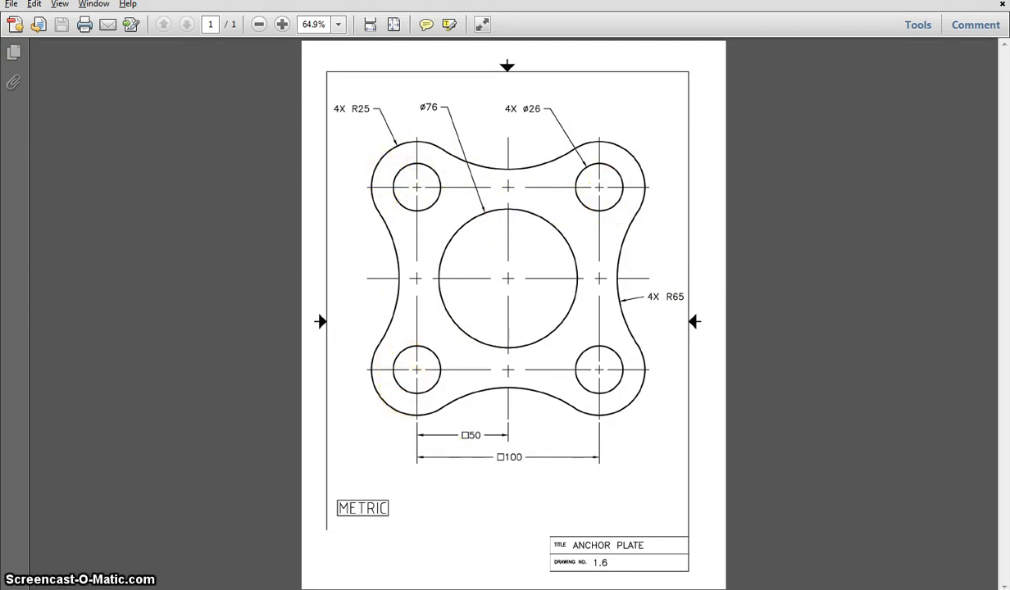
click(620, 588)
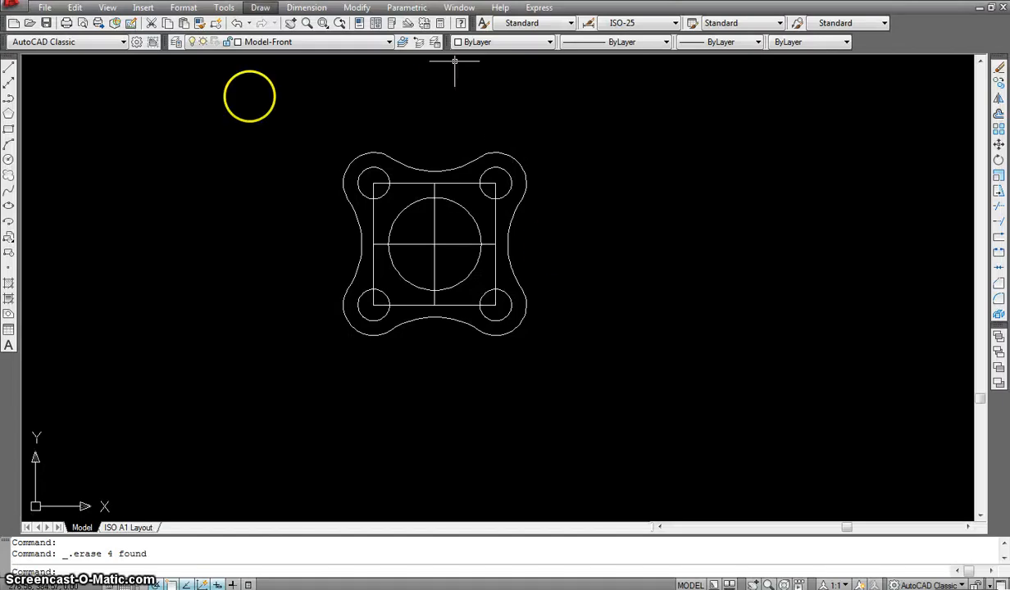
scroll(379, 188, up, 3)
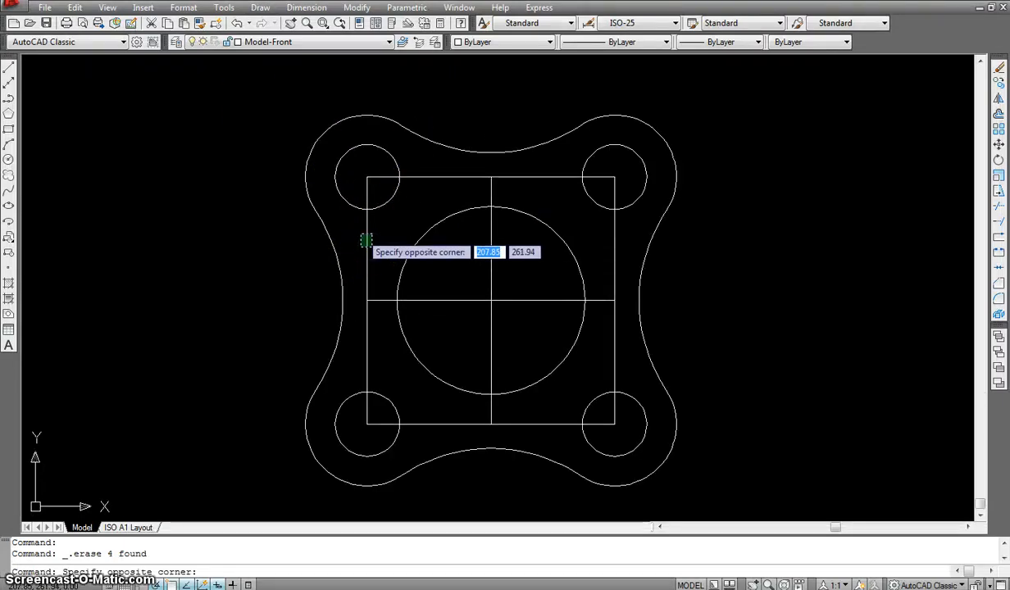
click(367, 240)
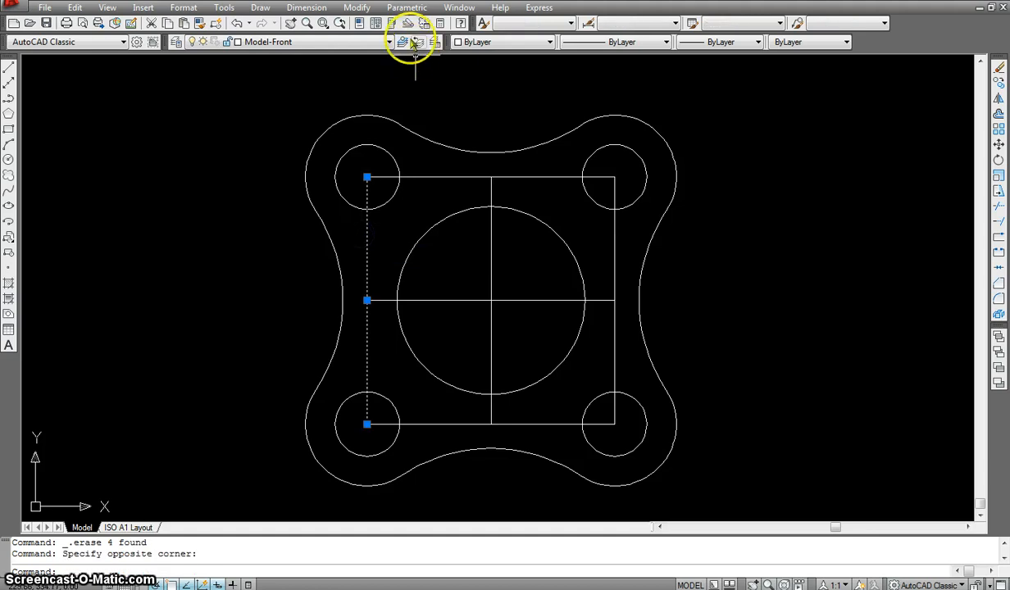
click(388, 43)
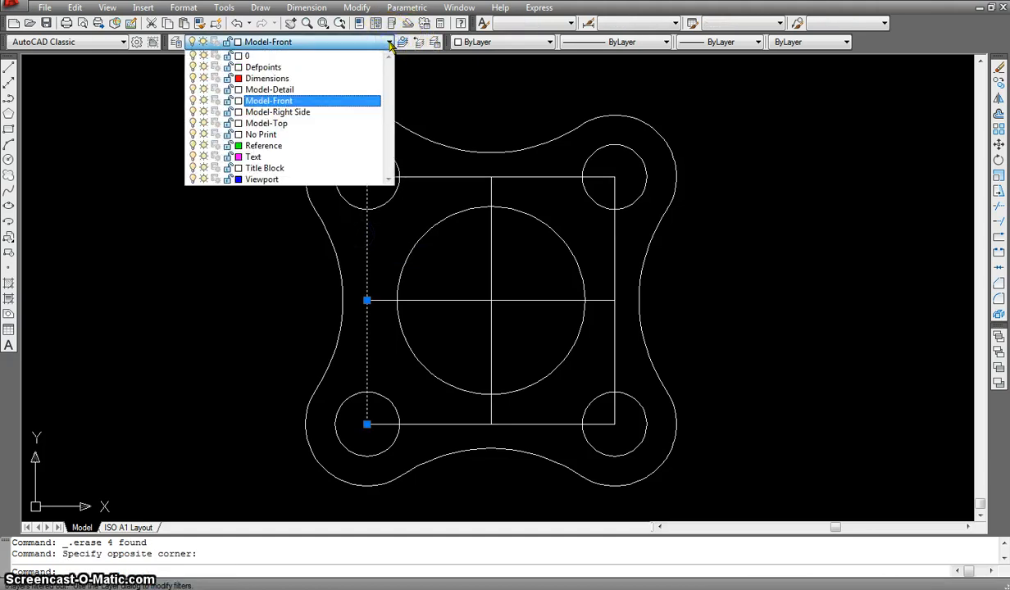
click(389, 43)
key(Escape)
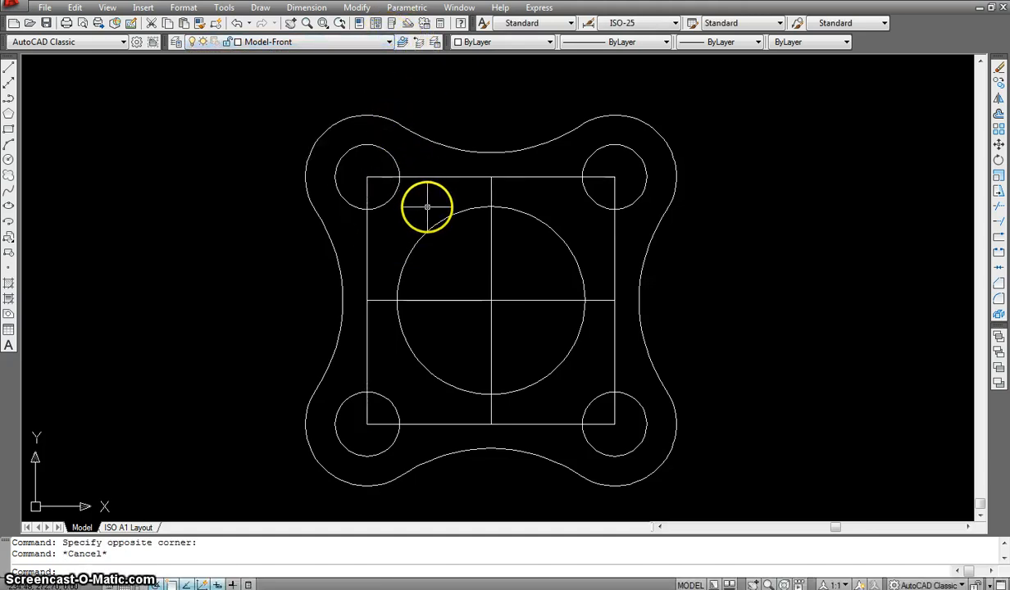
text(e)
key(Return)
key(Escape)
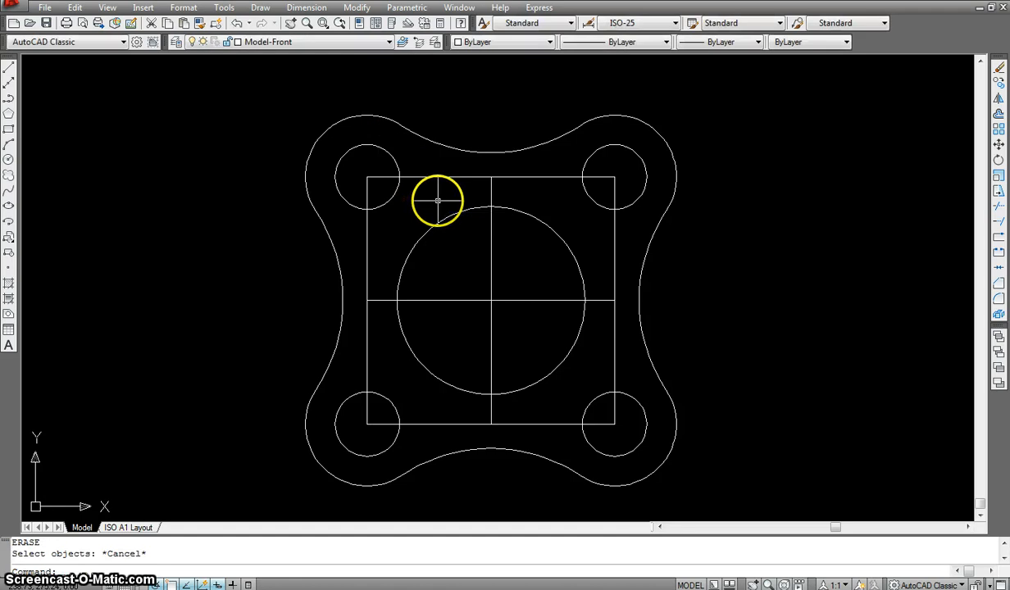
- Erase the four sides of the construction square through the corner holes, keeping the two centre lines of the large hole
text(e)
key(Return)
click(433, 164)
click(372, 182)
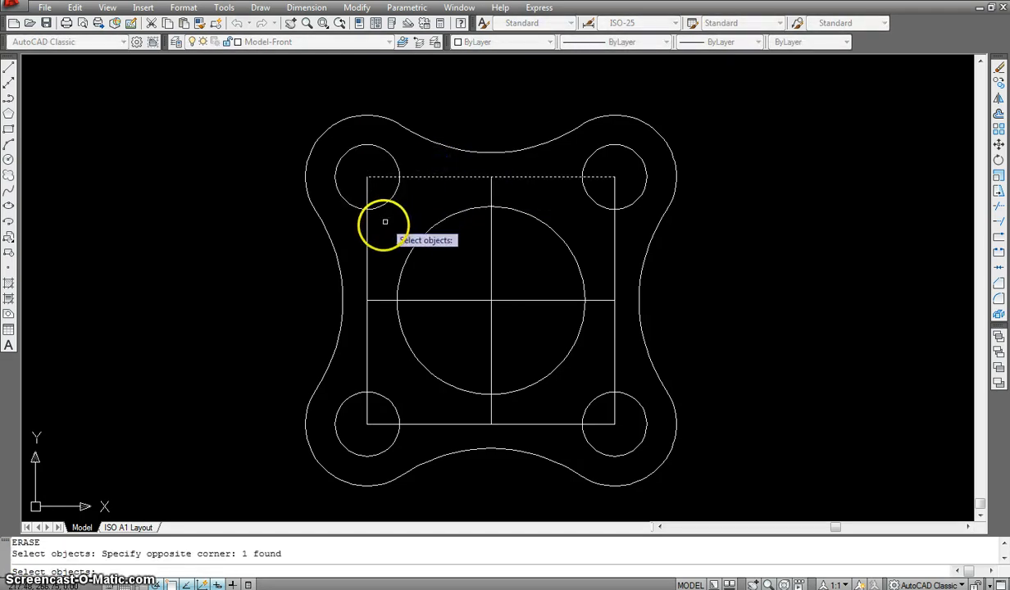
click(365, 220)
click(354, 209)
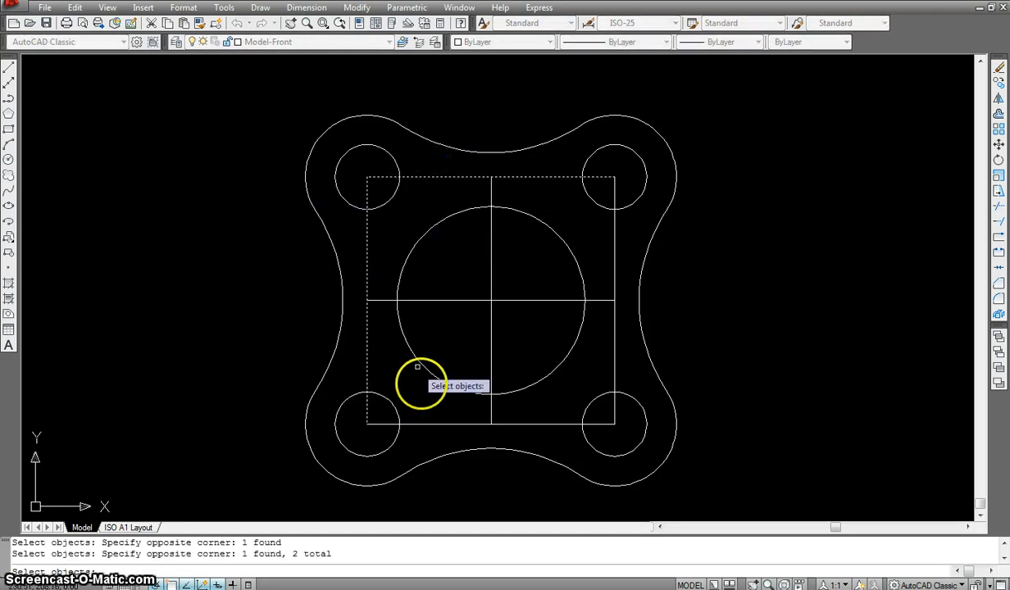
click(428, 410)
click(426, 428)
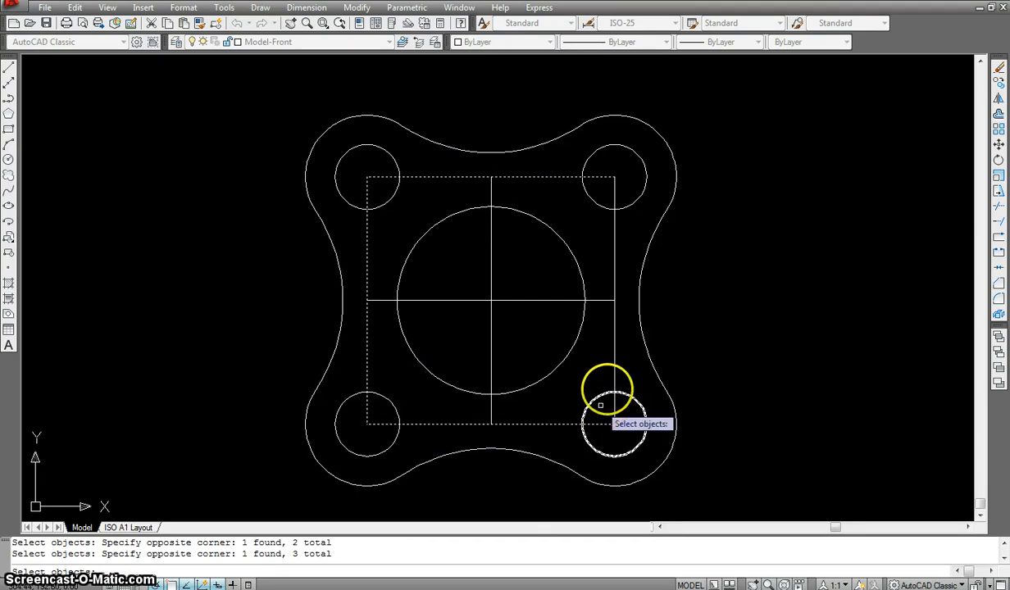
click(613, 362)
click(604, 354)
key(Return)
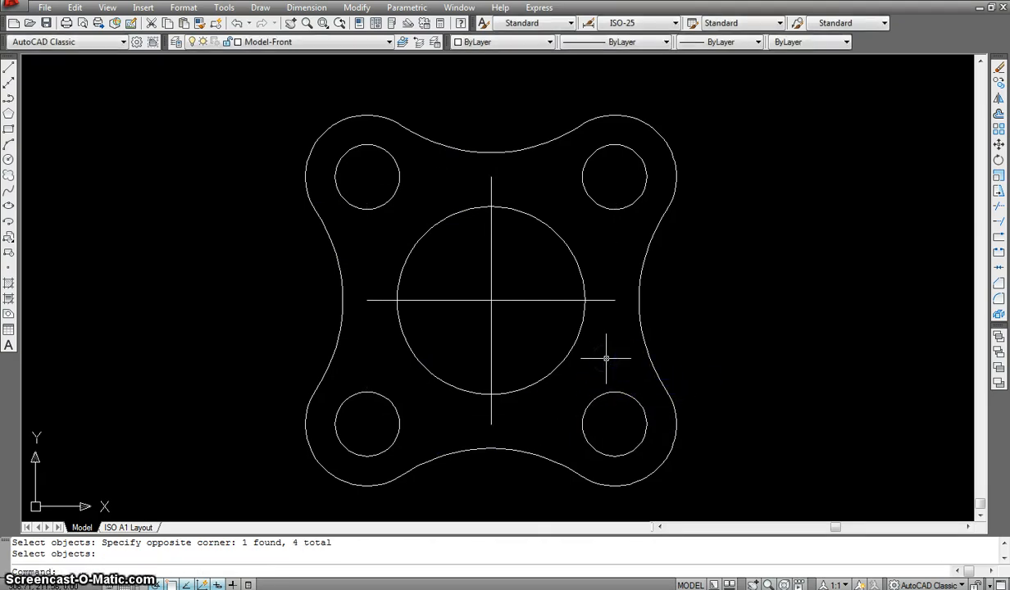
- In the ISO A1 Layout, unlock the display of the viewport showing the plate
scroll(626, 300, down, 4)
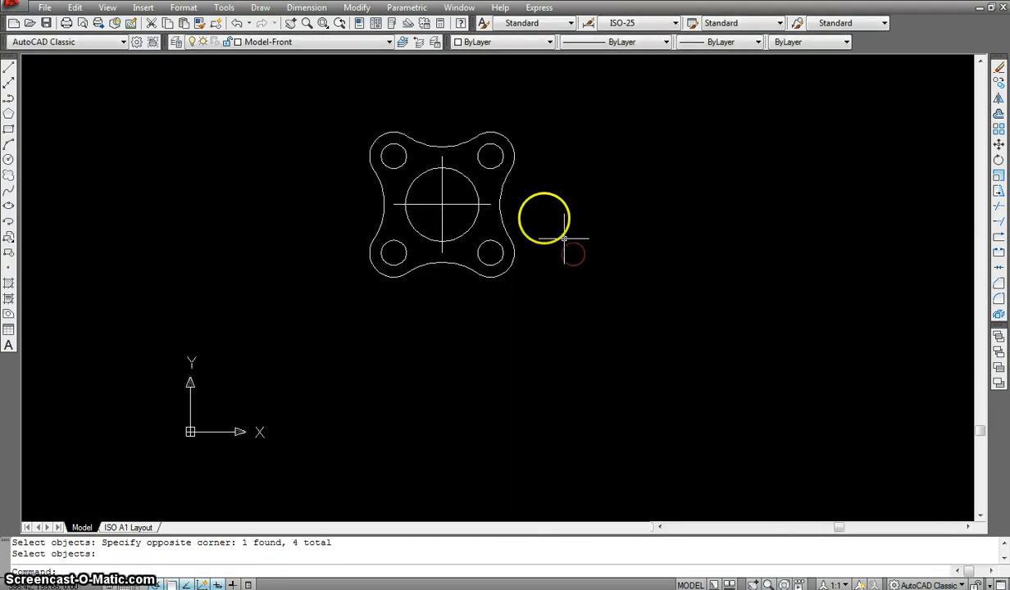
scroll(396, 177, up, 3)
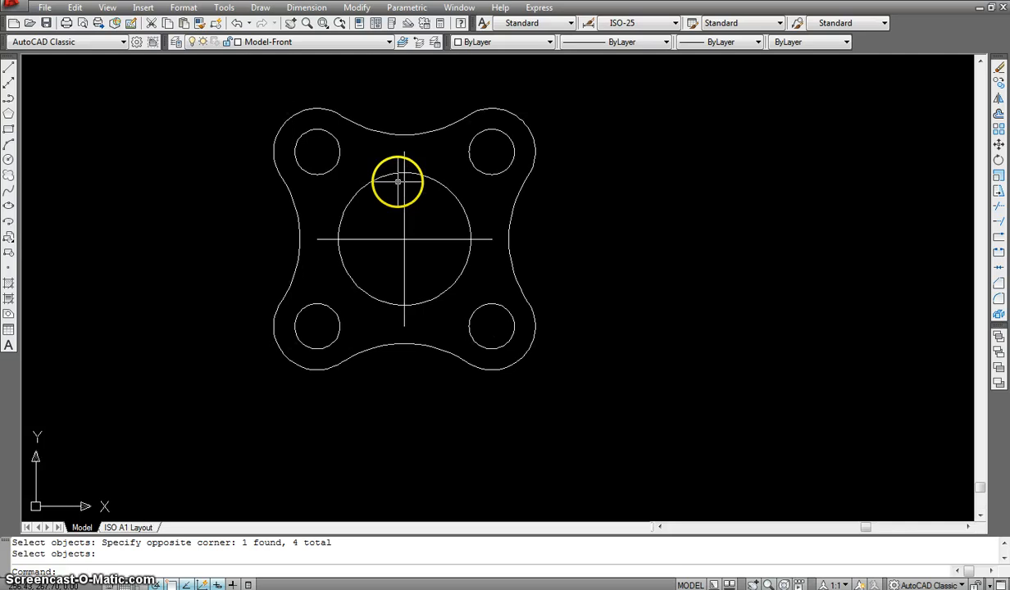
click(129, 528)
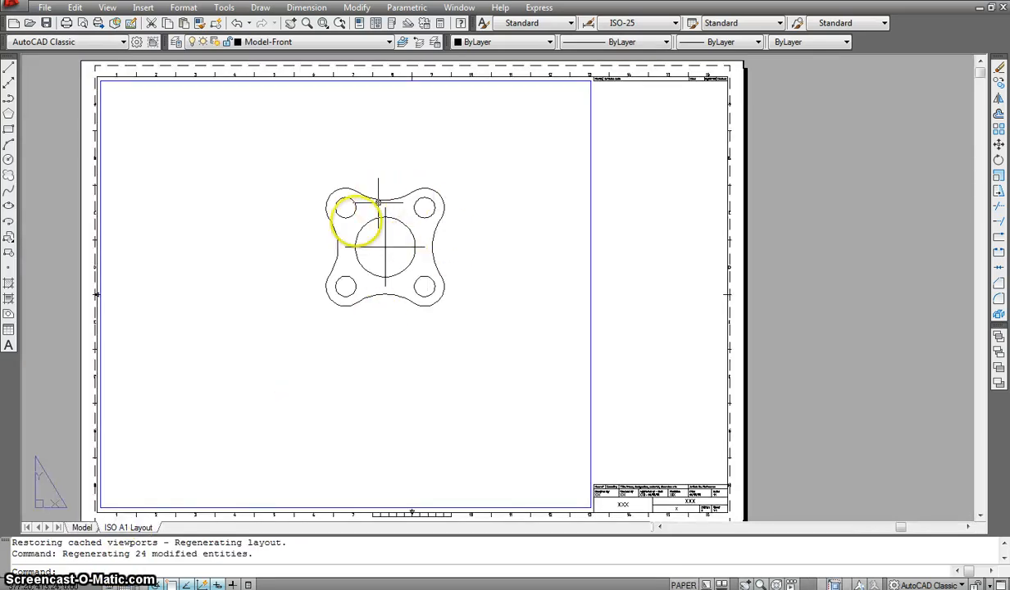
click(591, 275)
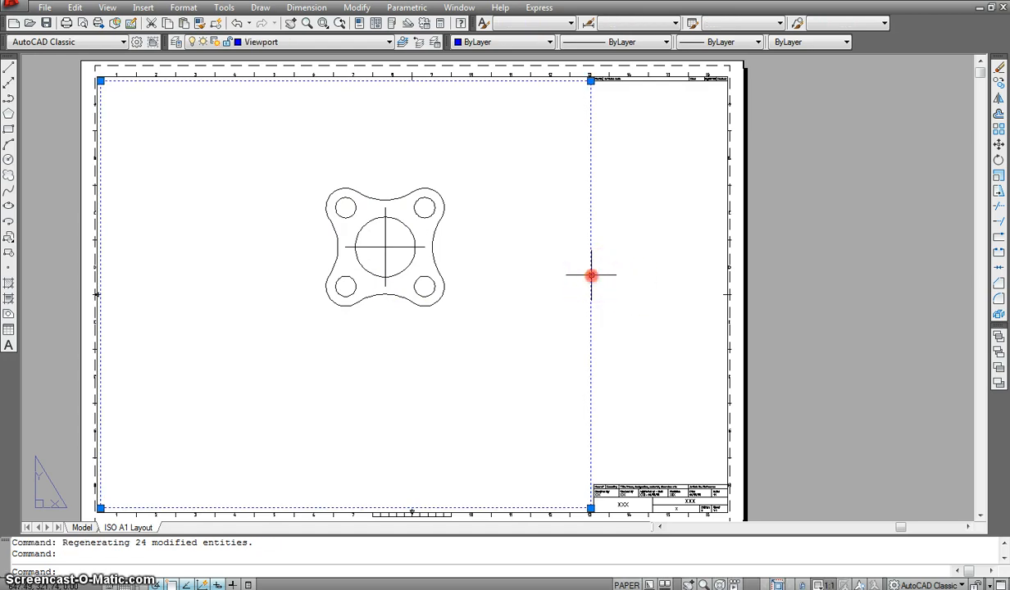
right_click(591, 279)
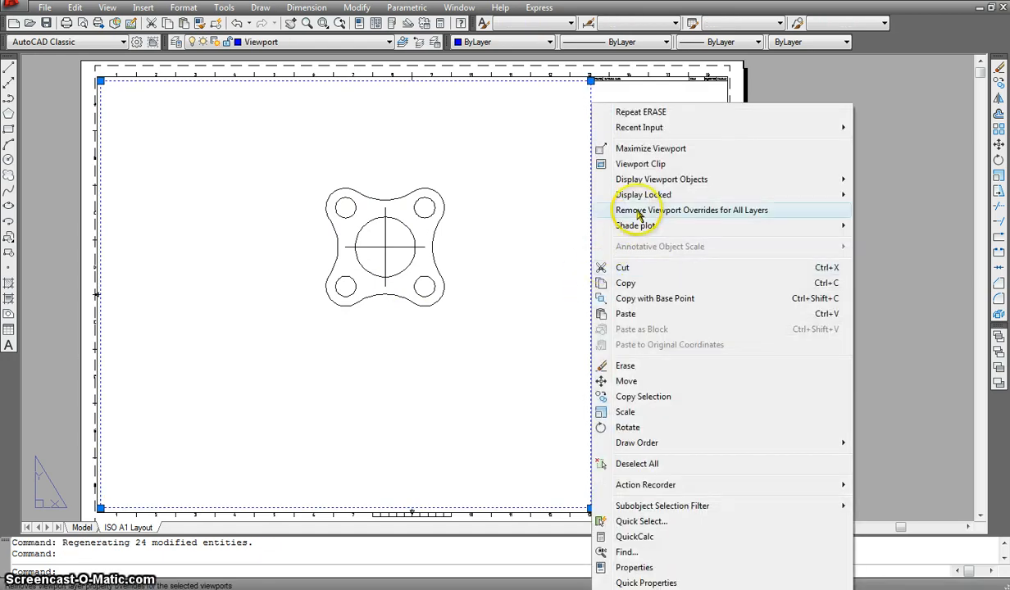
mouse_move(642, 200)
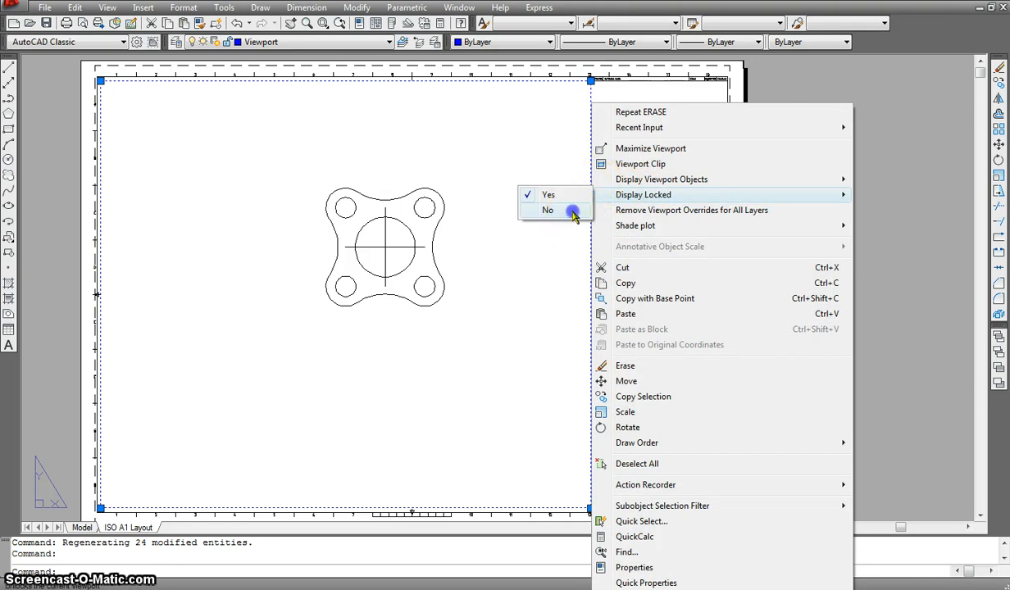
click(545, 210)
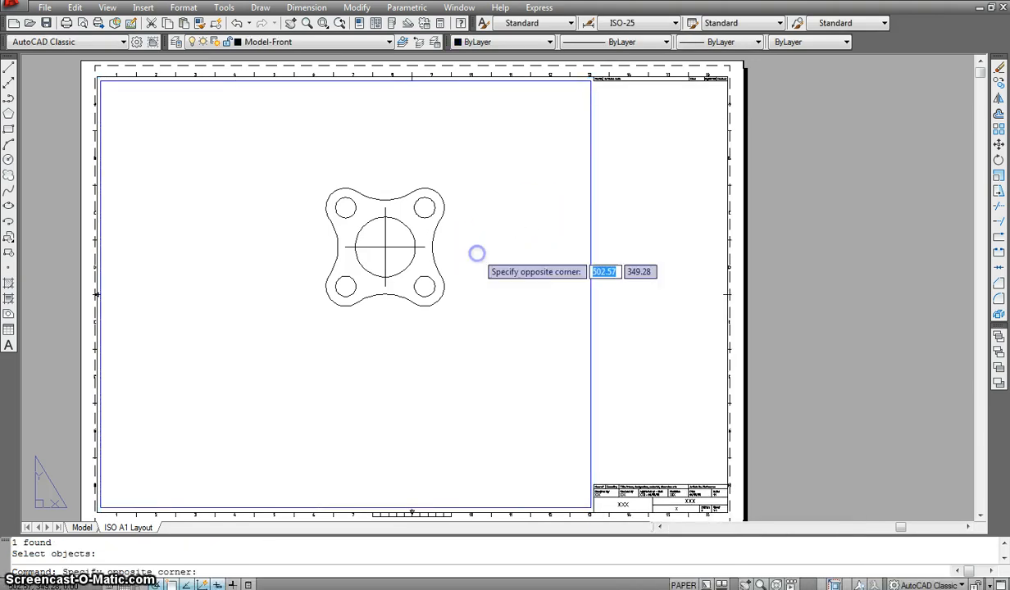
- Activate the viewport's model space and set its scale to 2:1
double_click(475, 254)
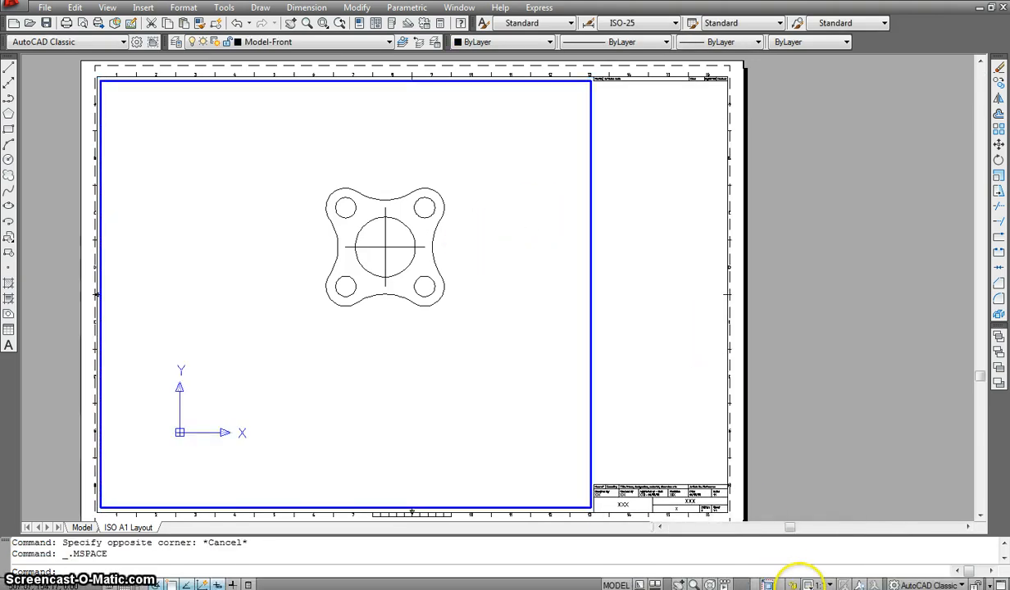
click(822, 584)
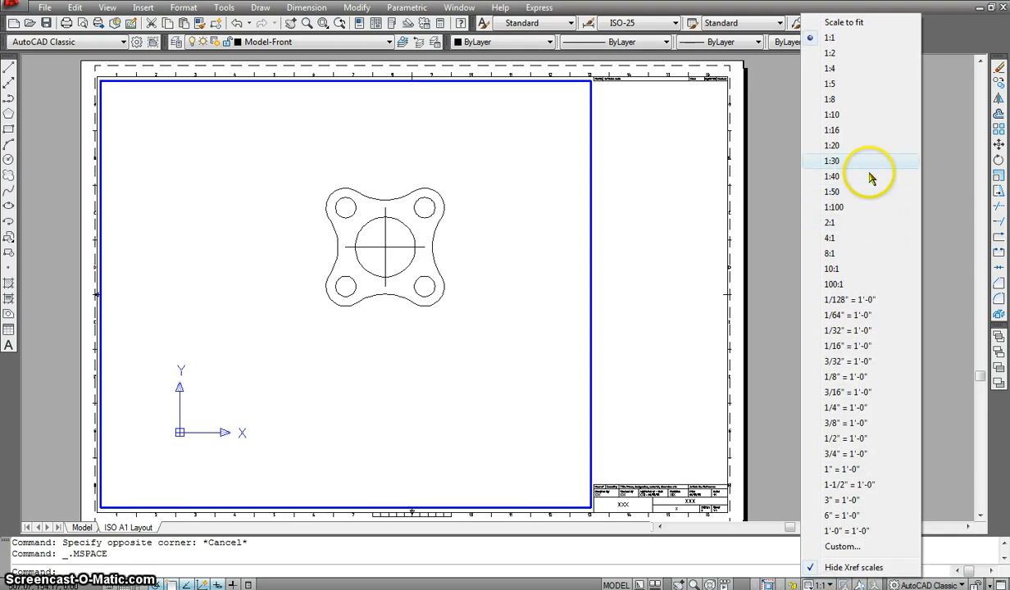
click(836, 222)
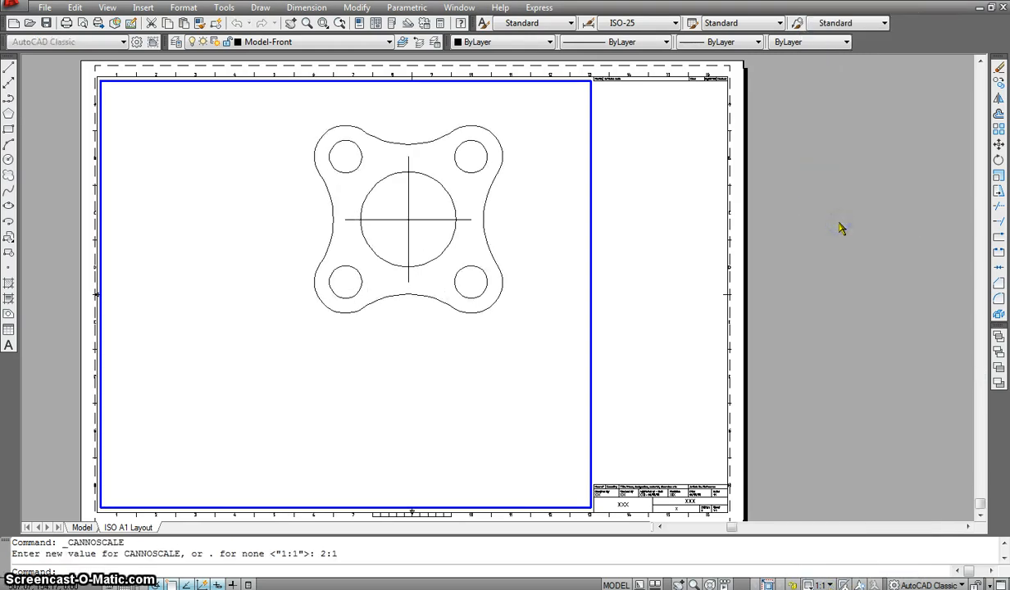
- Centre the plate within the 2:1 viewport and return to paper space
middle_drag(435, 169, 368, 245)
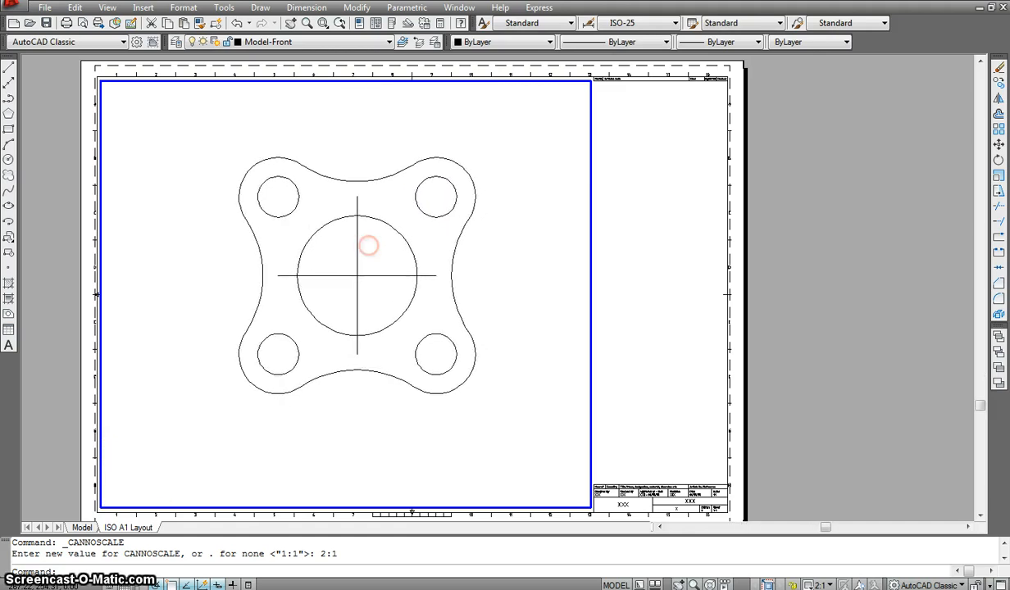
double_click(653, 230)
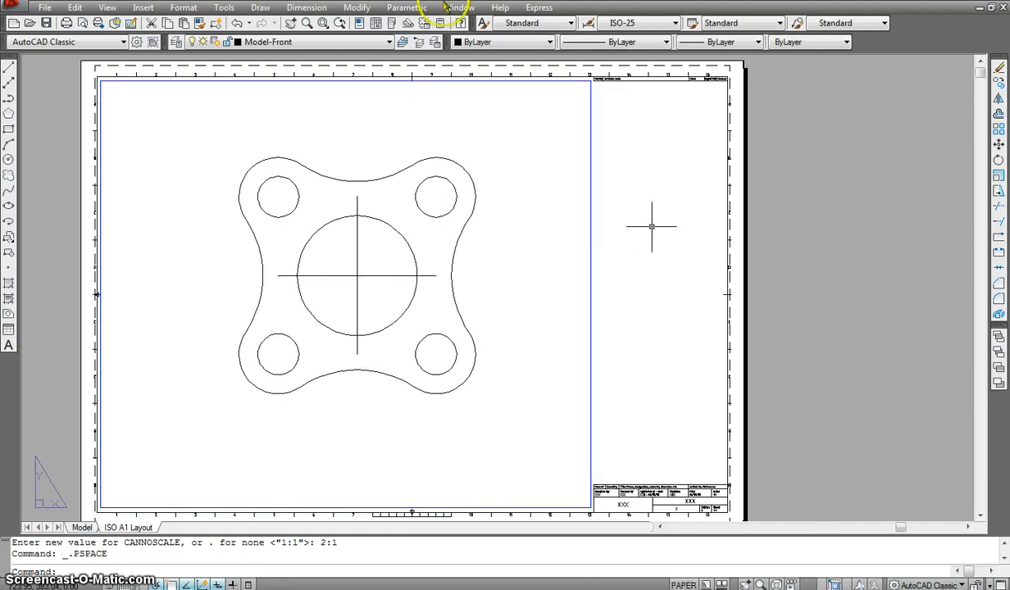
- Add a horizontal linear dimension below the plate from the lower-left hole's centre to the lower end of the vertical centre line
click(314, 9)
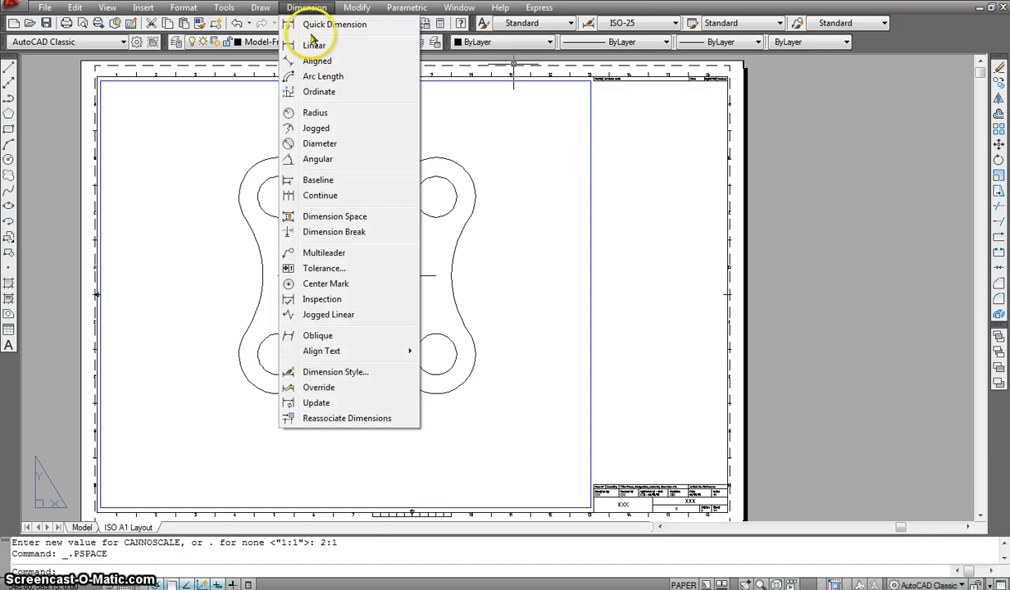
click(313, 48)
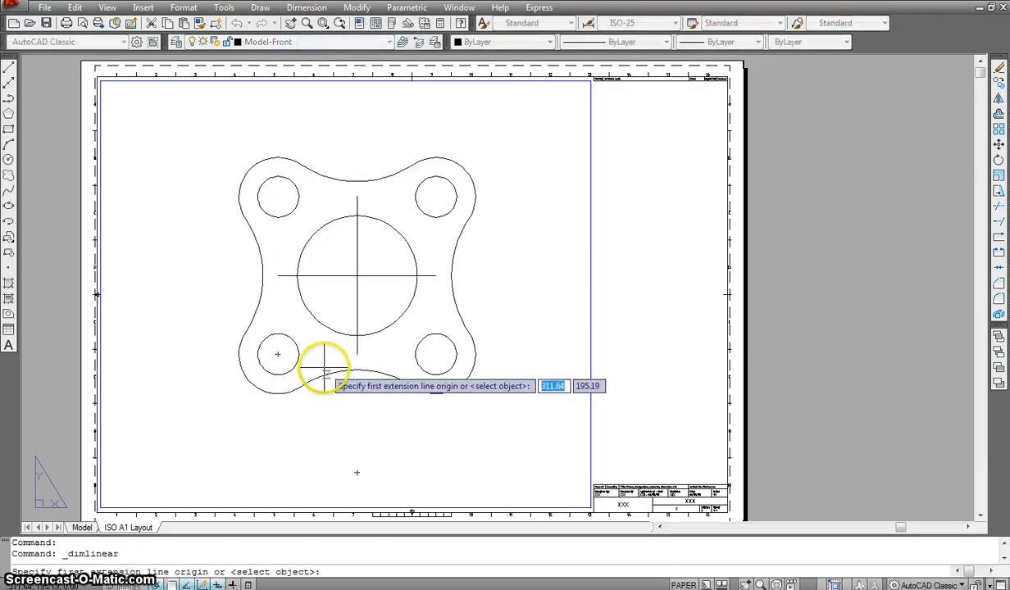
click(278, 354)
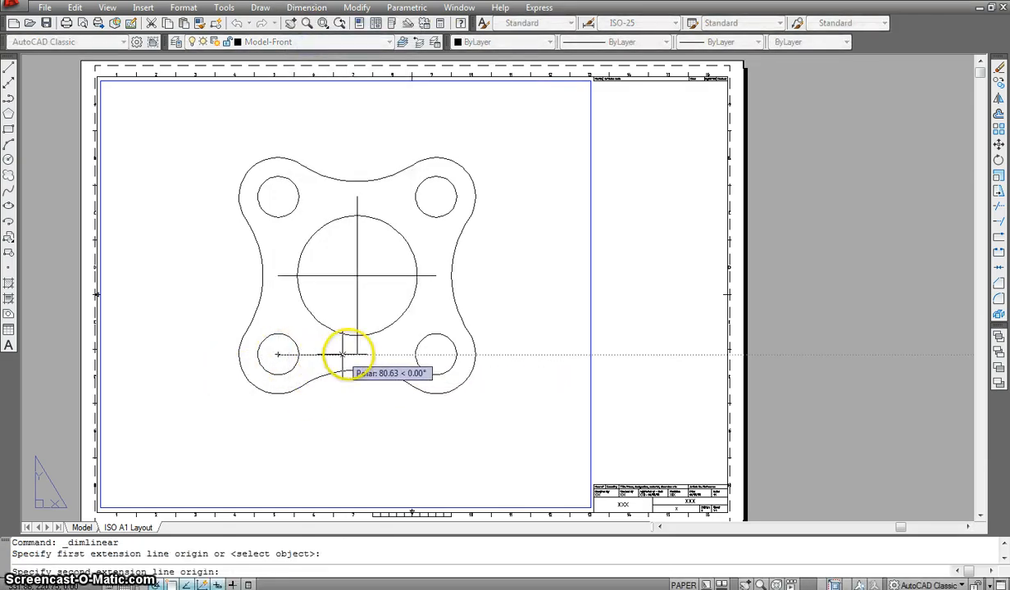
click(356, 354)
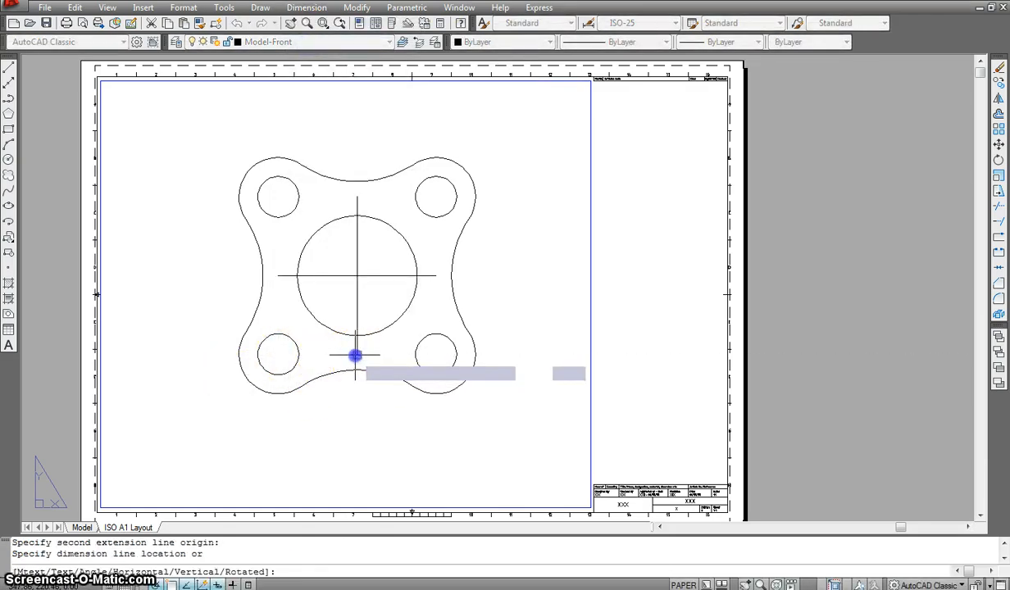
click(338, 409)
scroll(300, 411, up, 5)
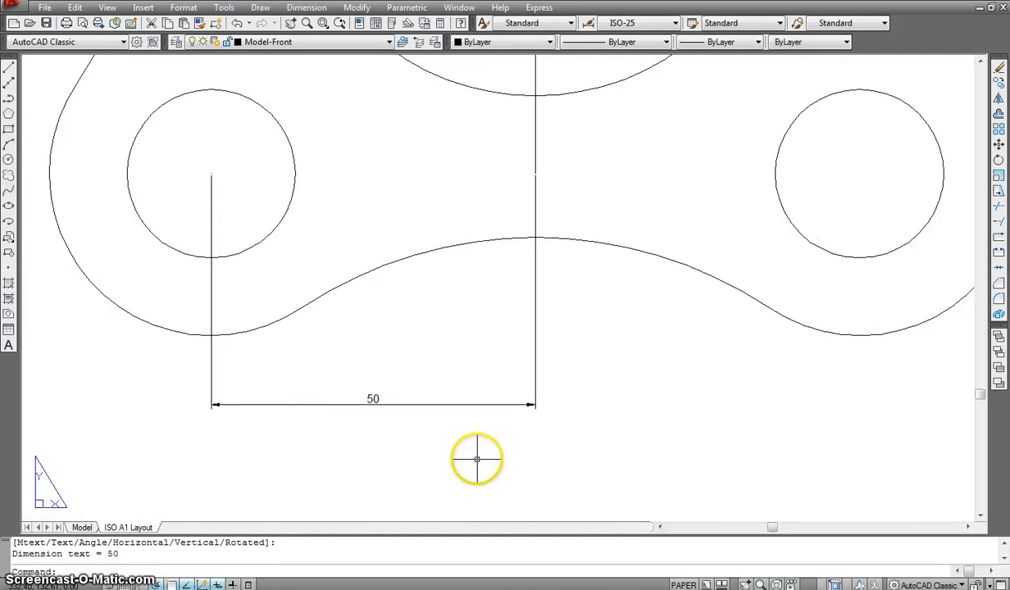
scroll(381, 354, down, 5)
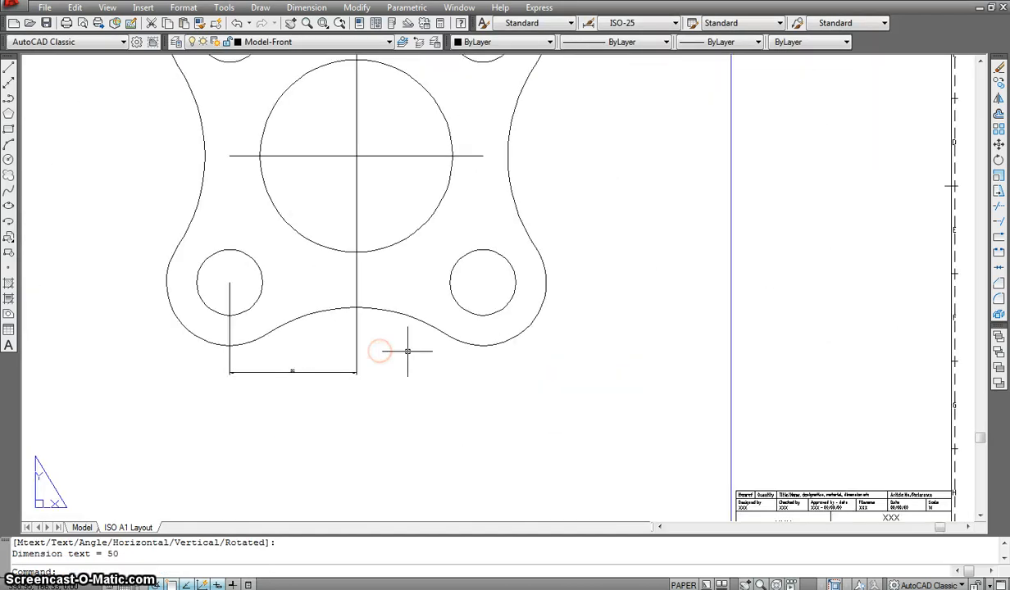
scroll(623, 188, down, 2)
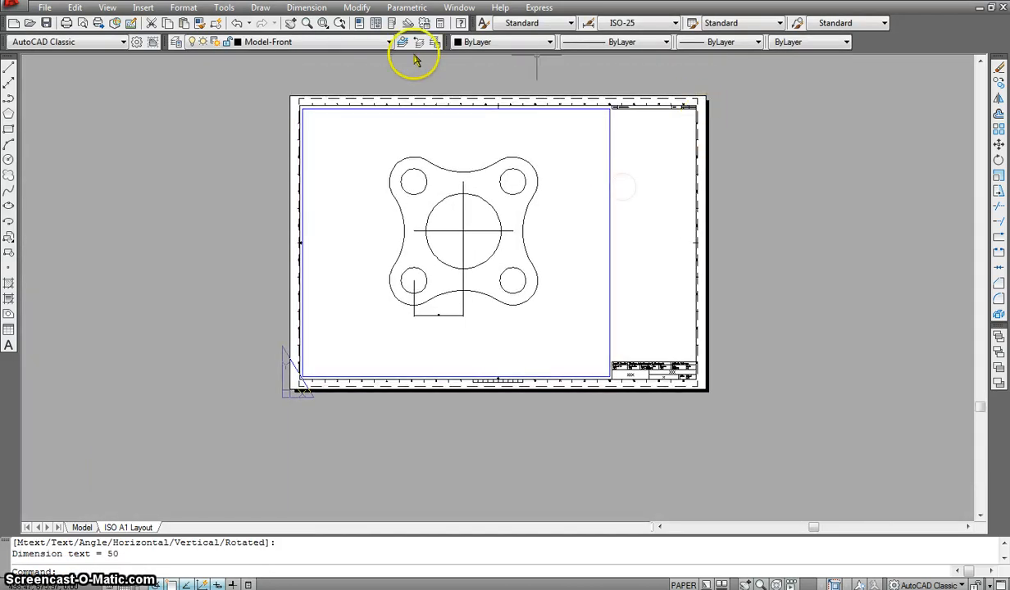
- Add a linear dimension from the vertical centre line to the lower-right hole's centre, in line with the existing horizontal dimension
scroll(525, 318, up, 3)
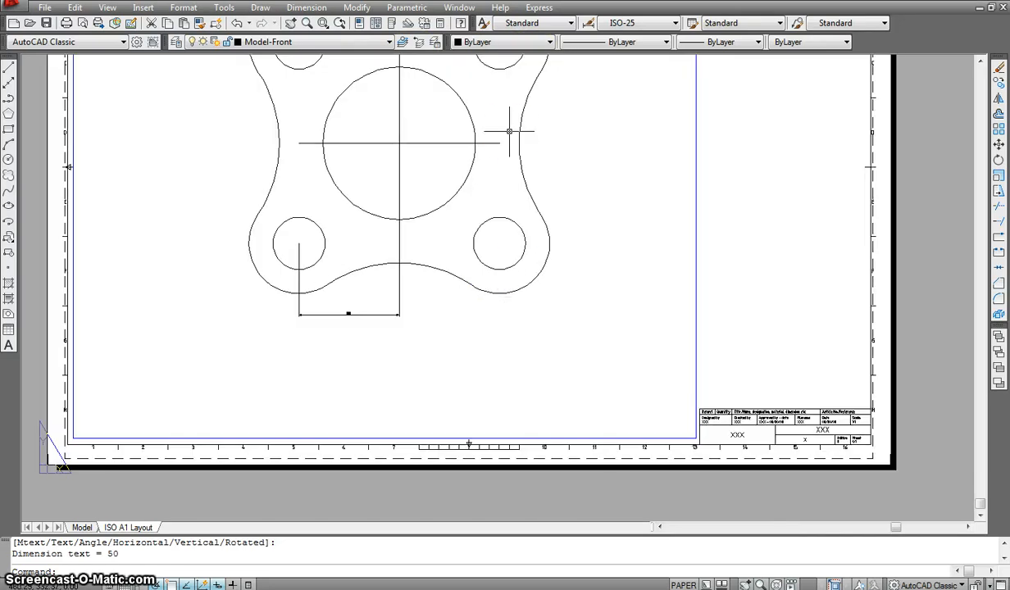
key(Return)
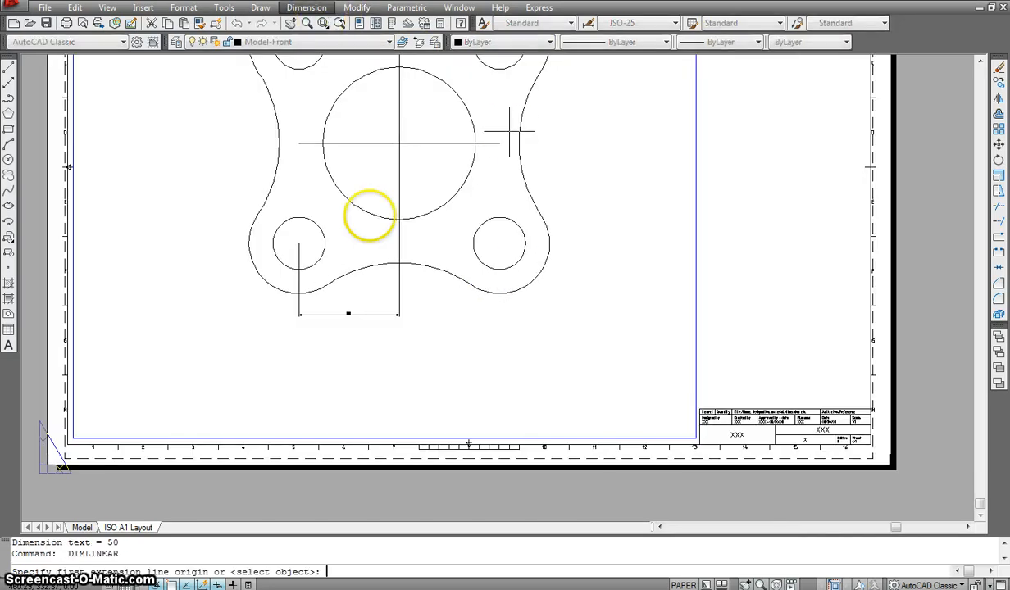
click(399, 280)
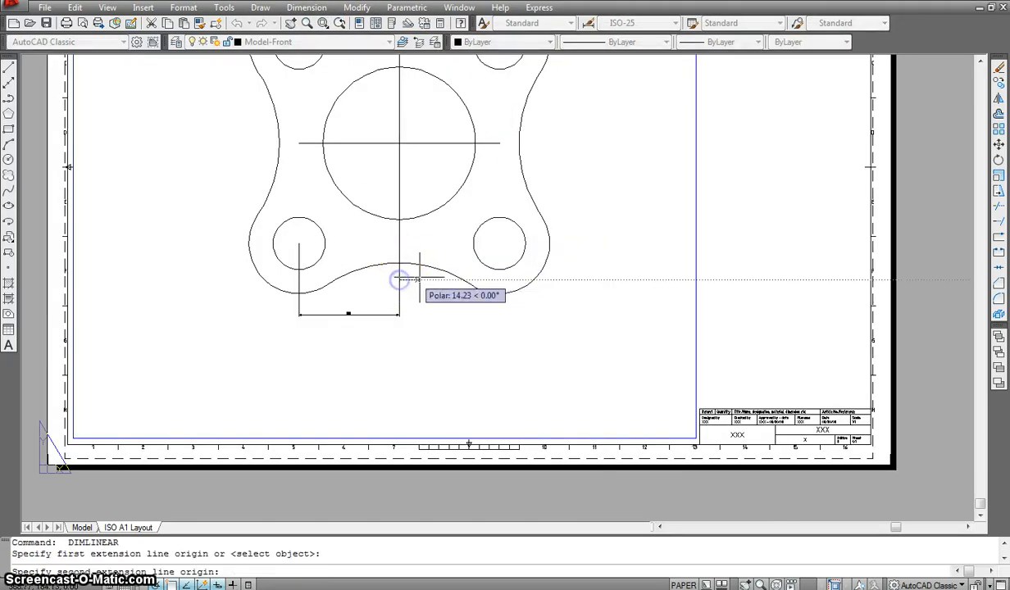
click(499, 244)
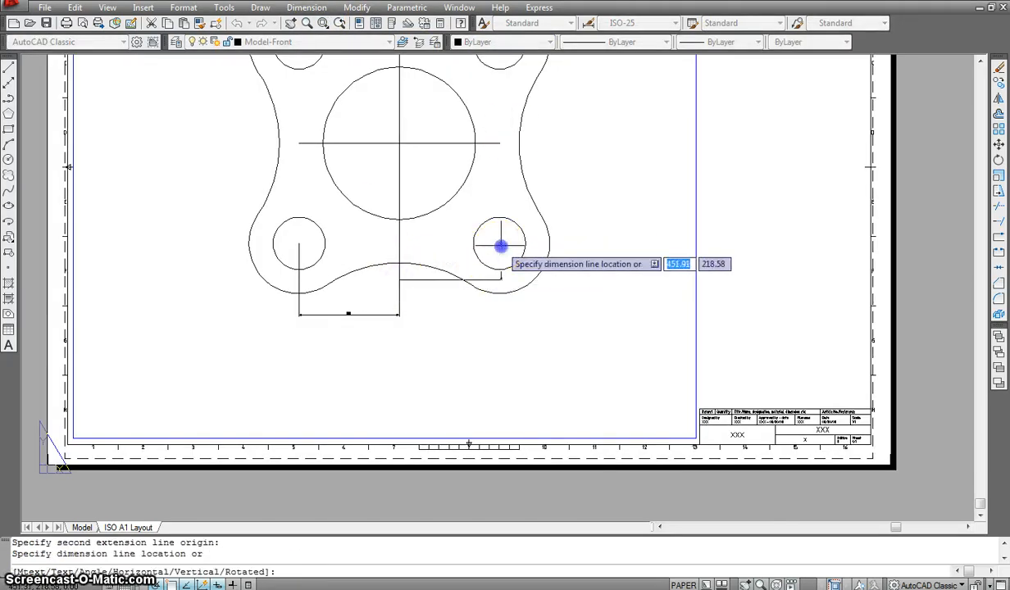
scroll(398, 318, up, 2)
click(404, 311)
scroll(676, 221, down, 4)
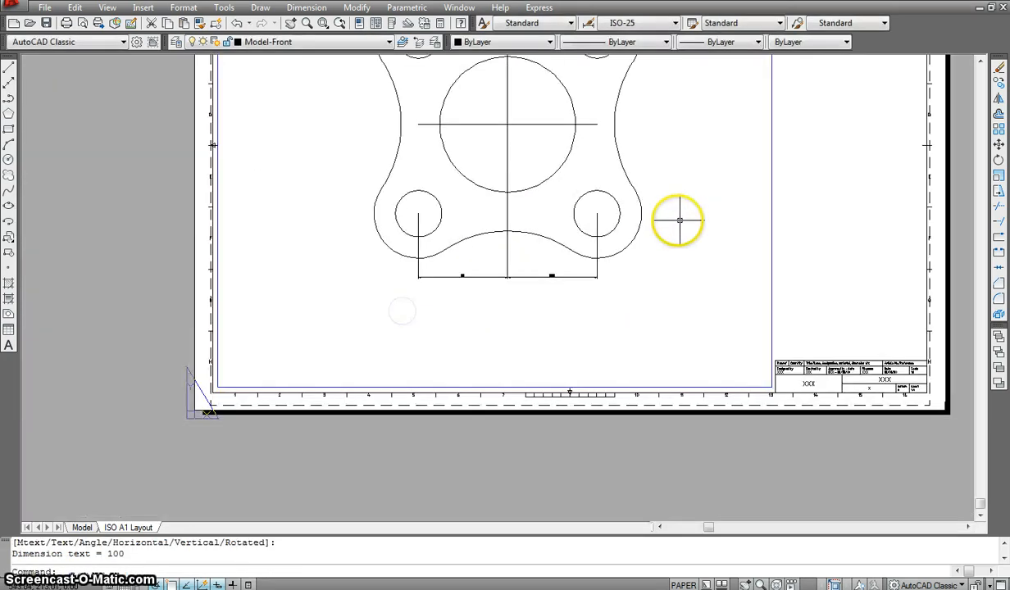
- Erase the horizontal dimension between the vertical centre line and the lower-right hole
scroll(492, 304, up, 8)
scroll(507, 313, down, 4)
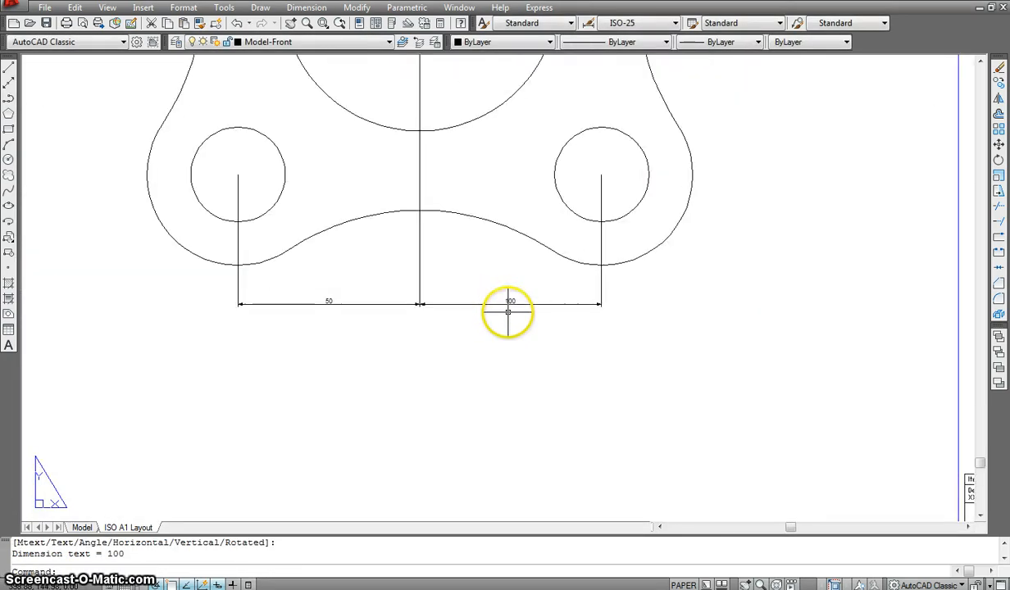
scroll(509, 304, up, 2)
click(520, 316)
click(489, 260)
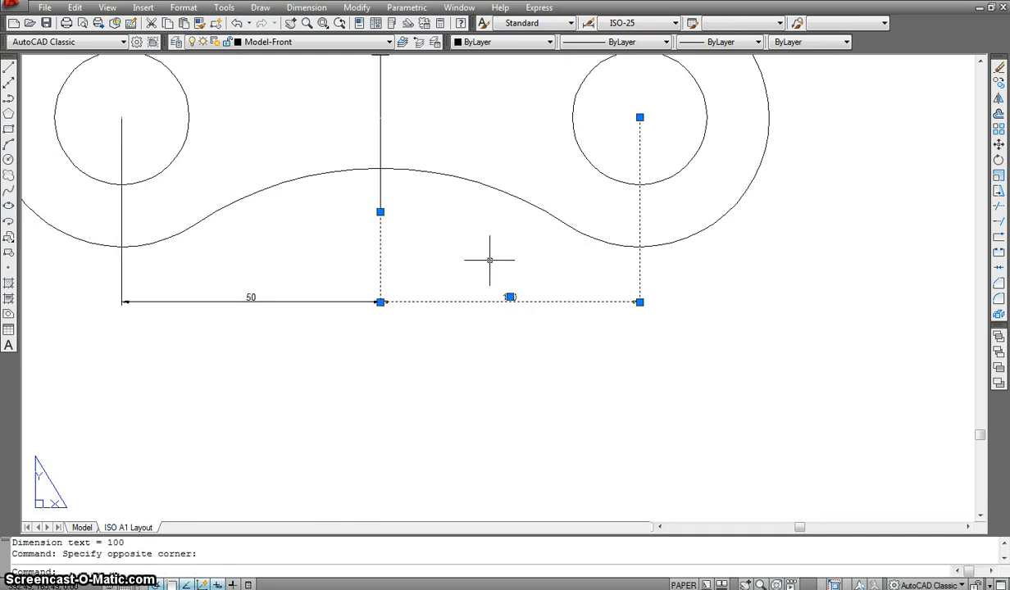
key(Delete)
scroll(491, 259, down, 5)
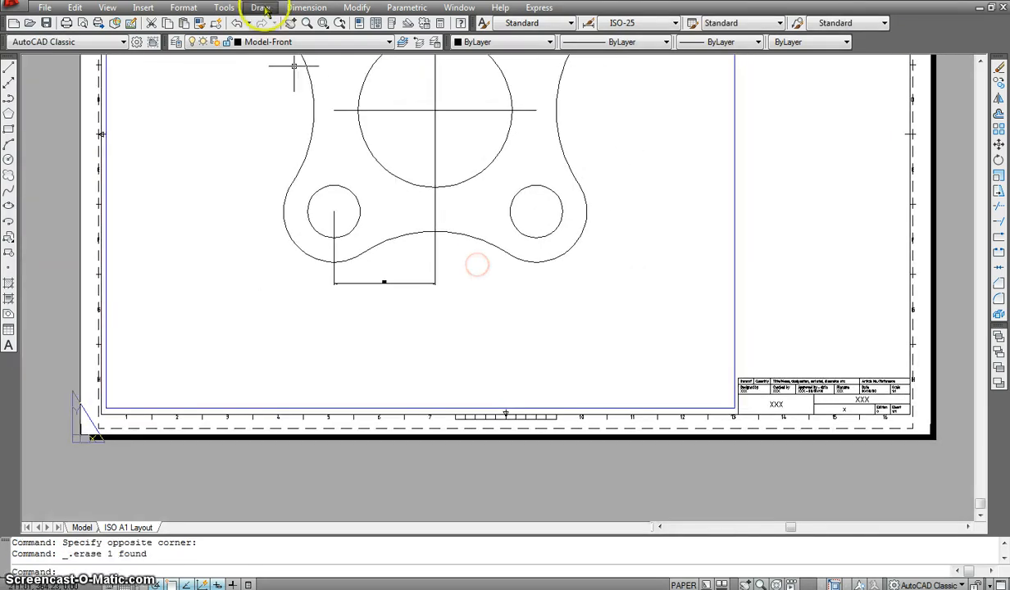
- Add a horizontal linear dimension between the centres of the two lower holes, placed below the half-spacing dimension
click(294, 17)
click(293, 41)
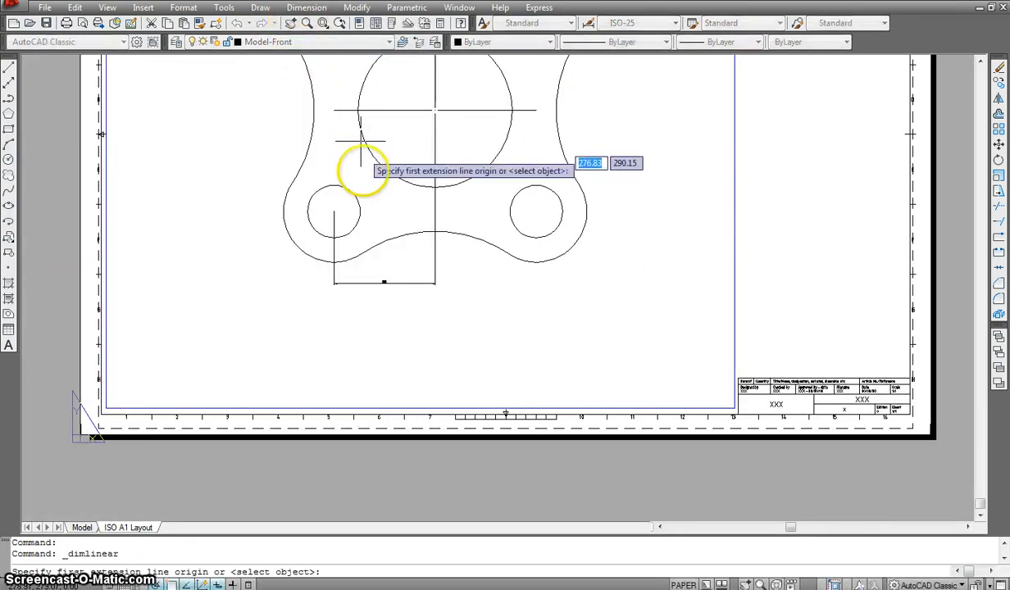
click(333, 212)
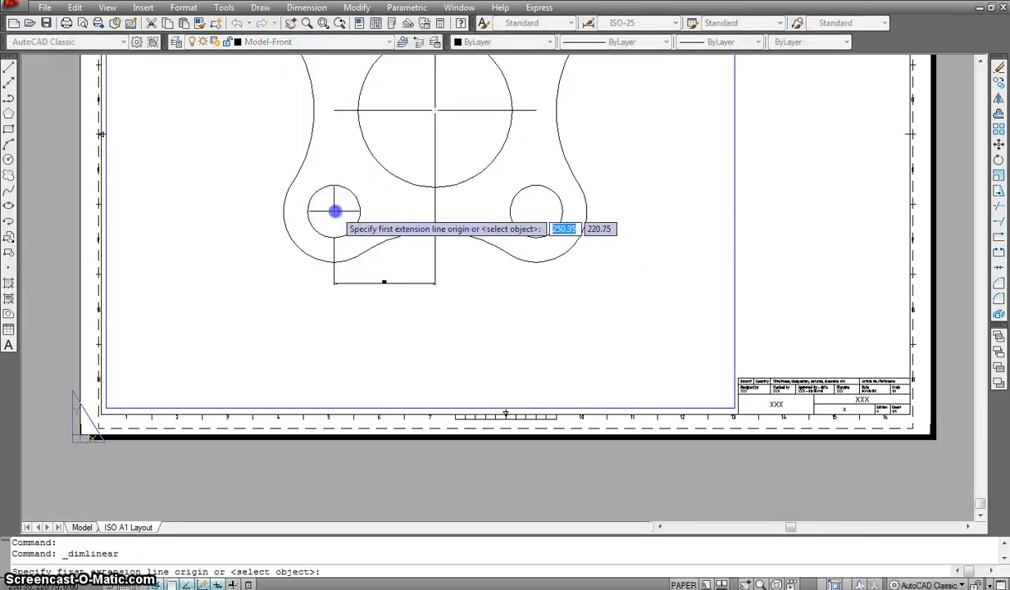
click(537, 211)
click(533, 310)
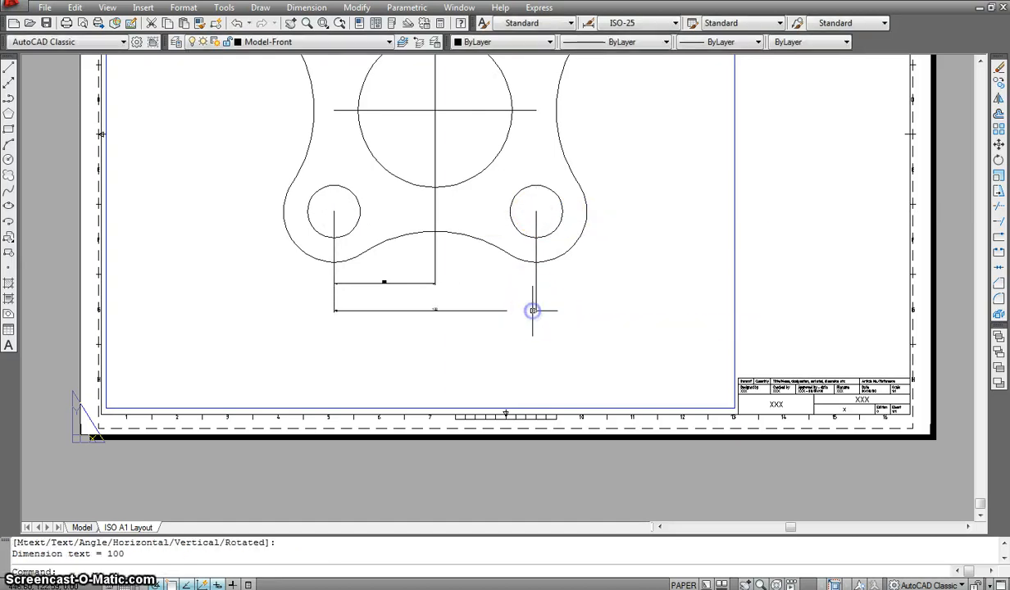
scroll(429, 318, up, 5)
scroll(679, 230, down, 4)
middle_drag(679, 230, 536, 304)
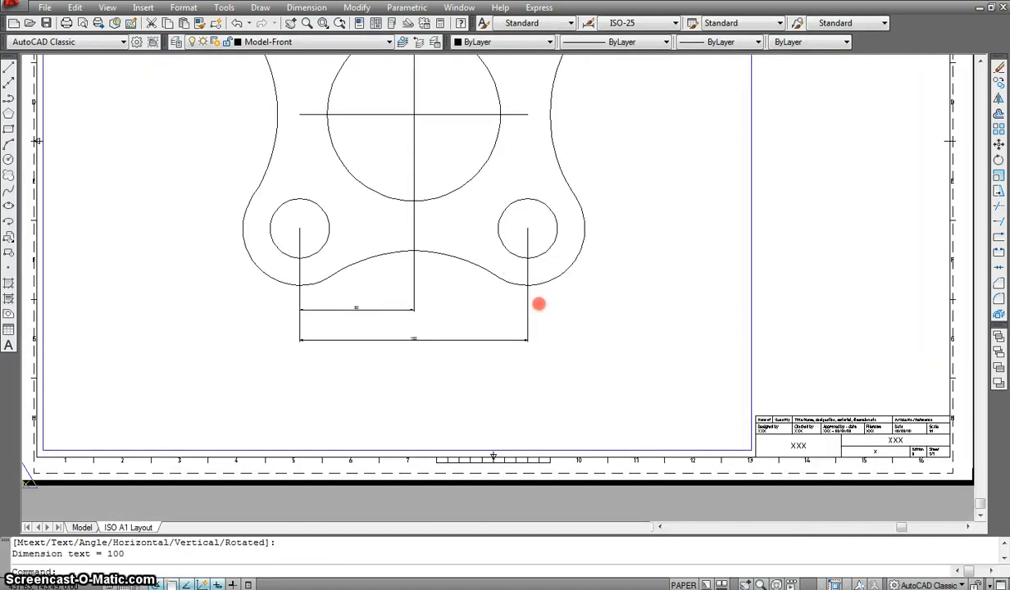
scroll(590, 246, down, 2)
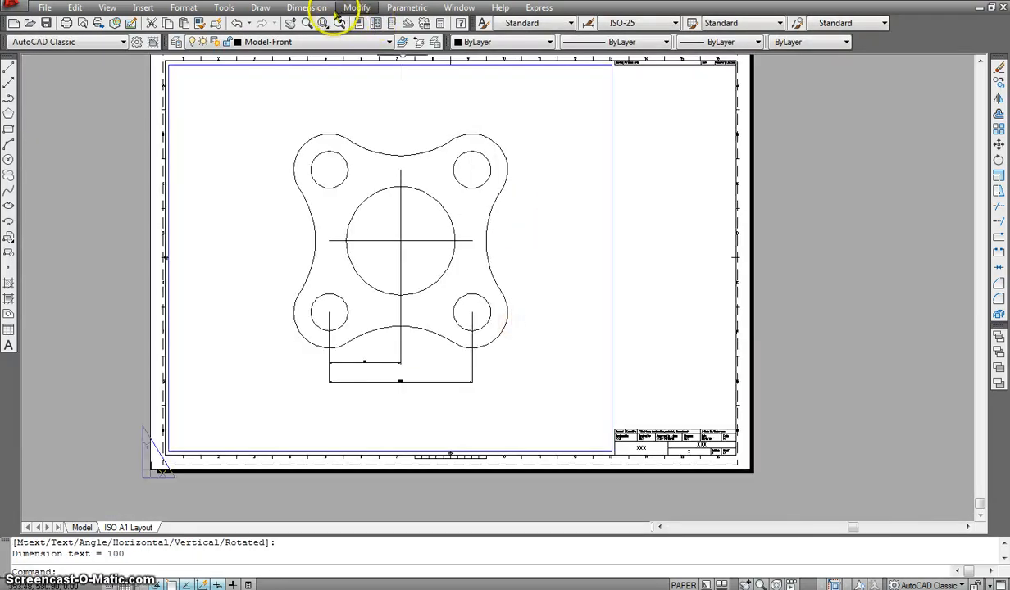
- Add a vertical linear dimension beside the plate from the horizontal centre line's right end to the upper-right hole's centre
click(307, 7)
click(310, 40)
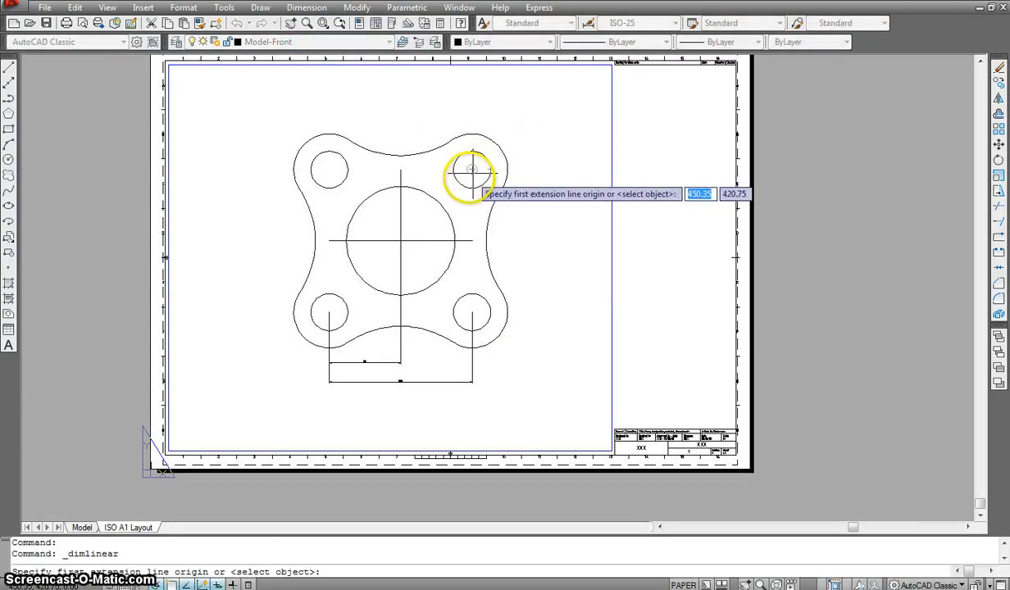
click(470, 238)
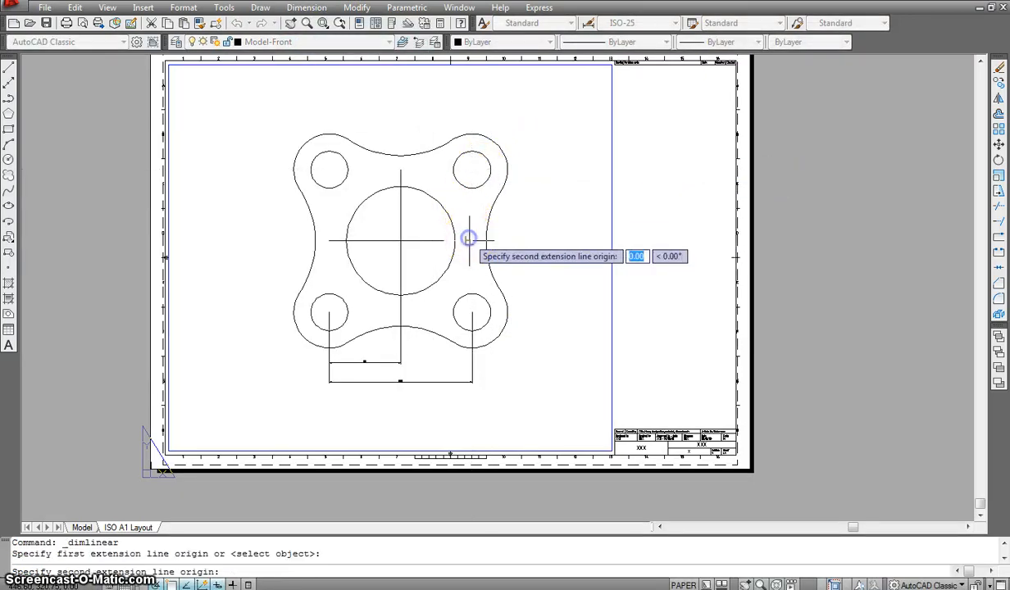
click(471, 170)
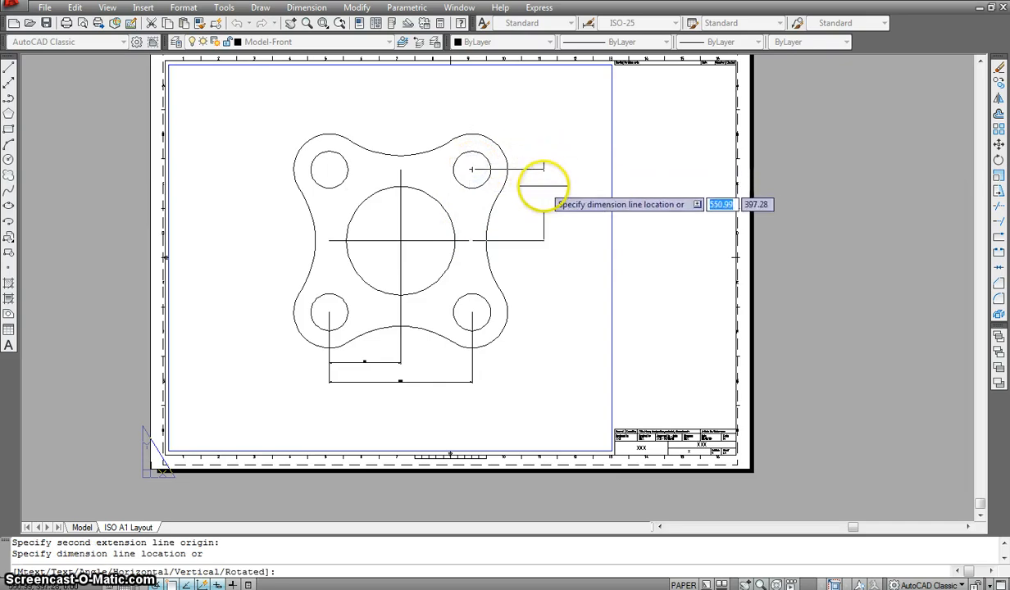
click(543, 187)
scroll(542, 187, up, 5)
scroll(566, 205, down, 5)
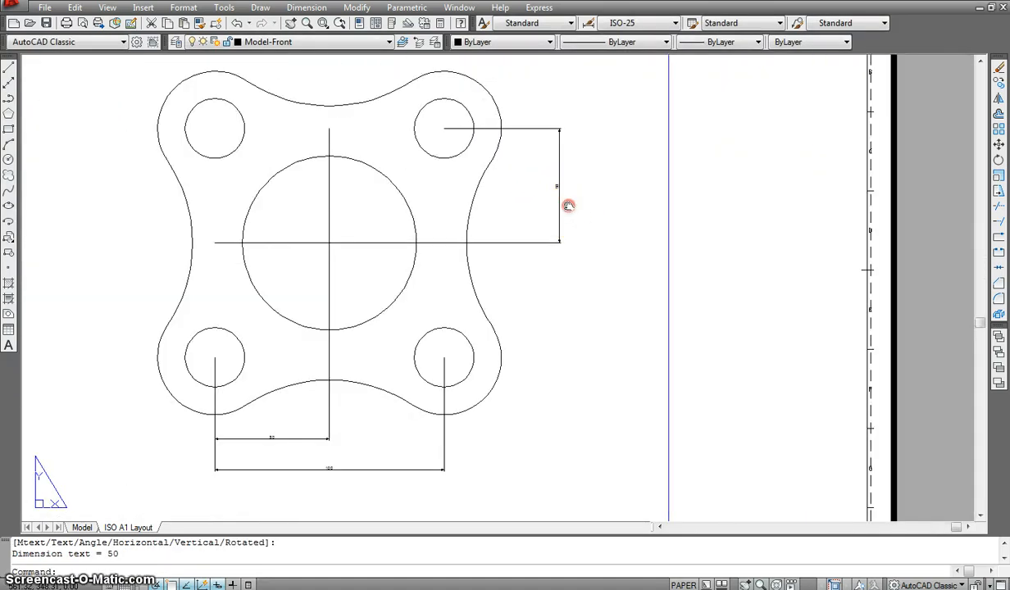
- Add a vertical linear dimension from the horizontal centre line to the lower-right hole's centre, aligned with the upper vertical dimension
click(306, 7)
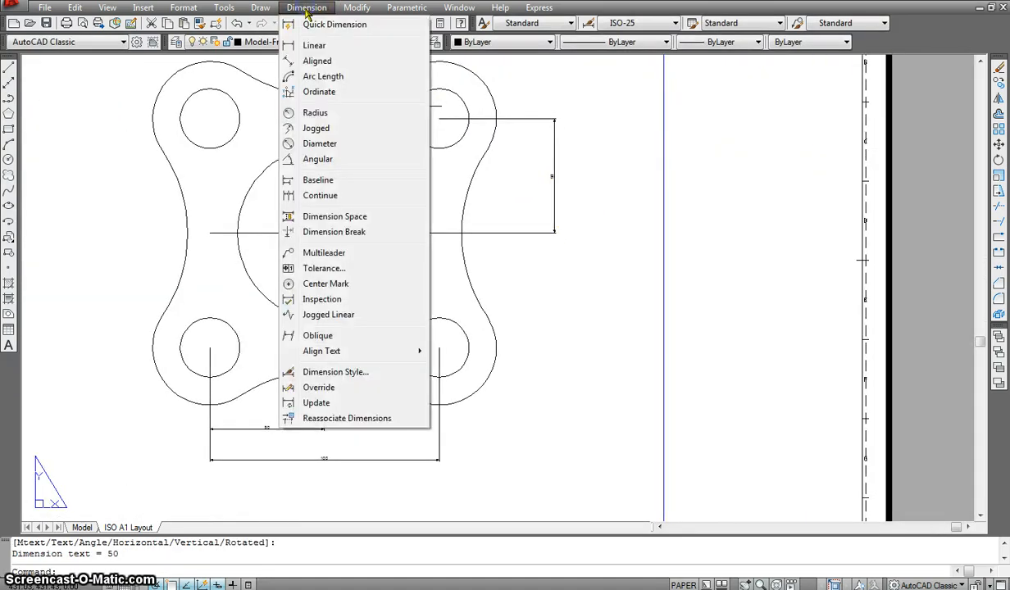
click(309, 46)
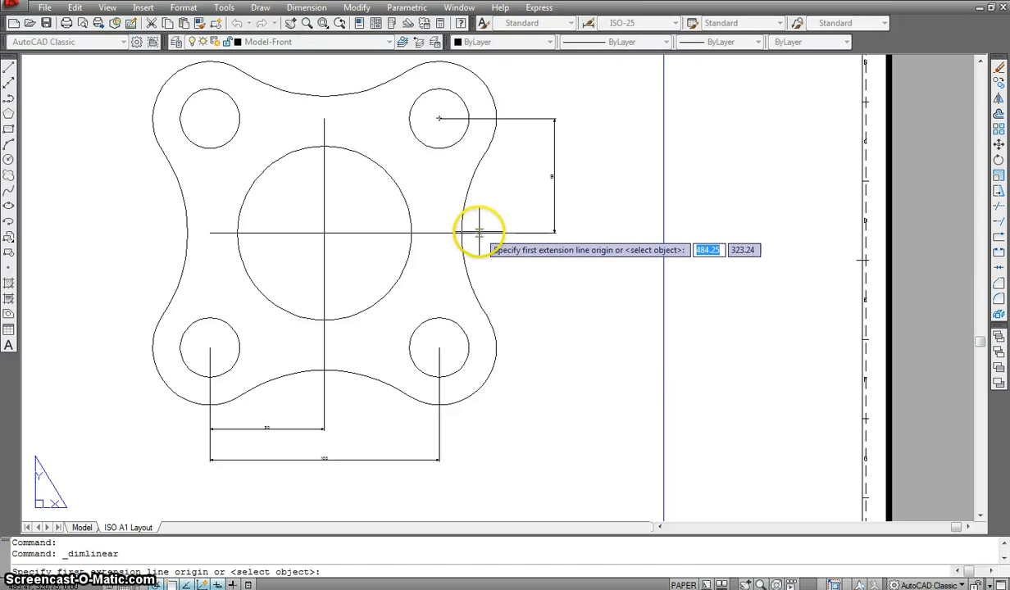
click(479, 232)
click(440, 349)
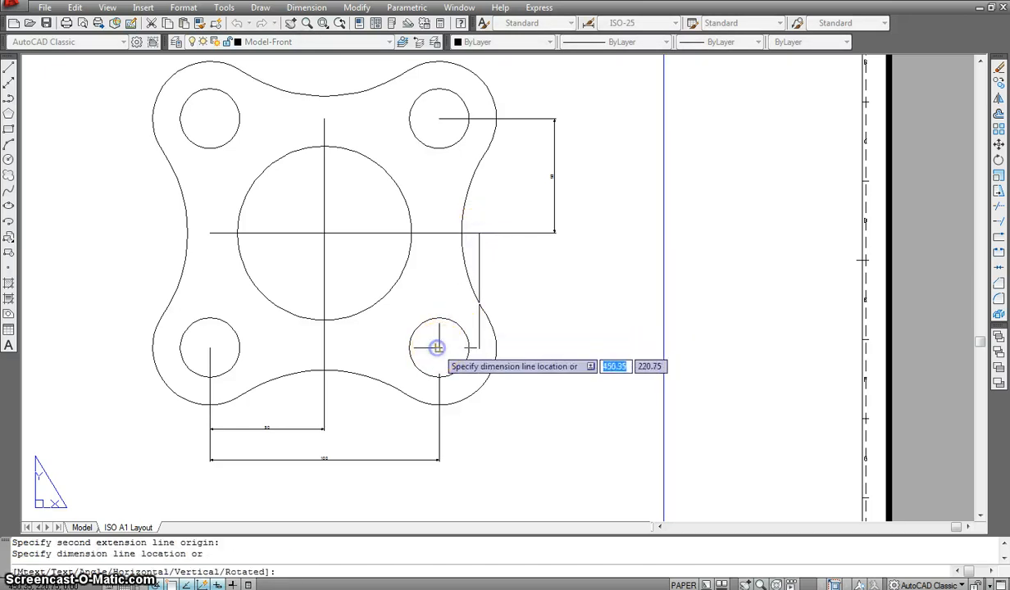
scroll(555, 232, up, 5)
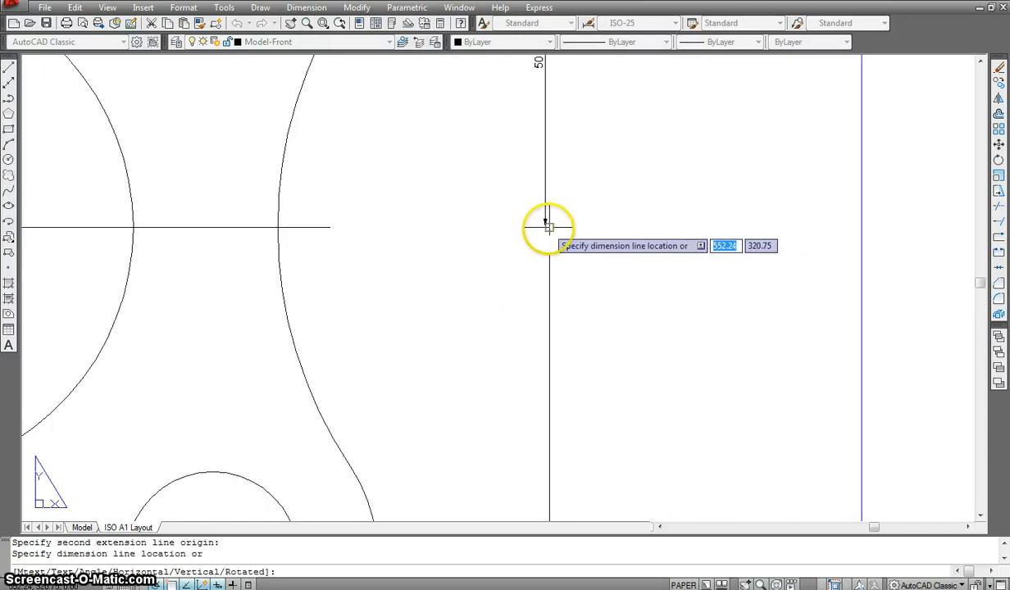
click(544, 225)
scroll(631, 212, down, 8)
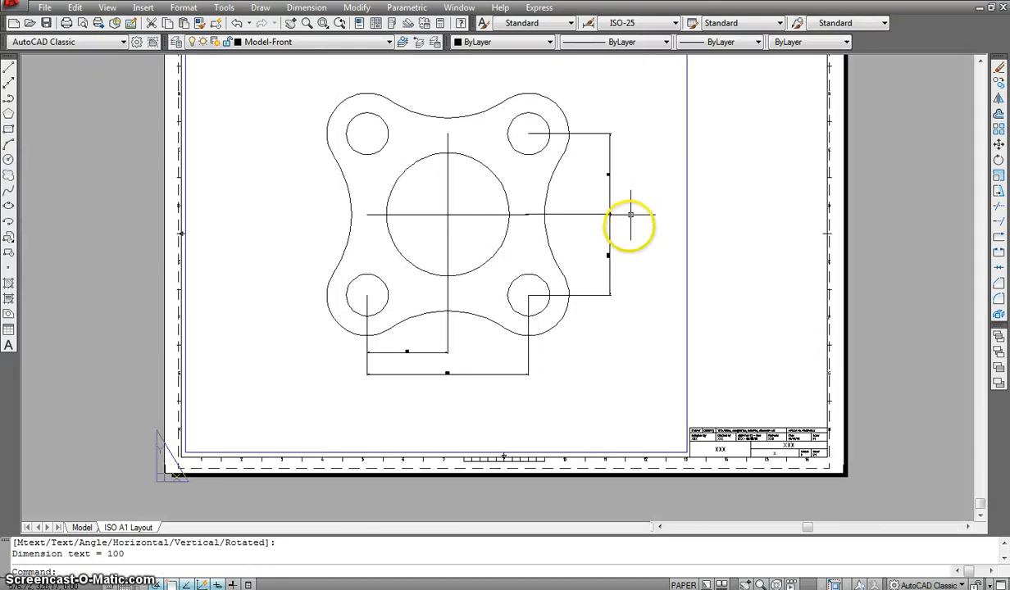
- Erase the vertical dimension between the horizontal centre line and the lower-right hole
scroll(619, 264, up, 10)
click(607, 243)
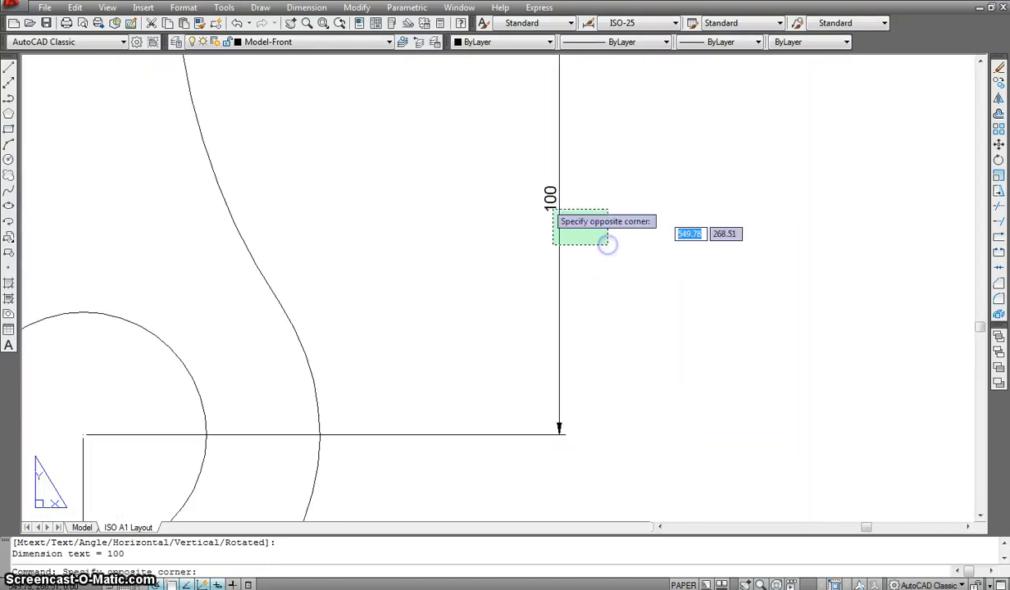
click(533, 188)
key(Delete)
scroll(676, 169, down, 8)
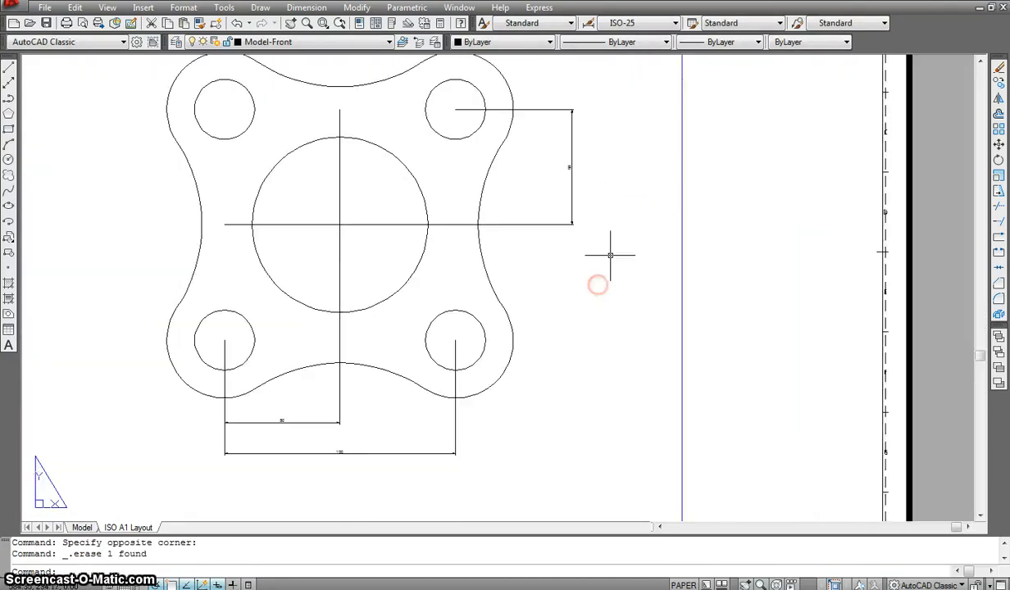
- Add a vertical linear dimension between the centres of the upper-right and lower-right holes, placed outside the vertical half-spacing dimension
click(305, 8)
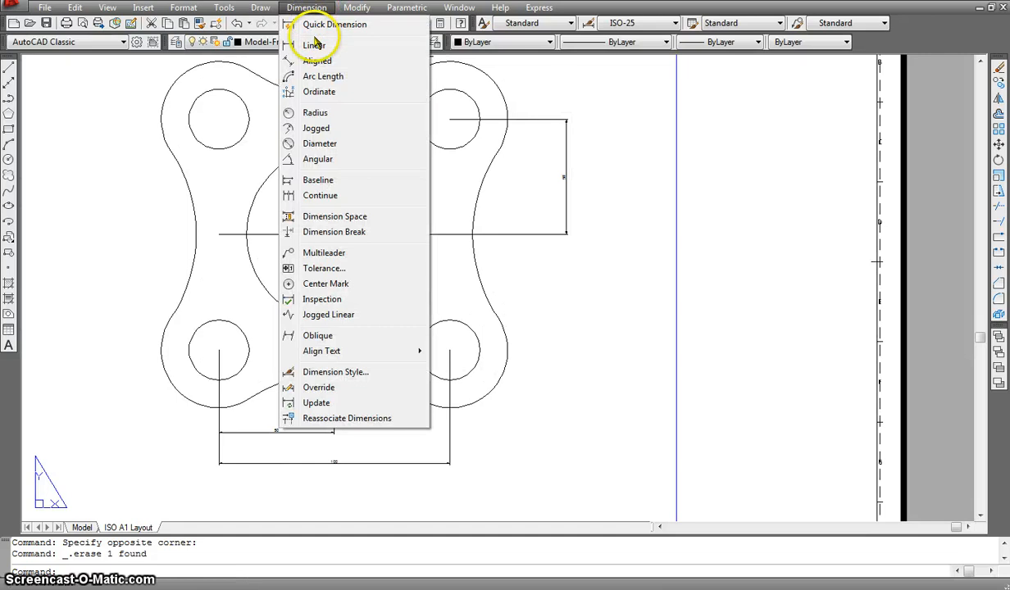
click(314, 47)
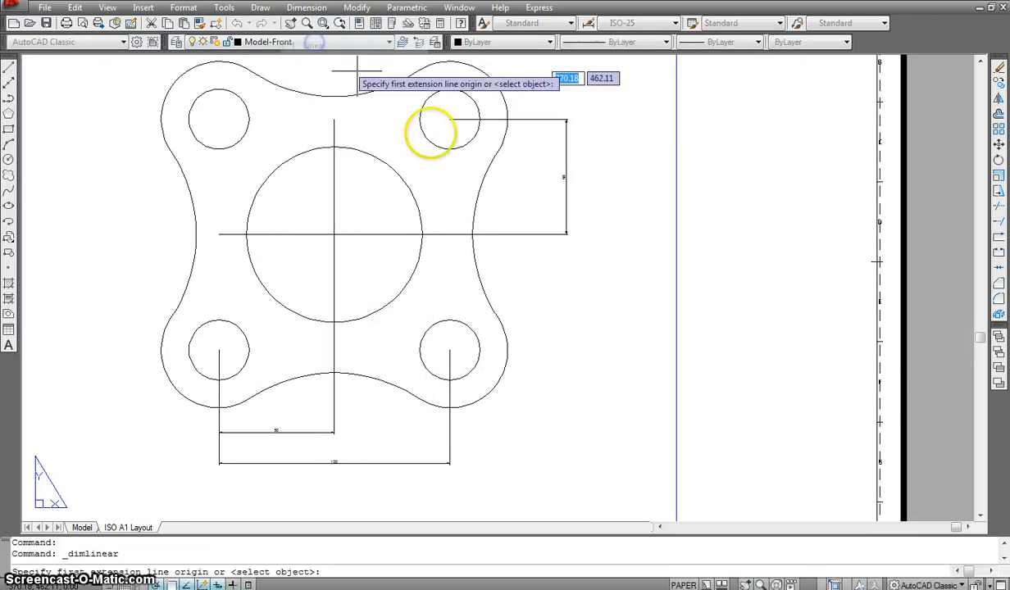
click(449, 120)
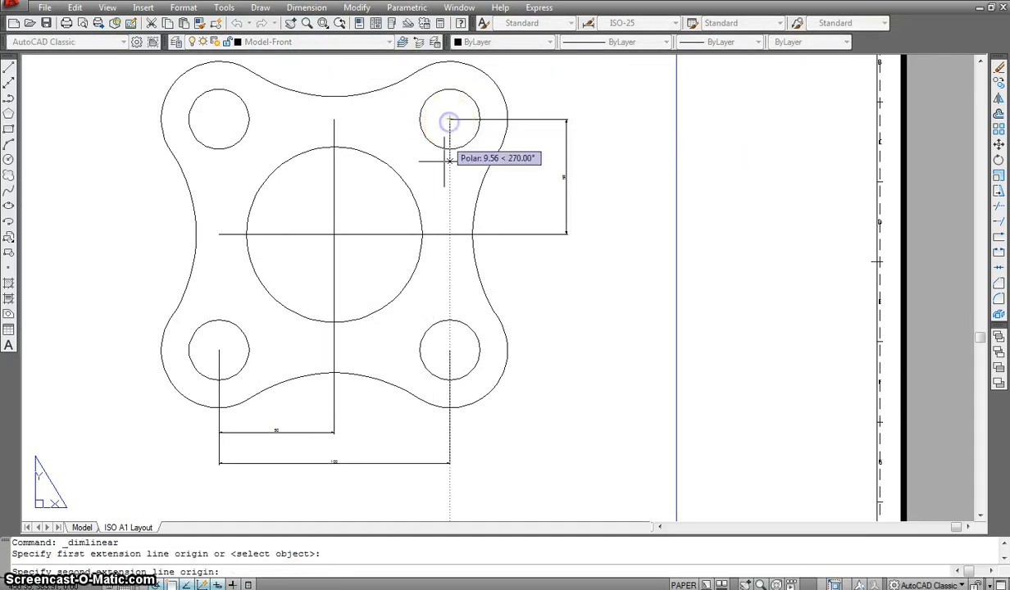
click(449, 350)
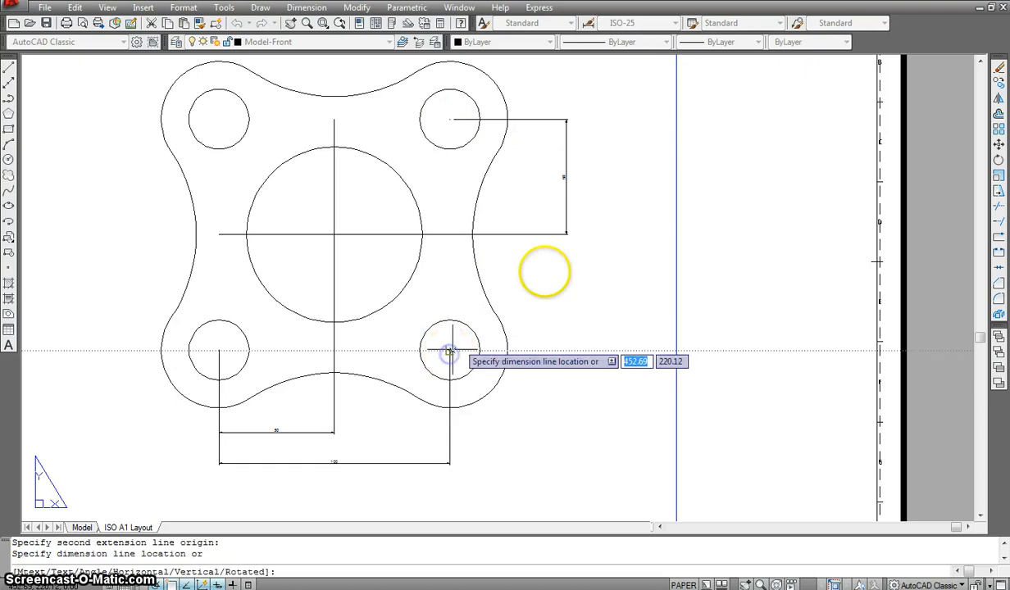
click(599, 279)
scroll(623, 233, up, 5)
scroll(619, 231, down, 5)
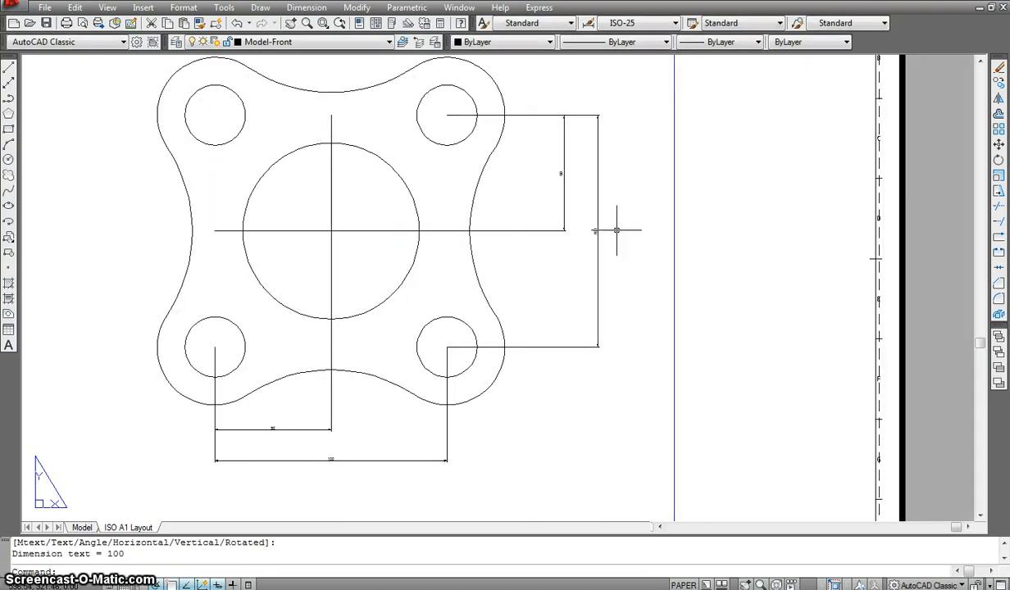
scroll(617, 231, down, 3)
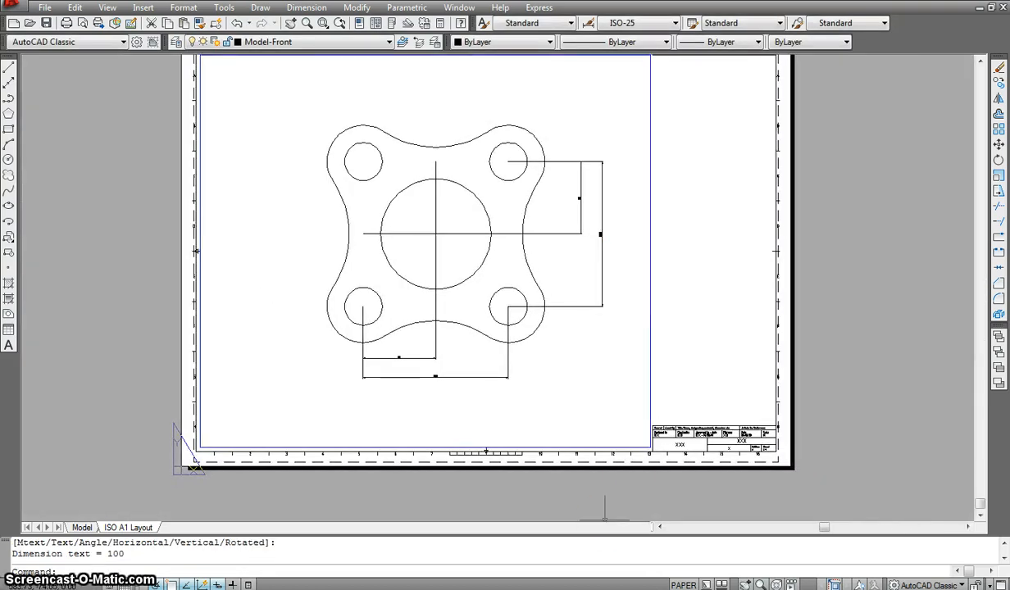
- Compare the layout's dimensions with the anchor plate PDF in Adobe Acrobat, and return to AutoCAD
click(488, 531)
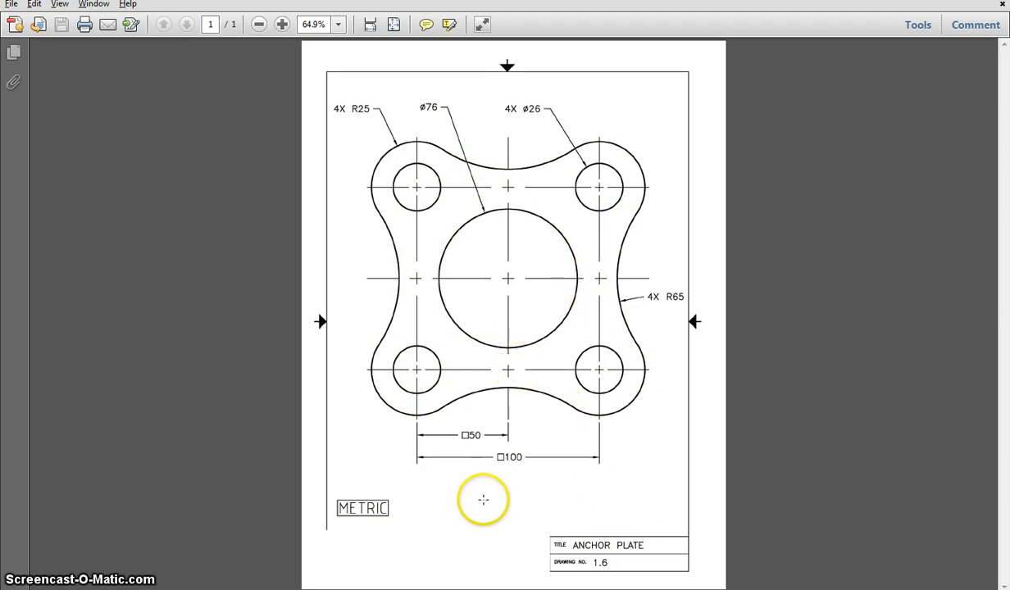
click(619, 589)
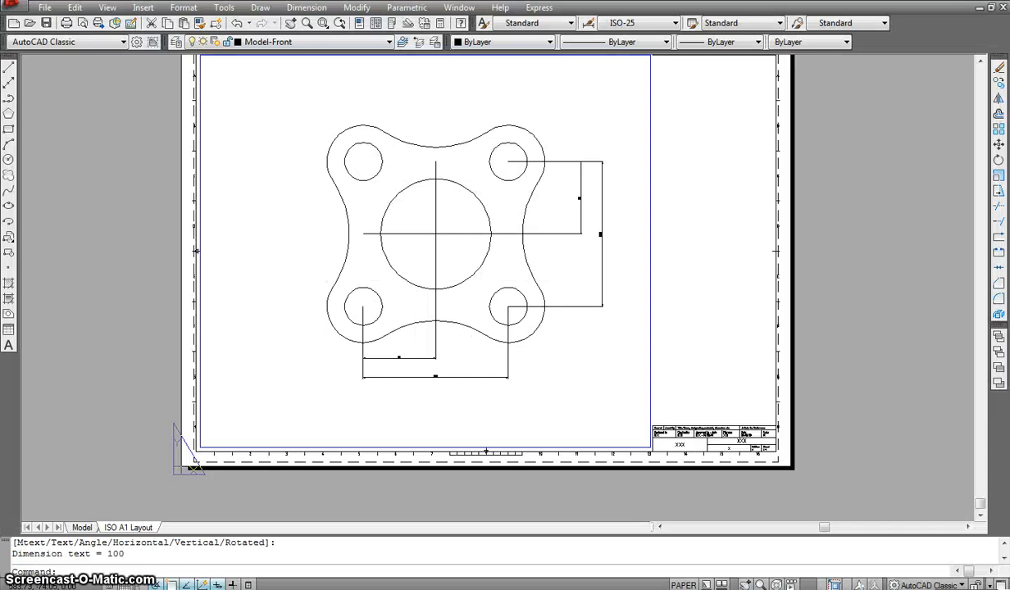
- Switch to the Problem bank folder in Windows Explorer and look through the practice drawings from start to end
click(398, 589)
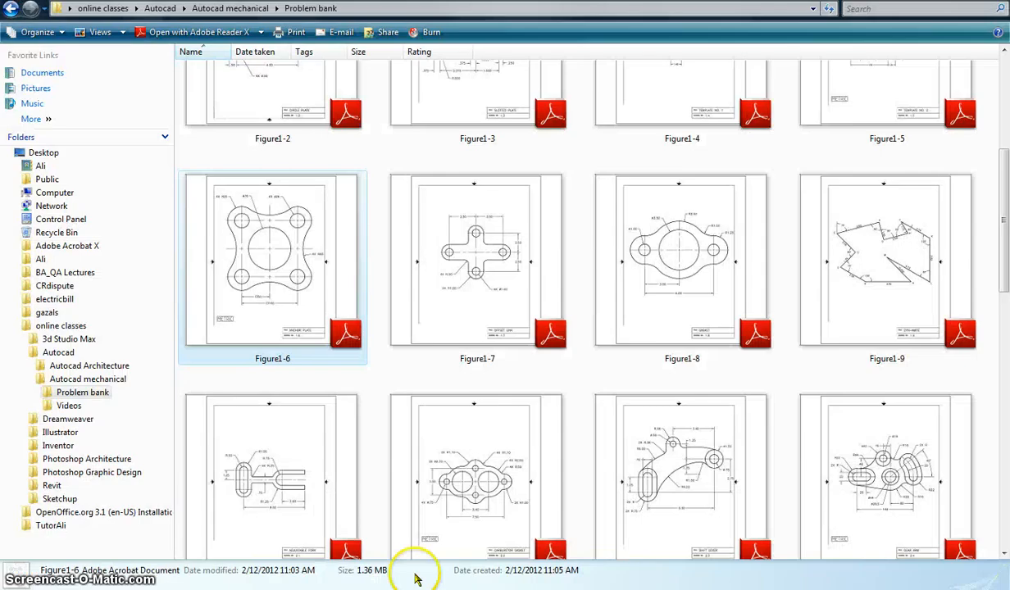
click(795, 158)
scroll(795, 158, down, 4)
scroll(795, 158, down, 8)
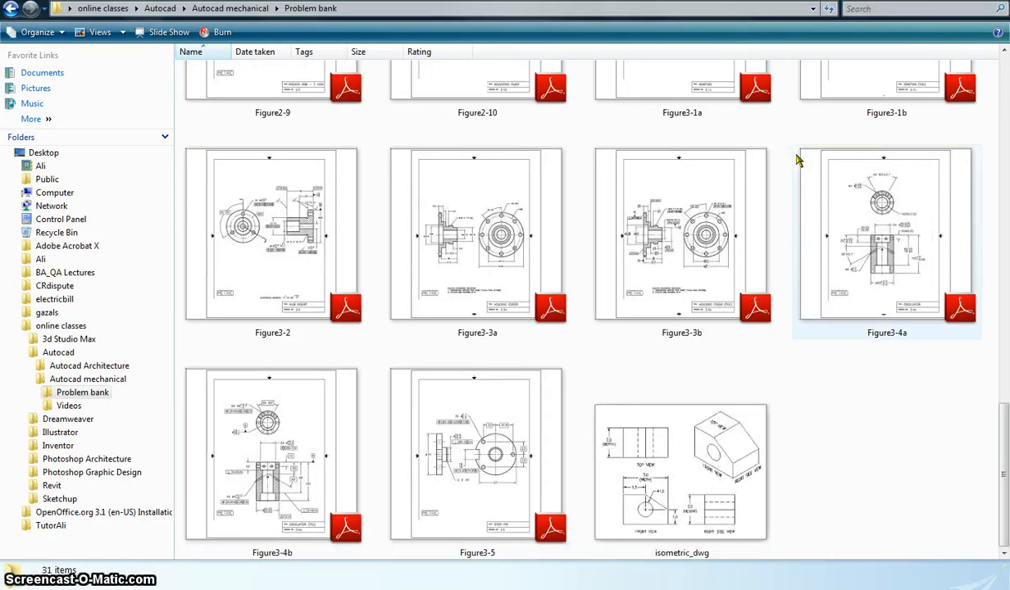
scroll(795, 158, up, 15)
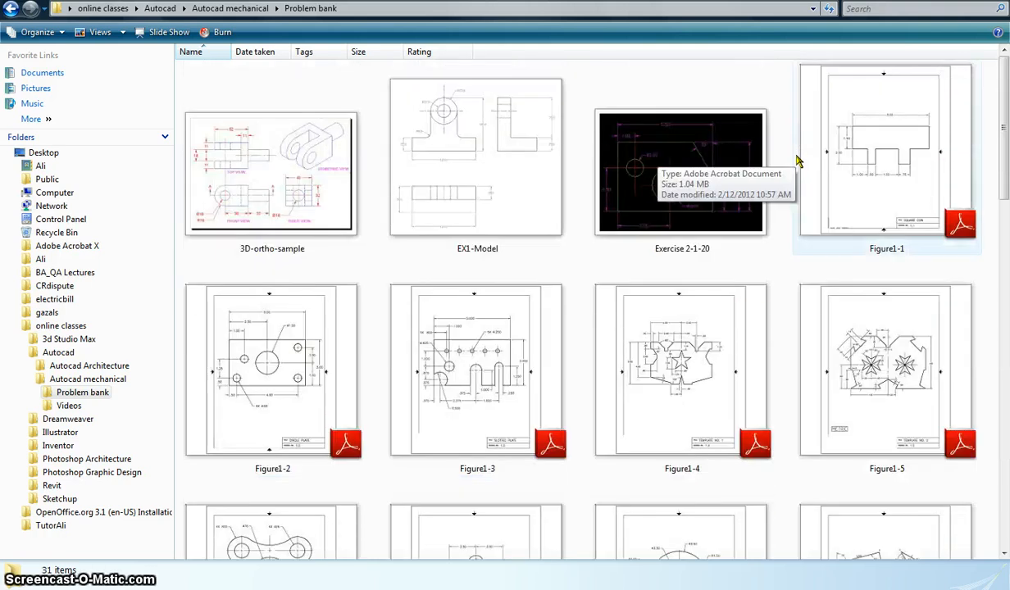
scroll(795, 161, down, 6)
scroll(799, 160, down, 6)
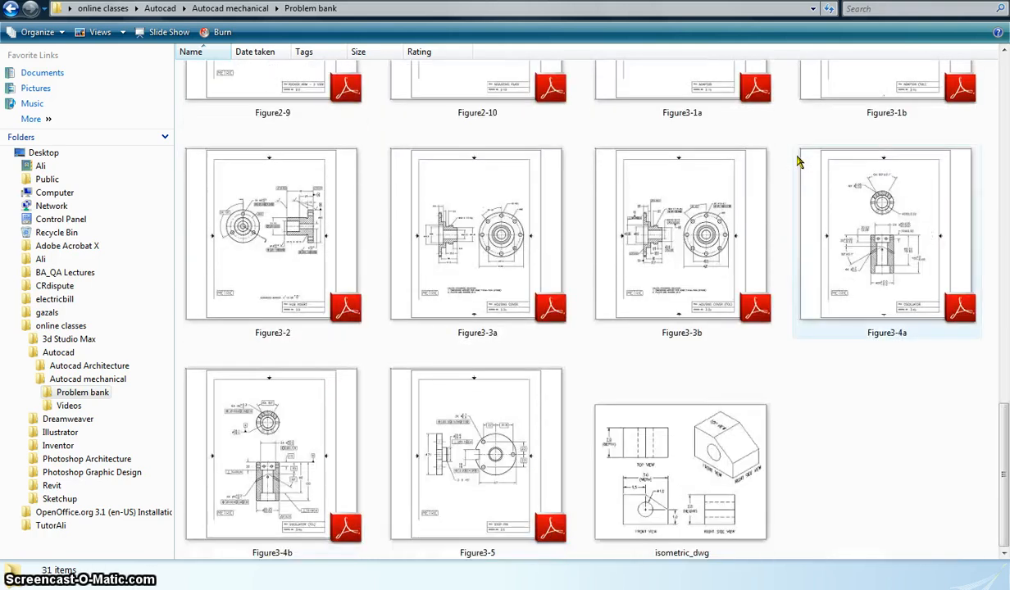
scroll(799, 160, up, 4)
scroll(799, 161, up, 3)
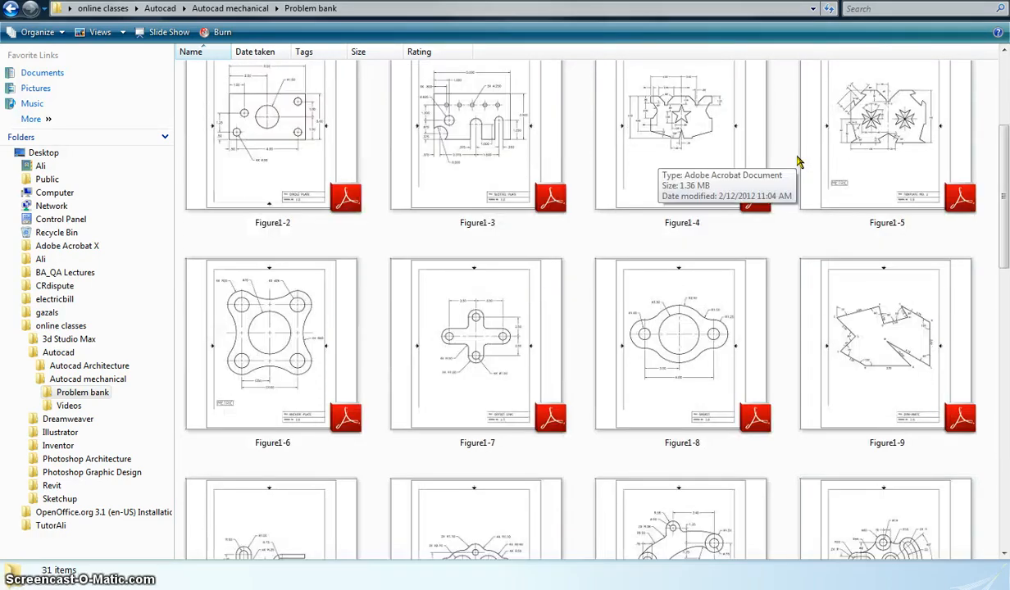
scroll(799, 161, up, 6)
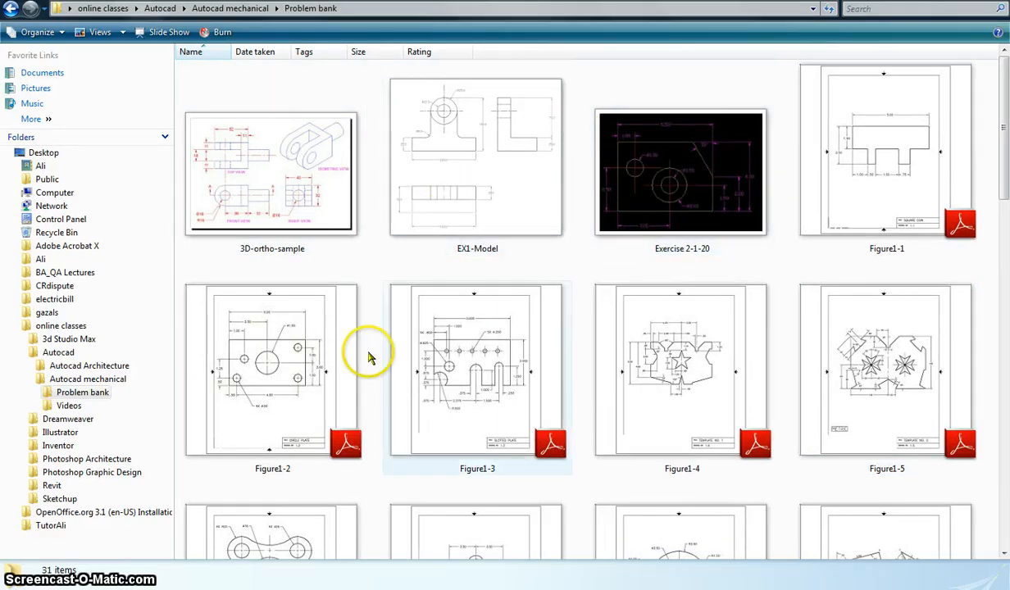
scroll(561, 261, down, 10)
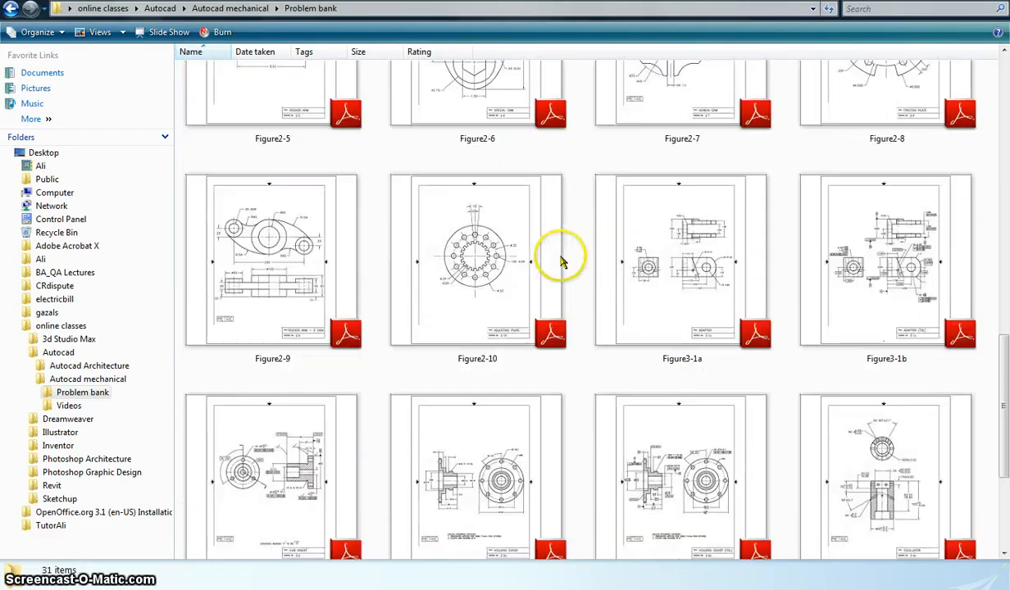